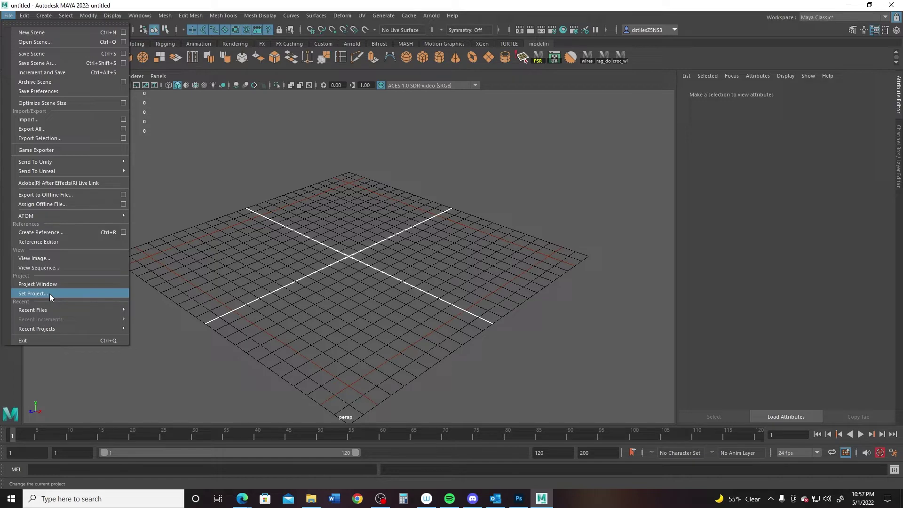
Step: Create a new project named Axe_midterm in the mayamodels location with the default folder structure
{"action": "left_click", "coordinate": [46, 285]}
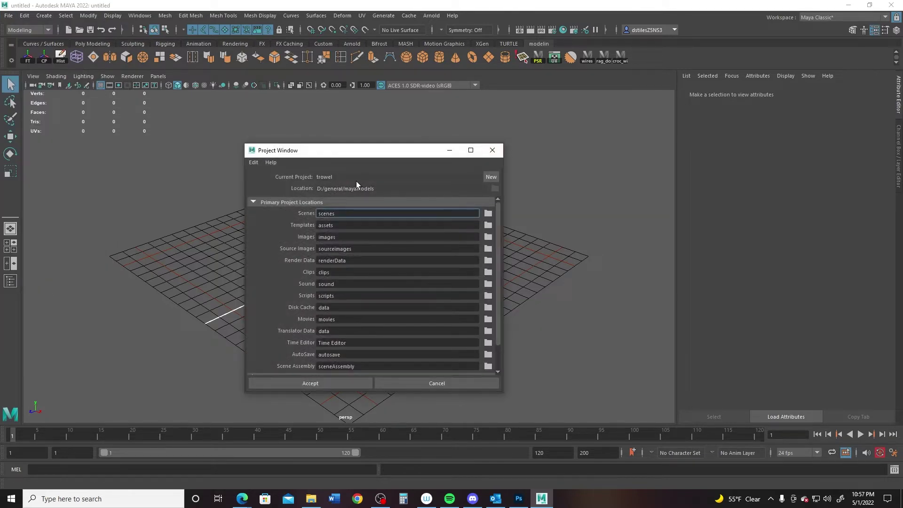
{"action": "left_click", "coordinate": [490, 178]}
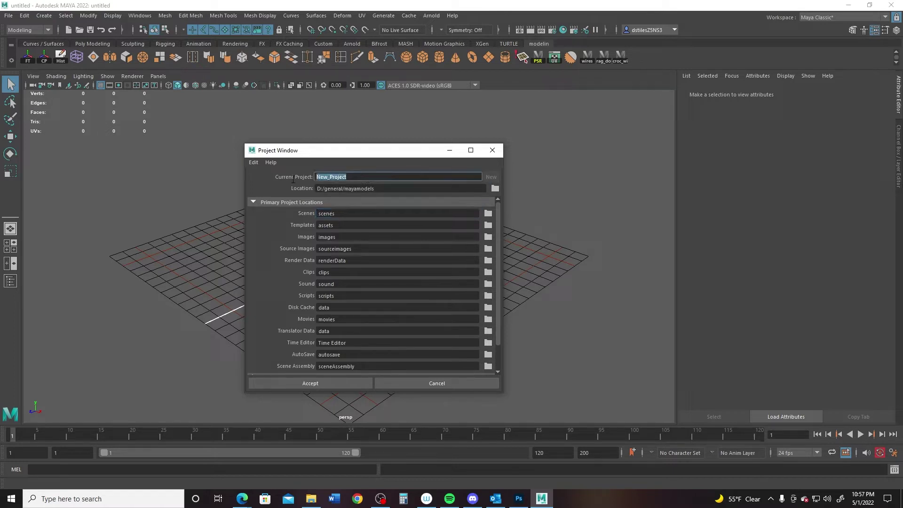
{"action": "type", "text": "Axe_midterm"}
{"action": "left_click", "coordinate": [320, 384]}
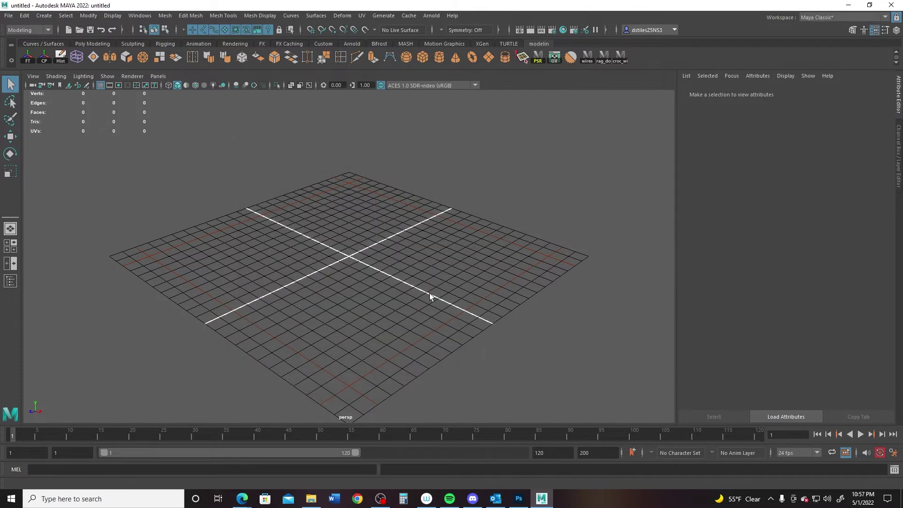
Step: Switch to File Explorer and paste the copied UC3401 axe image into the Axe_midterm project's sourceimages folder
{"action": "left_click", "coordinate": [311, 498]}
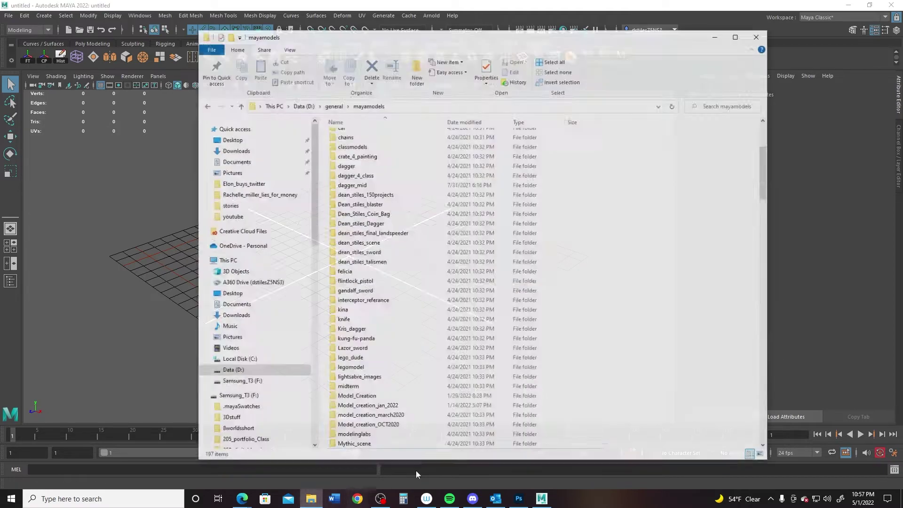
{"action": "left_click", "coordinate": [238, 128]}
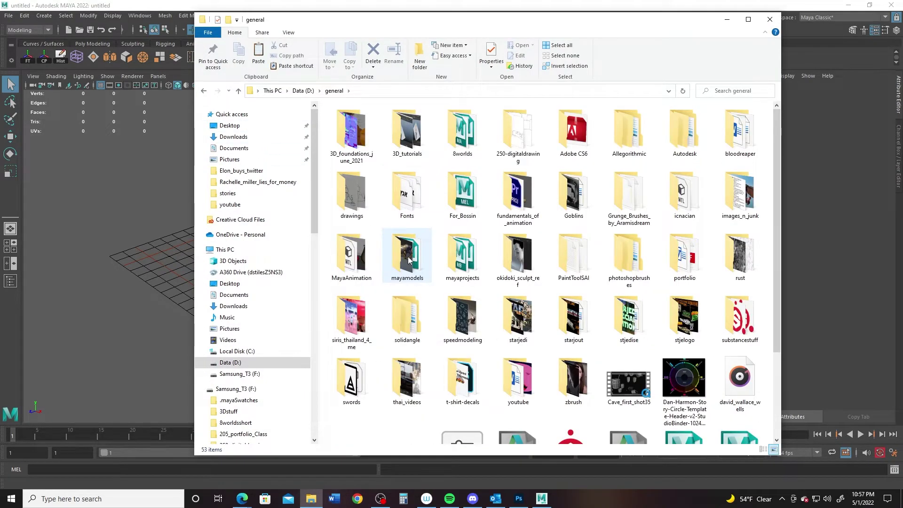
{"action": "double_click", "coordinate": [408, 260]}
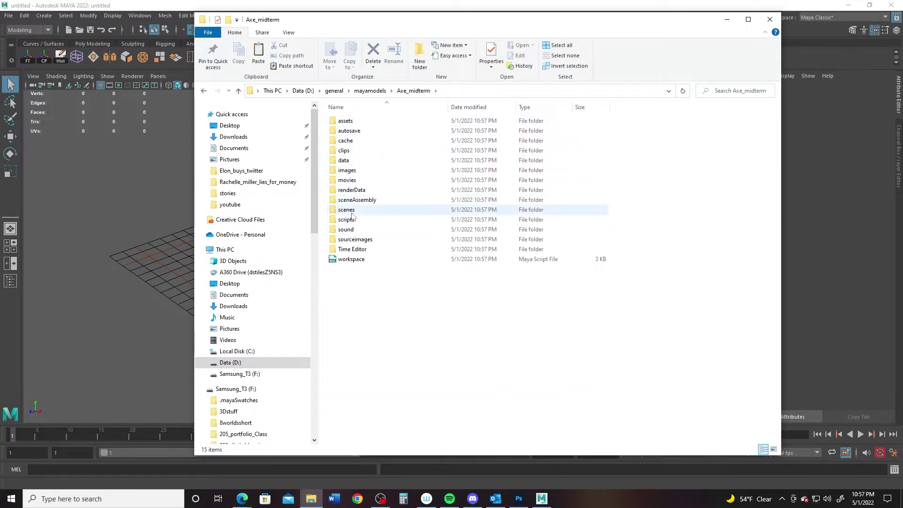
{"action": "double_click", "coordinate": [355, 240]}
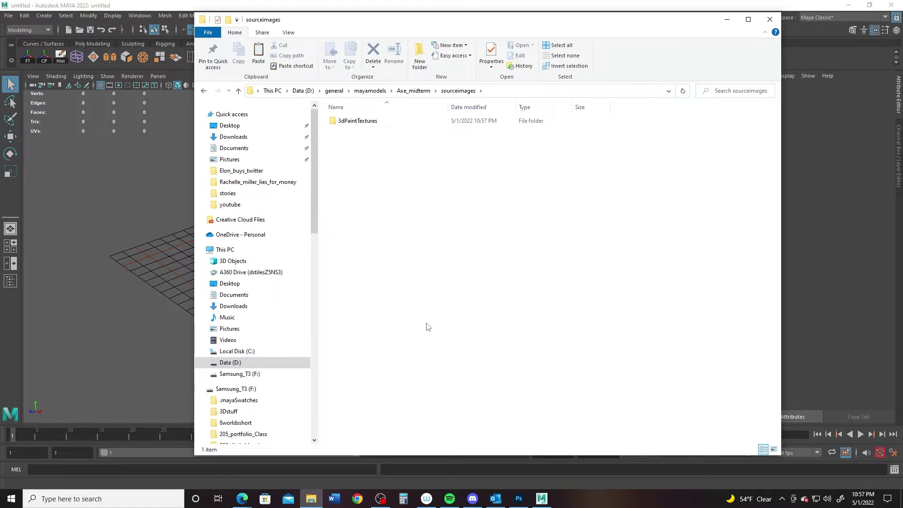
{"action": "right_click", "coordinate": [405, 251]}
{"action": "left_click", "coordinate": [368, 310]}
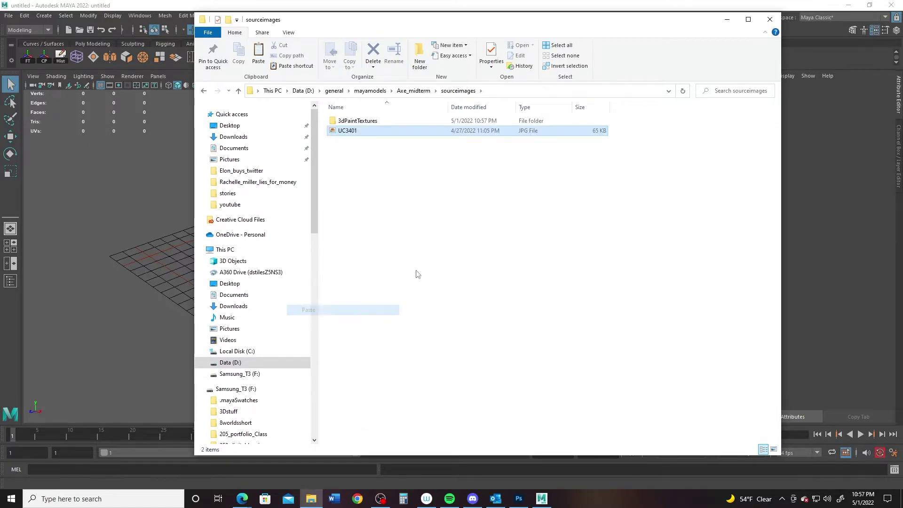
{"action": "left_click", "coordinate": [763, 15]}
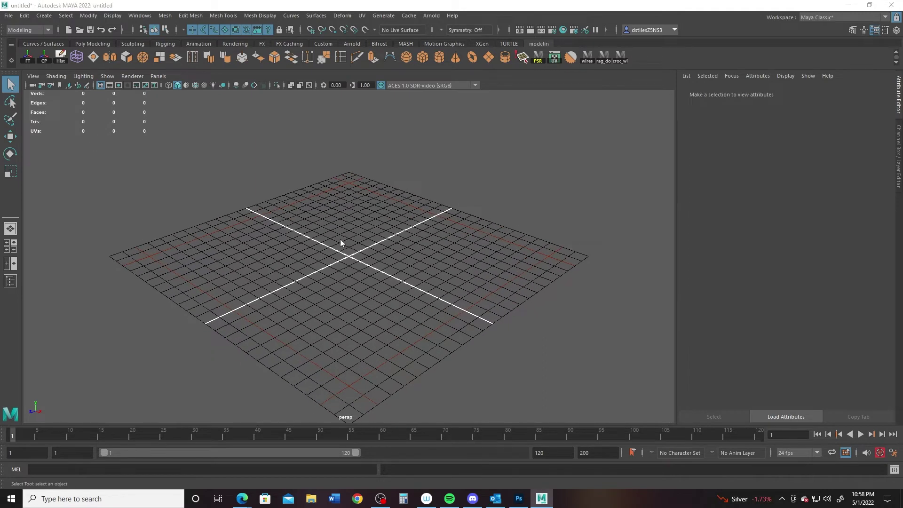
Step: Import UC3401.jpg from the project's sourceimages folder as an image plane in the front view
{"action": "key", "text": "space"}
{"action": "key", "text": "space"}
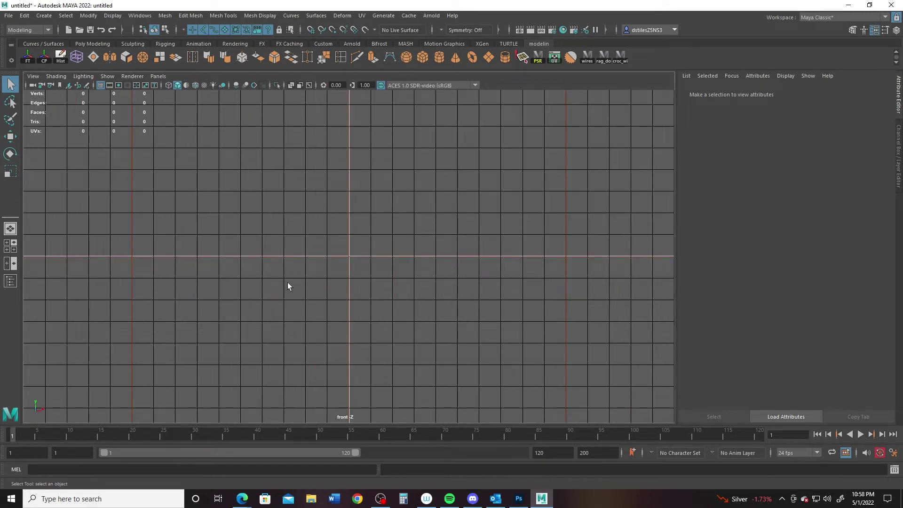
{"action": "left_click", "coordinate": [34, 76]}
{"action": "mouse_move", "coordinate": [56, 287]}
{"action": "left_click", "coordinate": [222, 293]}
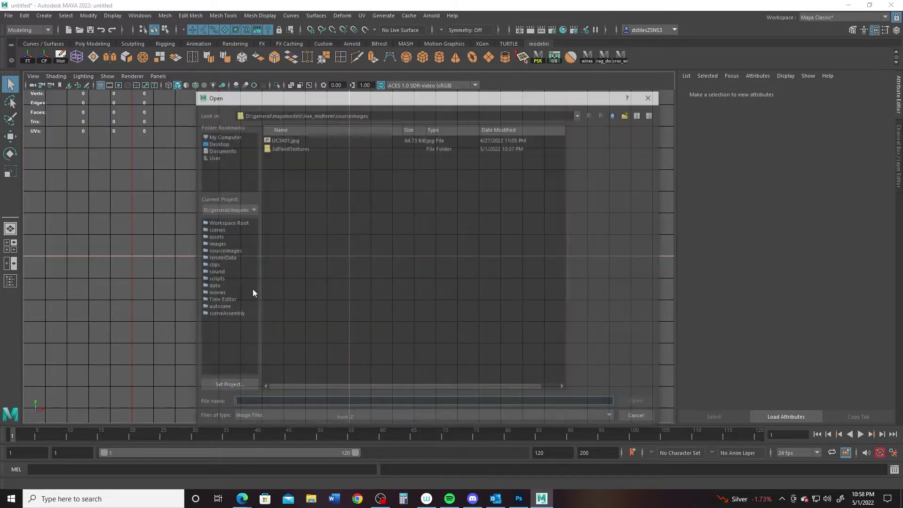
{"action": "left_click", "coordinate": [280, 139]}
{"action": "left_click", "coordinate": [633, 405]}
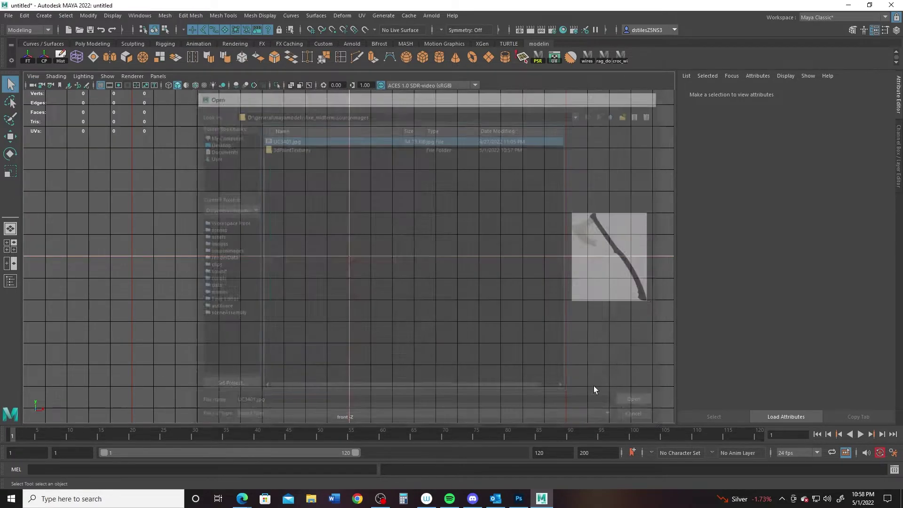
Step: In the perspective view, push the axe image plane back along Z, behind the grid origin
{"action": "key", "text": "space"}
{"action": "key", "text": "space"}
{"action": "scroll", "coordinate": [414, 226], "scroll_direction": "up", "scroll_amount": 2}
{"action": "left_click_drag", "start_coordinate": [414, 227], "coordinate": [401, 236], "text": "alt"}
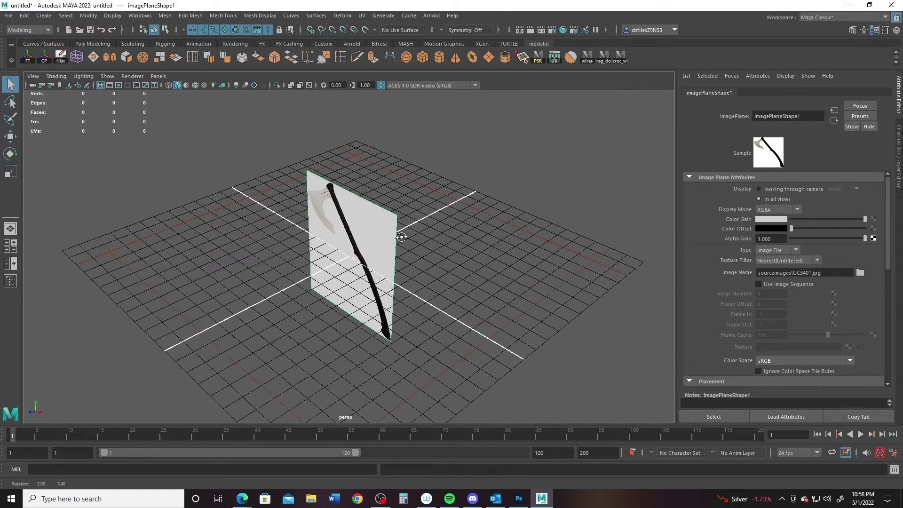
{"action": "key", "text": "w"}
{"action": "left_click_drag", "start_coordinate": [279, 291], "coordinate": [330, 269]}
{"action": "scroll", "coordinate": [458, 308], "scroll_direction": "up", "scroll_amount": 5}
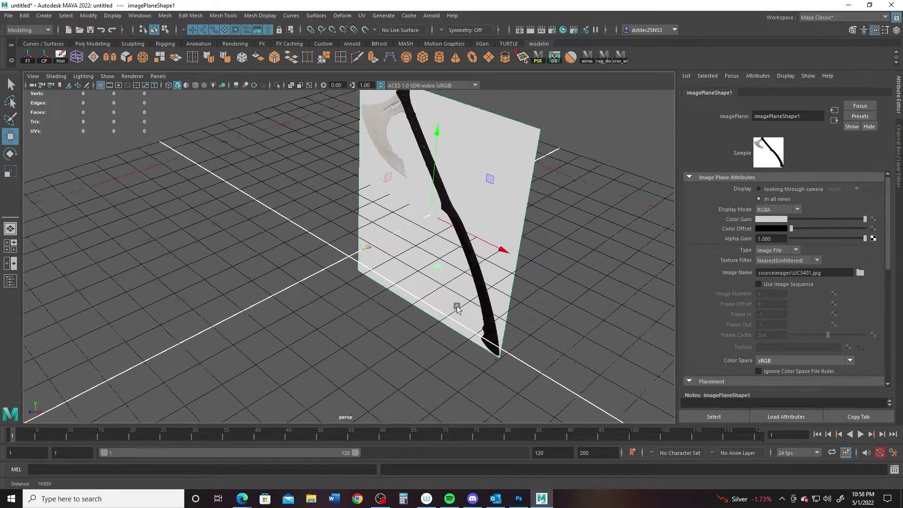
{"action": "left_click_drag", "start_coordinate": [457, 309], "coordinate": [512, 238], "text": "alt"}
Step: Return to the front view and hide the grid
{"action": "key", "text": "space"}
{"action": "key", "text": "space"}
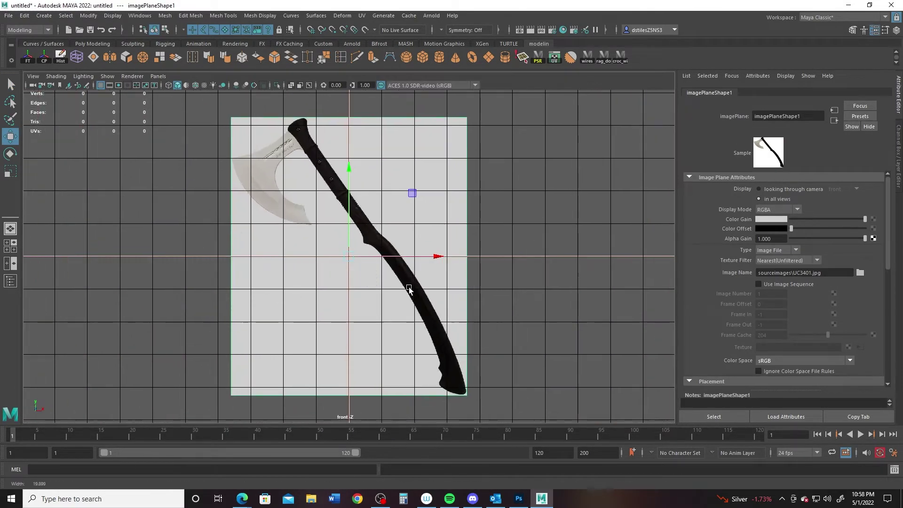
{"action": "left_click", "coordinate": [101, 85]}
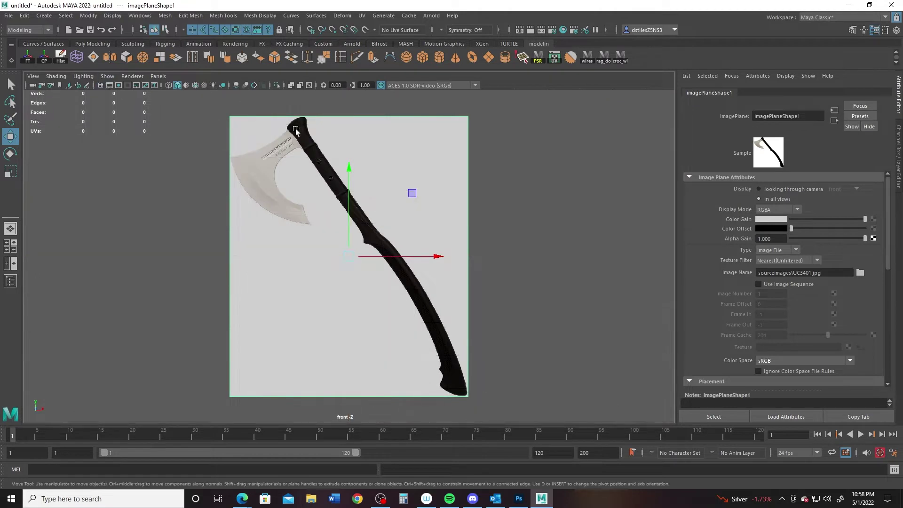
Step: Rotate the image plane about -35° around Z so the upper handle stands vertical, and shift it slightly along negative X
{"action": "middle_click_drag", "start_coordinate": [382, 170], "coordinate": [383, 218], "text": "alt"}
{"action": "key", "text": "e"}
{"action": "left_click_drag", "start_coordinate": [418, 247], "coordinate": [433, 291]}
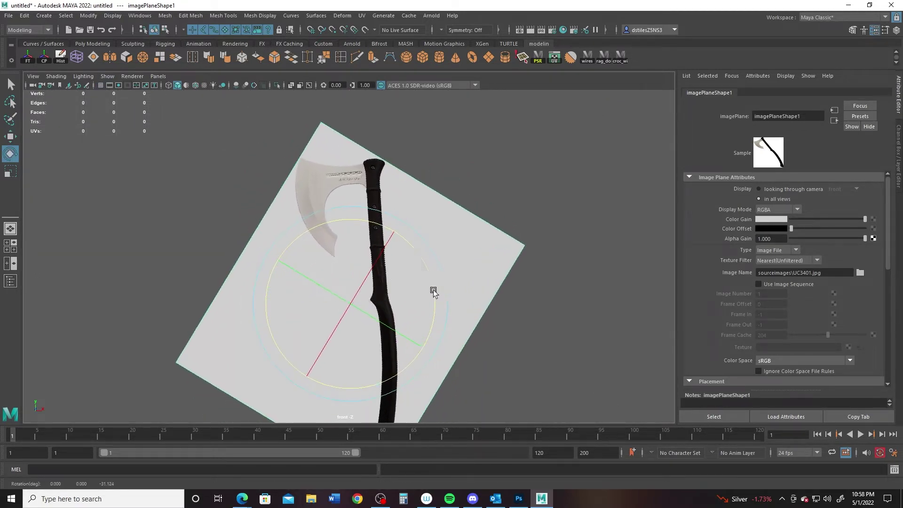
{"action": "middle_click_drag", "start_coordinate": [423, 285], "coordinate": [425, 232], "text": "alt"}
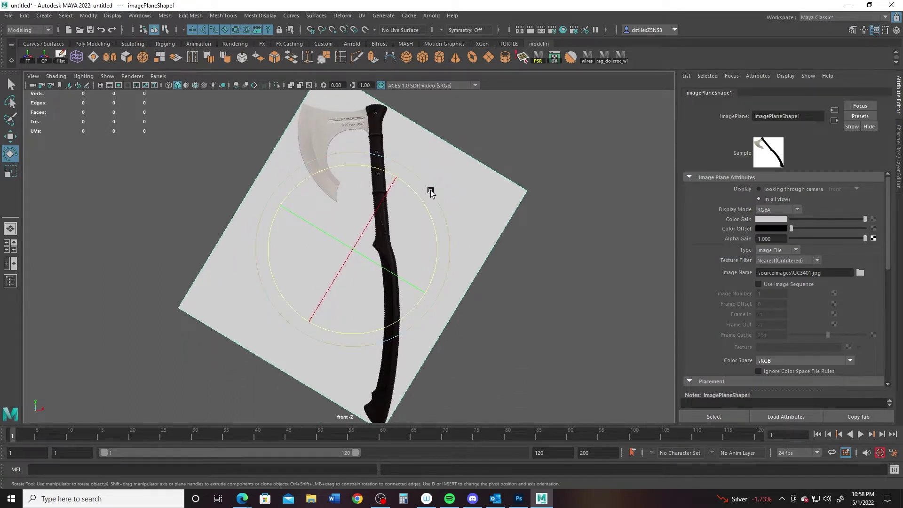
{"action": "left_click_drag", "start_coordinate": [430, 191], "coordinate": [435, 195]}
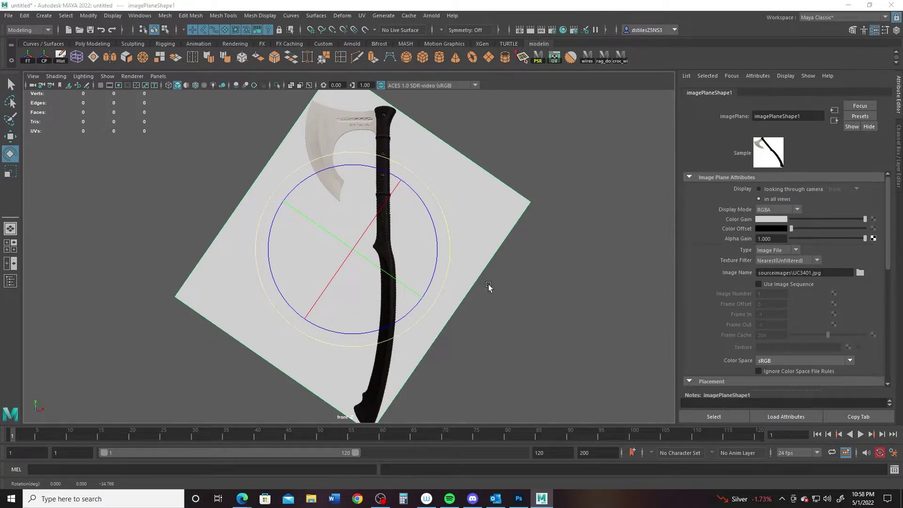
{"action": "key", "text": "space"}
{"action": "key", "text": "space"}
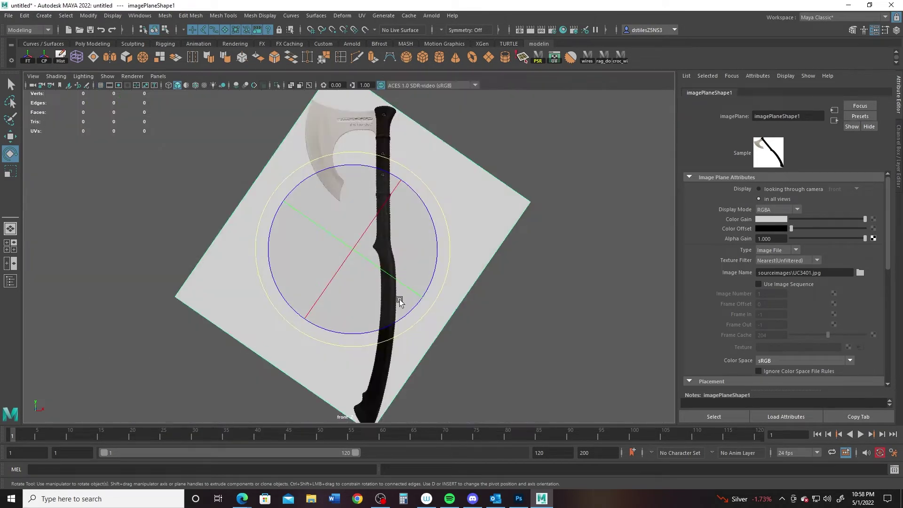
{"action": "key", "text": "w"}
{"action": "left_click_drag", "start_coordinate": [442, 250], "coordinate": [431, 250]}
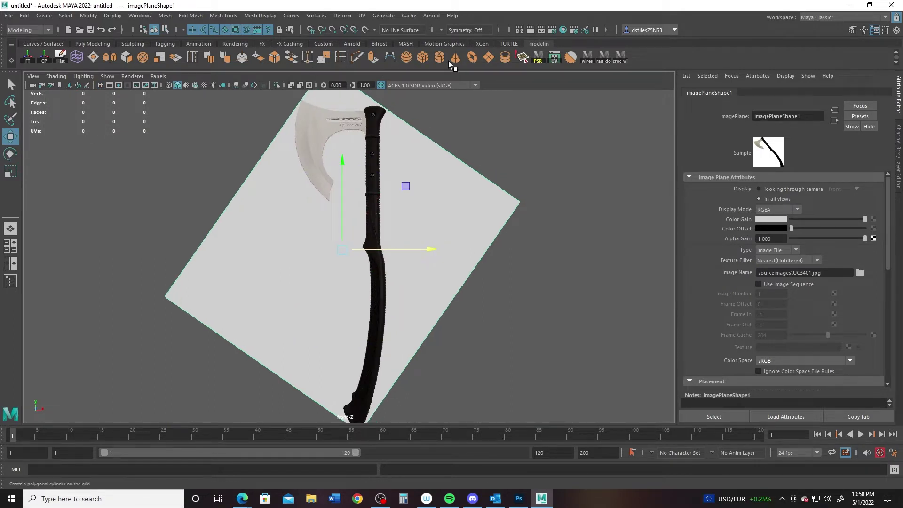
{"action": "left_click", "coordinate": [422, 57]}
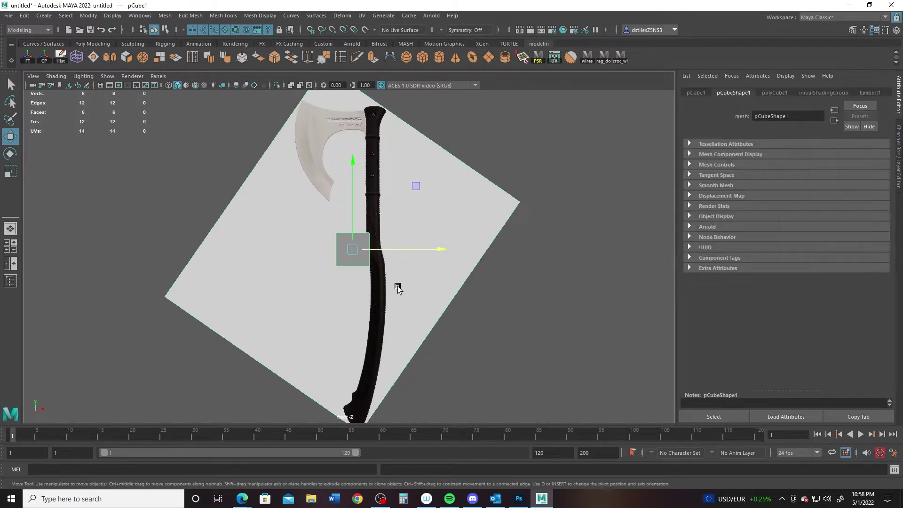
{"action": "key", "text": "r"}
{"action": "left_click_drag", "start_coordinate": [352, 171], "coordinate": [363, 134]}
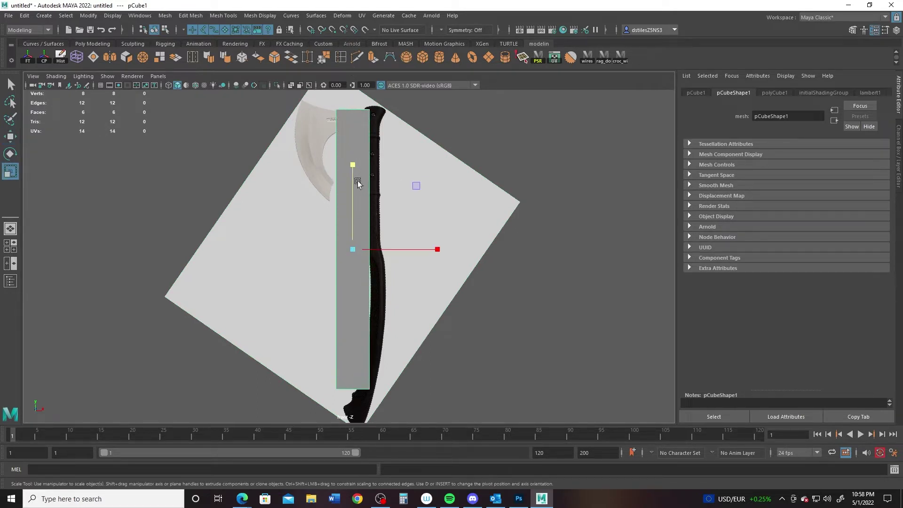
{"action": "mouse_move", "coordinate": [358, 181]}
{"action": "left_mouse_down"}
{"action": "mouse_move", "coordinate": [348, 168]}
{"action": "mouse_move", "coordinate": [350, 193]}
{"action": "left_mouse_up"}
{"action": "key", "text": "w"}
{"action": "left_click_drag", "start_coordinate": [403, 252], "coordinate": [444, 252]}
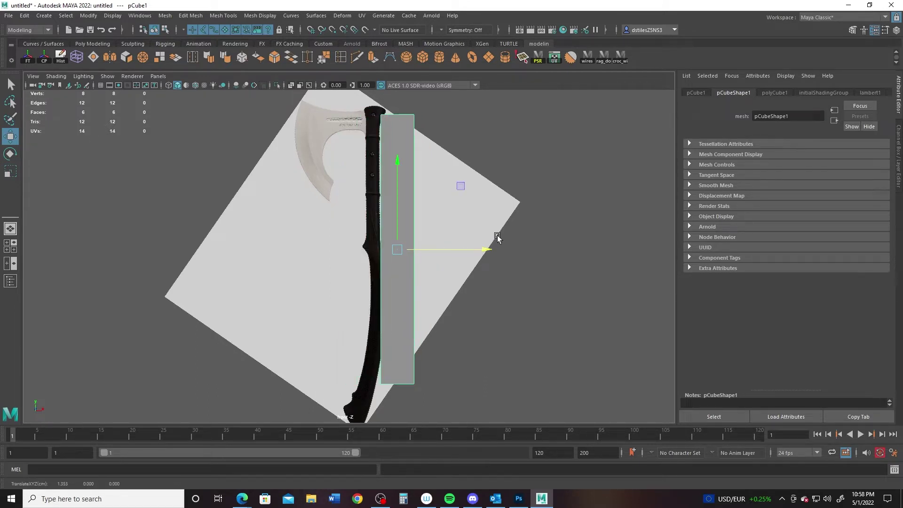
{"action": "key", "text": "Delete"}
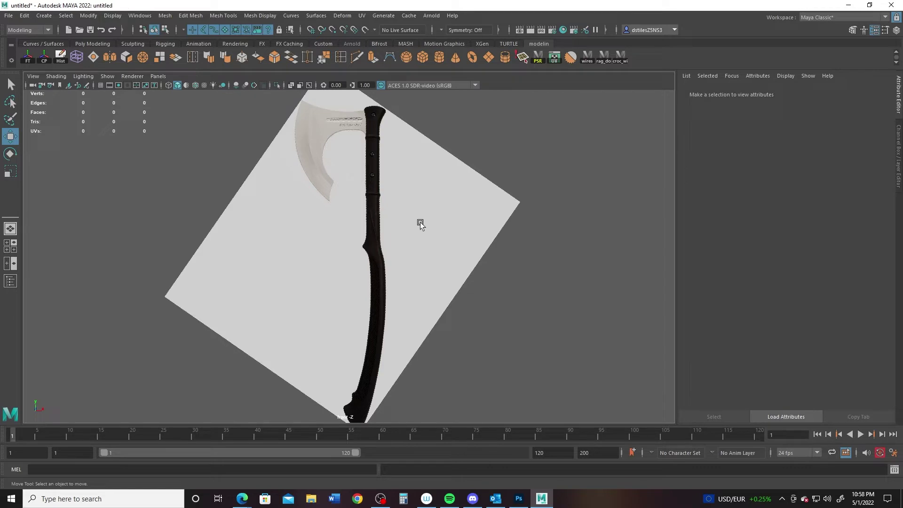
Step: Create a polygon cylinder and move it onto the upper axe handle, at about X 0.71, Y 2.34
{"action": "middle_click_drag", "start_coordinate": [359, 330], "coordinate": [364, 286], "text": "alt"}
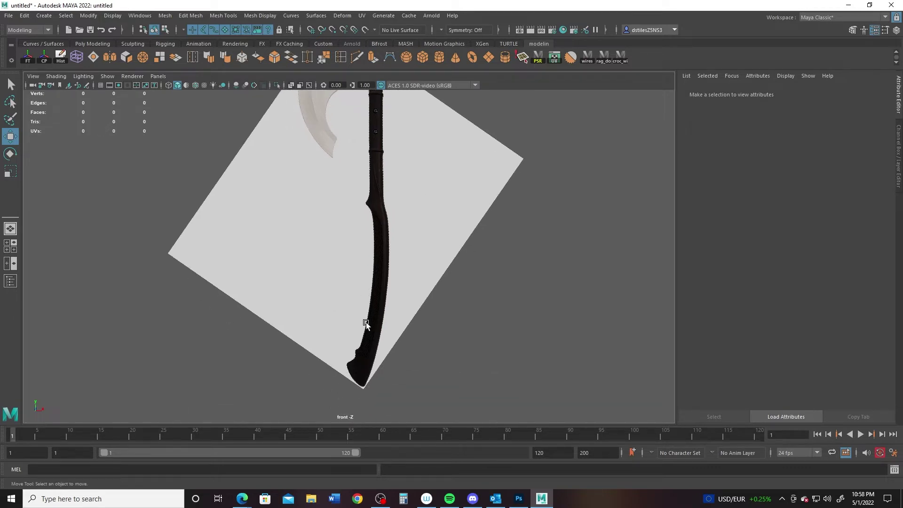
{"action": "middle_click_drag", "start_coordinate": [369, 199], "coordinate": [370, 250], "text": "alt"}
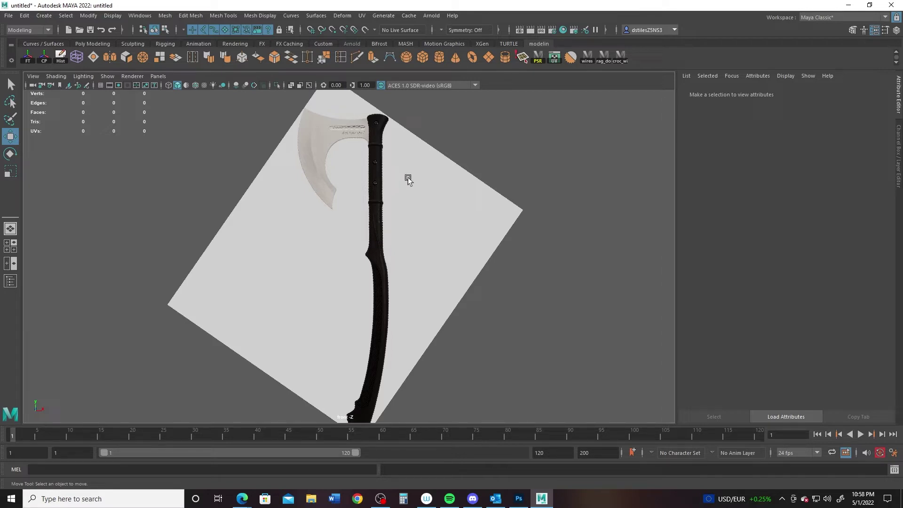
{"action": "left_click", "coordinate": [439, 57]}
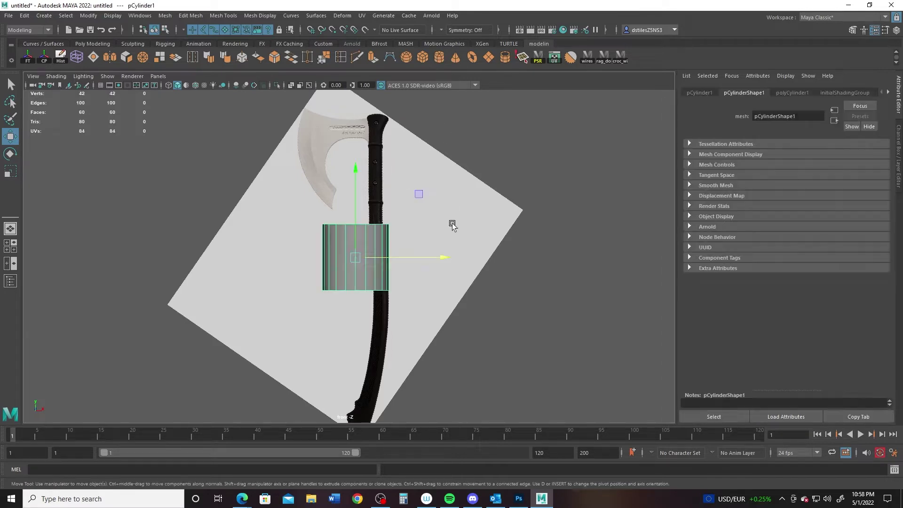
{"action": "left_click_drag", "start_coordinate": [418, 194], "coordinate": [442, 118]}
Step: Set the cylinder's radius to 0.2 and align it with the upper handle at X 0.6, Y 2.398
{"action": "left_click", "coordinate": [898, 146]}
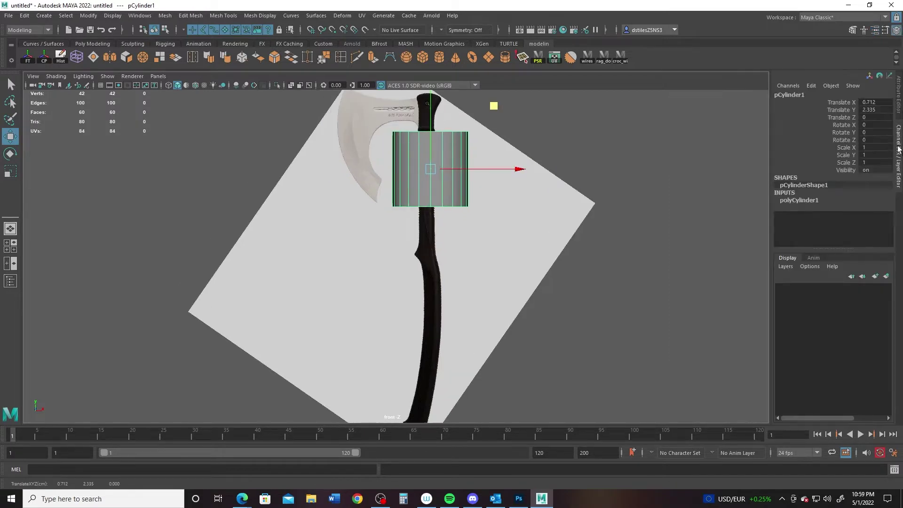
{"action": "left_click", "coordinate": [799, 200]}
{"action": "left_click", "coordinate": [844, 210]}
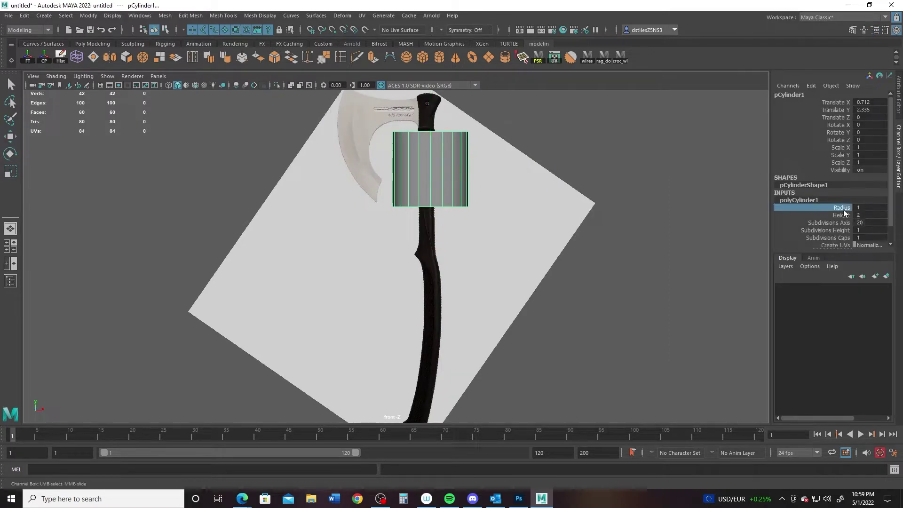
{"action": "middle_click_drag", "start_coordinate": [527, 266], "coordinate": [516, 262]}
{"action": "key", "text": "w"}
{"action": "middle_click_drag", "start_coordinate": [491, 105], "coordinate": [488, 103]}
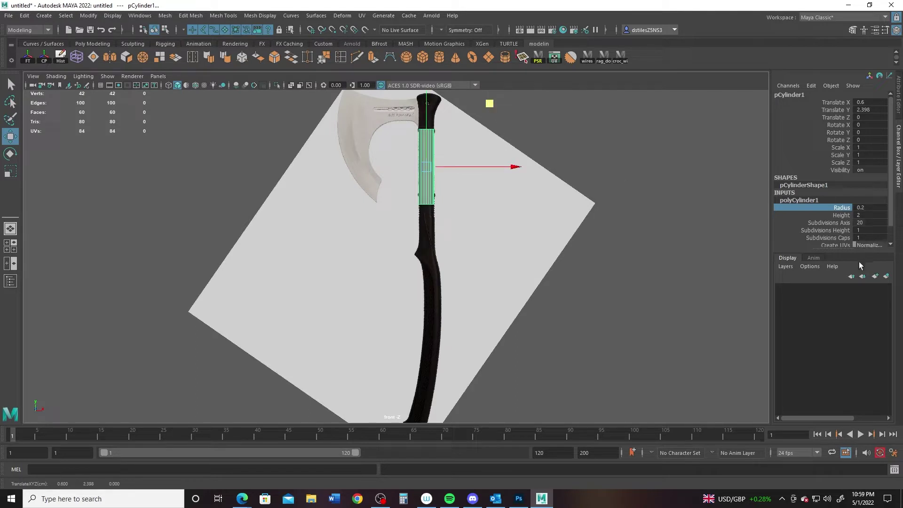
Step: Set the cylinder's axis subdivisions to 12
{"action": "double_click", "coordinate": [870, 223]}
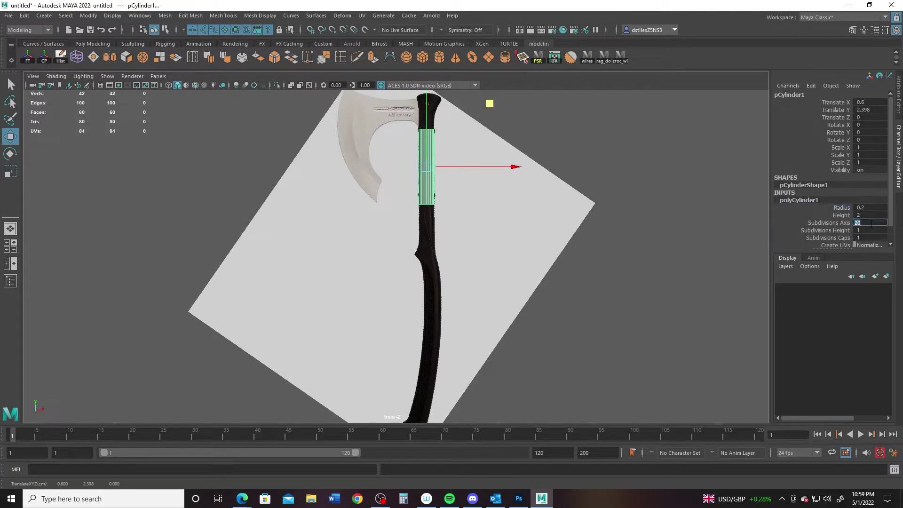
{"action": "type", "text": "12"}
{"action": "key", "text": "Return"}
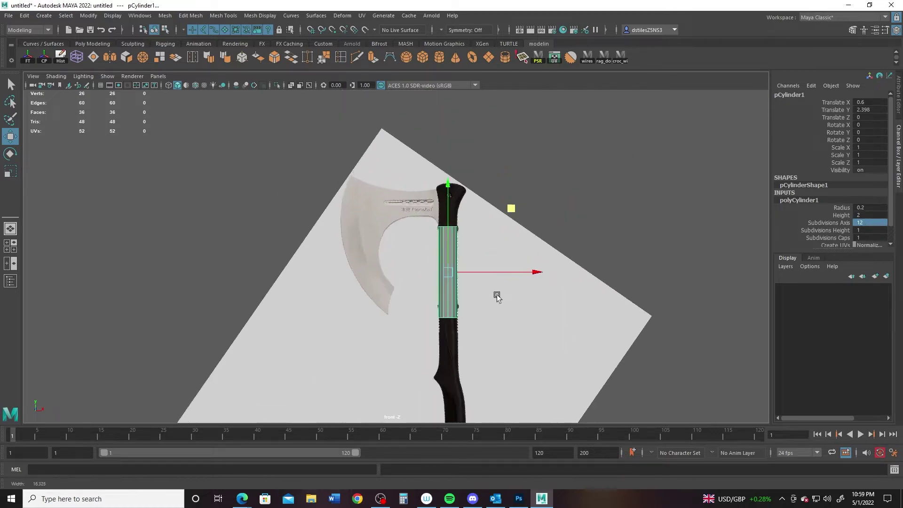
Step: Set the cylinder's height to 1.7 and raise it along the handle to Y 2.545, just below the axe head section
{"action": "scroll", "coordinate": [579, 211], "scroll_direction": "up", "scroll_amount": 5}
{"action": "middle_click_drag", "start_coordinate": [529, 210], "coordinate": [520, 312], "text": "alt"}
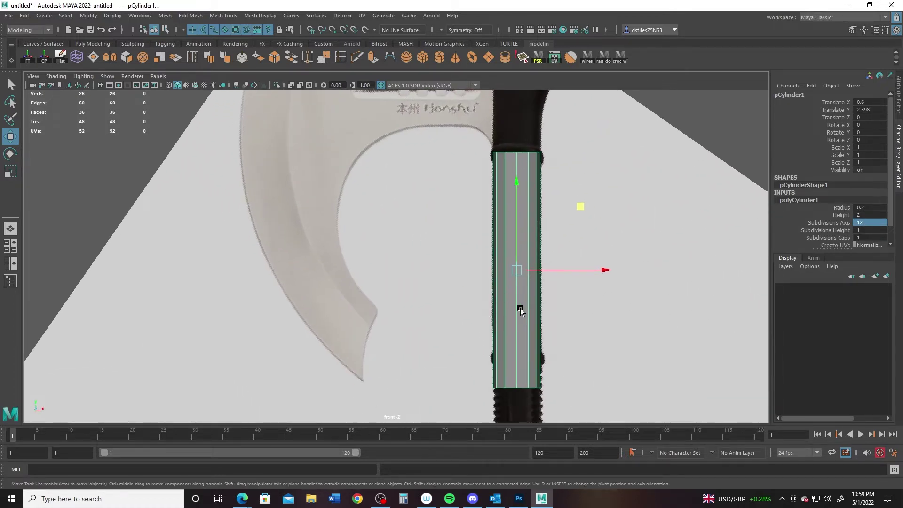
{"action": "double_click", "coordinate": [866, 215]}
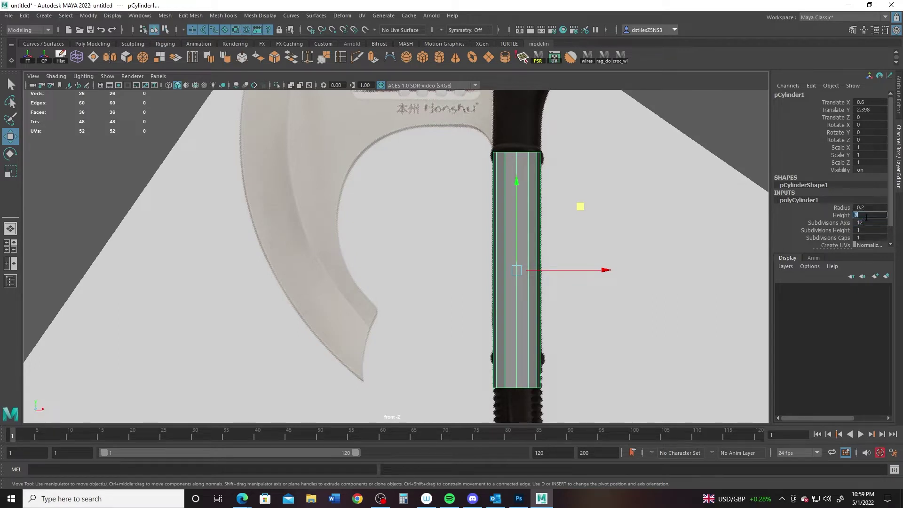
{"action": "type", "text": "1.8"}
{"action": "key", "text": "Return"}
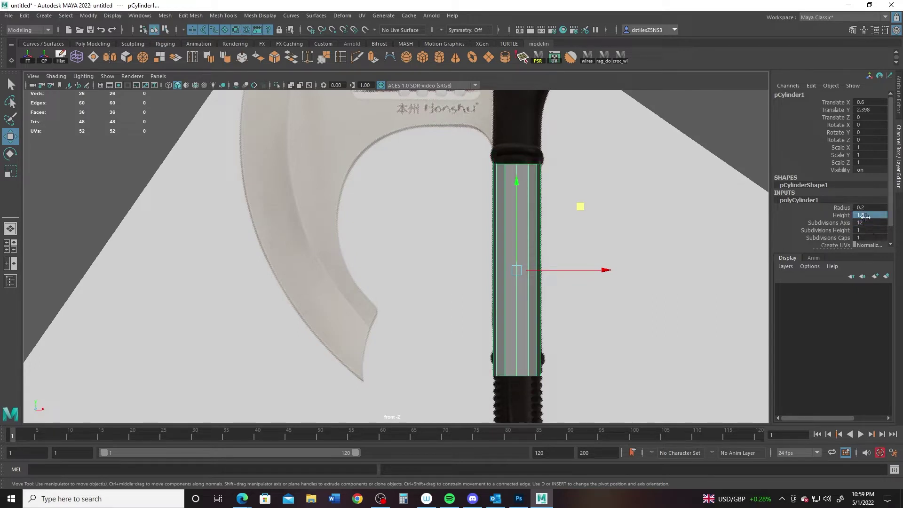
{"action": "double_click", "coordinate": [878, 215]}
{"action": "key", "text": "Return"}
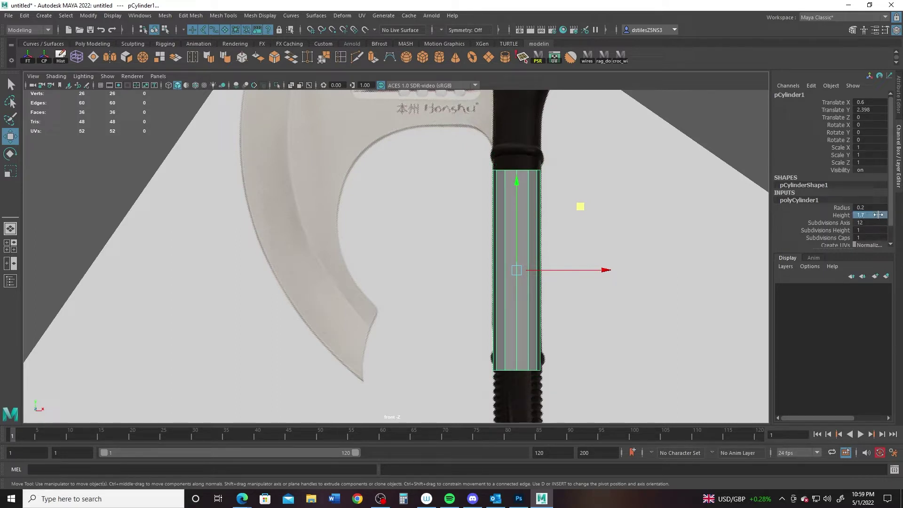
{"action": "left_click_drag", "start_coordinate": [520, 187], "coordinate": [518, 170]}
Step: Hide the viewport grid and inspect the cylinder against the reference image from several angles in the perspective view
{"action": "key", "text": "space"}
{"action": "key", "text": "space"}
{"action": "left_click_drag", "start_coordinate": [425, 211], "coordinate": [465, 249], "text": "alt"}
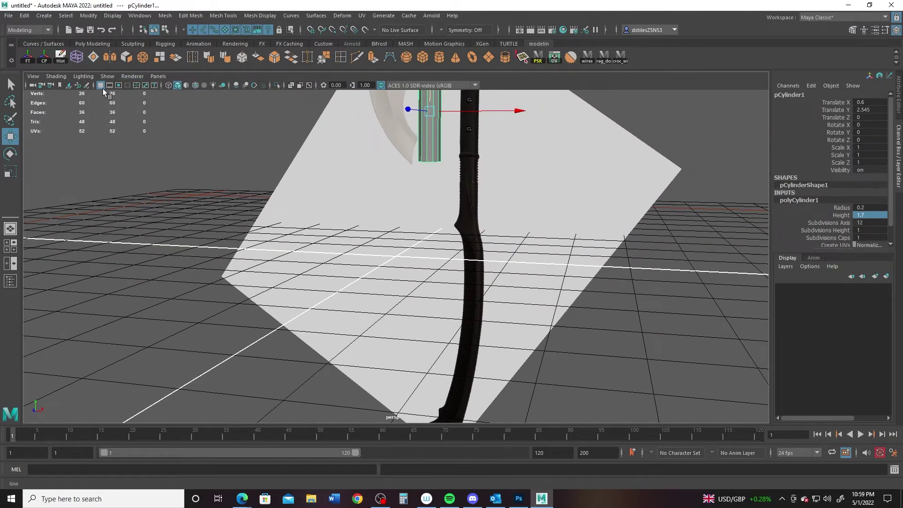
{"action": "mouse_move", "coordinate": [423, 197]}
{"action": "left_mouse_down", "text": "alt"}
{"action": "mouse_move", "coordinate": [431, 195]}
{"action": "mouse_move", "coordinate": [388, 227]}
{"action": "mouse_move", "coordinate": [410, 197]}
{"action": "left_mouse_up", "text": "alt"}
{"action": "right_click_drag", "start_coordinate": [410, 197], "coordinate": [419, 323], "text": "alt"}
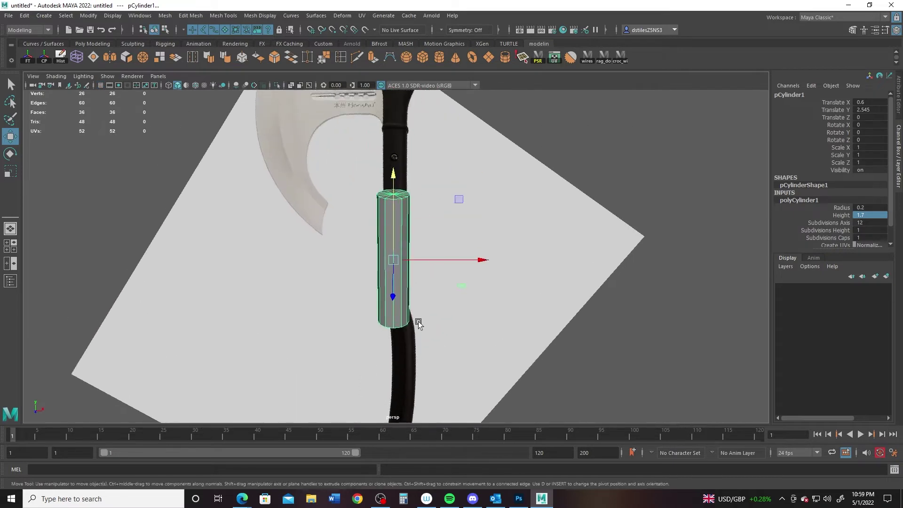
{"action": "left_click_drag", "start_coordinate": [419, 323], "coordinate": [380, 292], "text": "alt"}
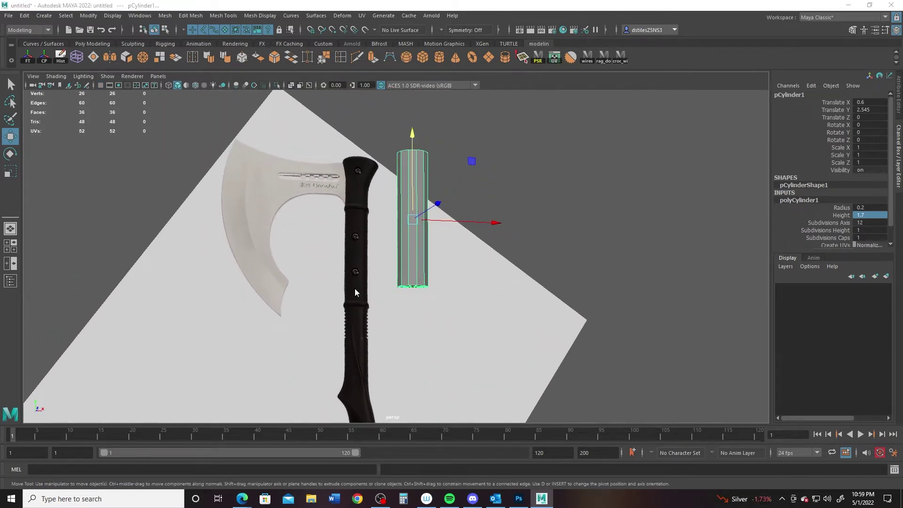
Step: In the front view, extrude the cylinder's top cap faces, widen them beyond the shaft, and raise them to about Y 3.427
{"action": "key", "text": "space"}
{"action": "key", "text": "space"}
{"action": "middle_click_drag", "start_coordinate": [387, 252], "coordinate": [350, 265], "text": "alt"}
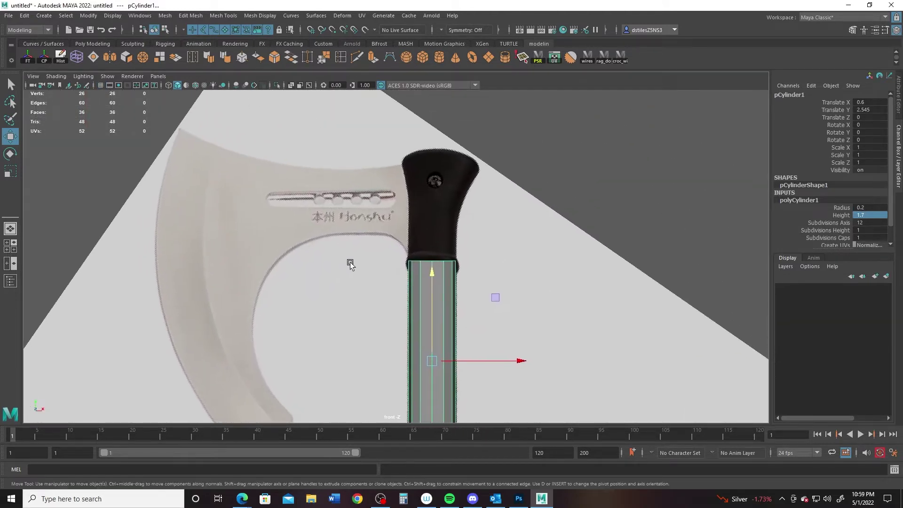
{"action": "right_click_drag", "start_coordinate": [420, 273], "coordinate": [418, 266]}
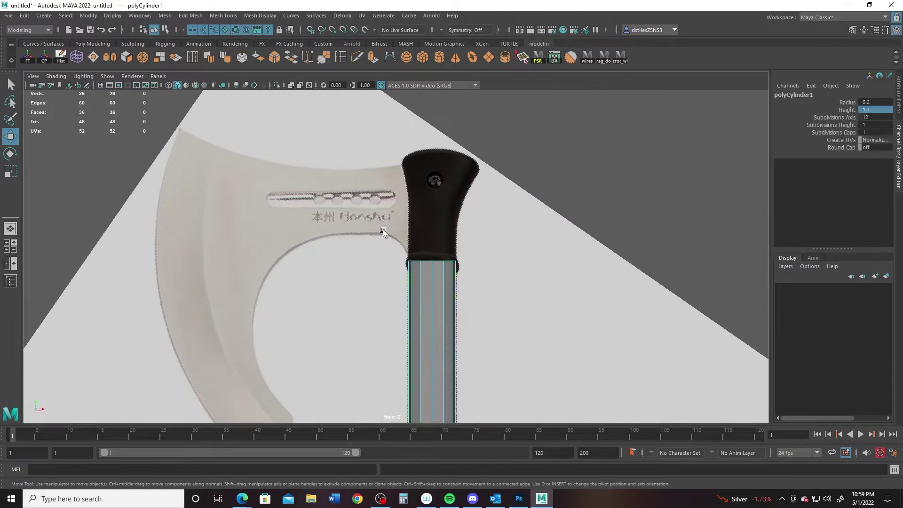
{"action": "left_click_drag", "start_coordinate": [383, 231], "coordinate": [486, 273]}
{"action": "left_click_drag", "start_coordinate": [345, 303], "coordinate": [616, 373], "text": "ctrl"}
{"action": "left_click_drag", "start_coordinate": [439, 193], "coordinate": [435, 160]}
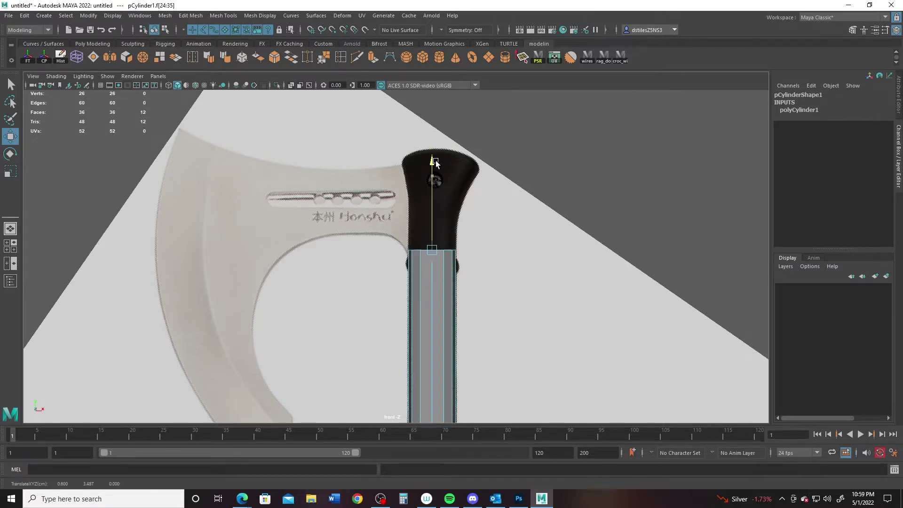
{"action": "key", "text": "ctrl+z"}
{"action": "key", "text": "r"}
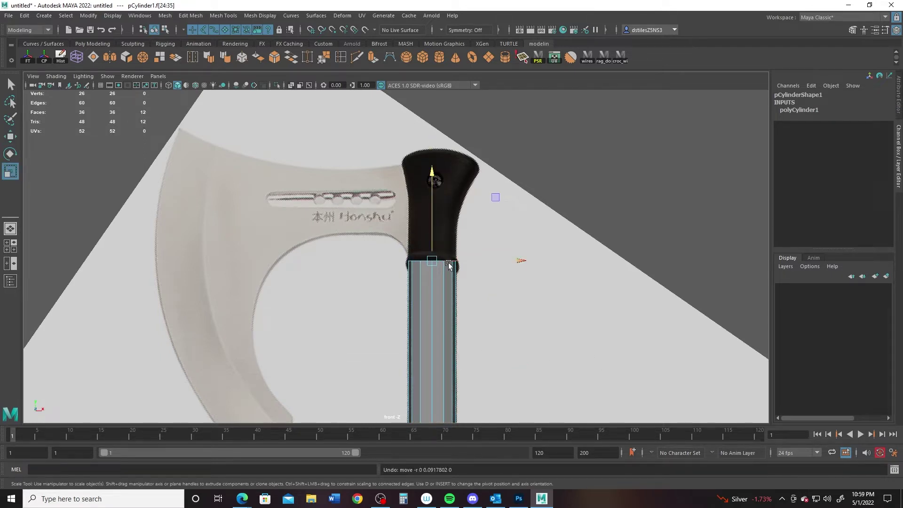
{"action": "left_click_drag", "start_coordinate": [432, 261], "coordinate": [433, 262], "text": "shift"}
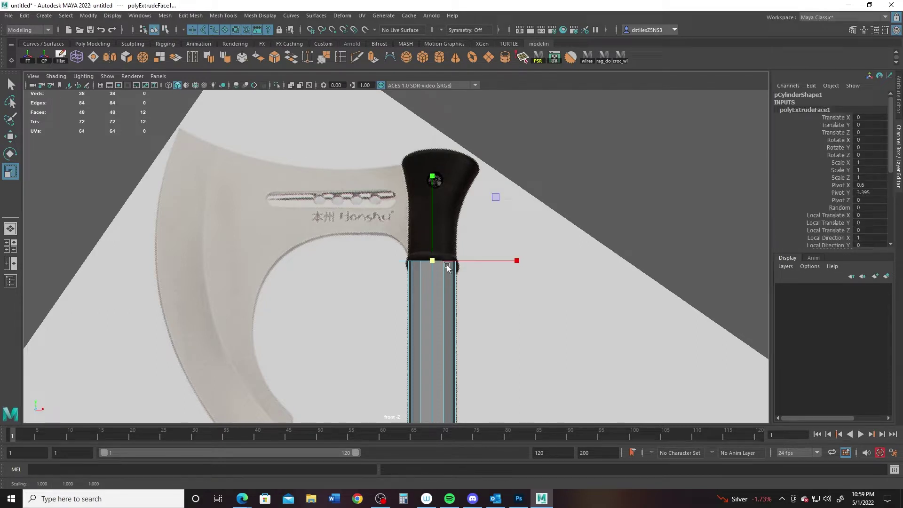
{"action": "key", "text": "w"}
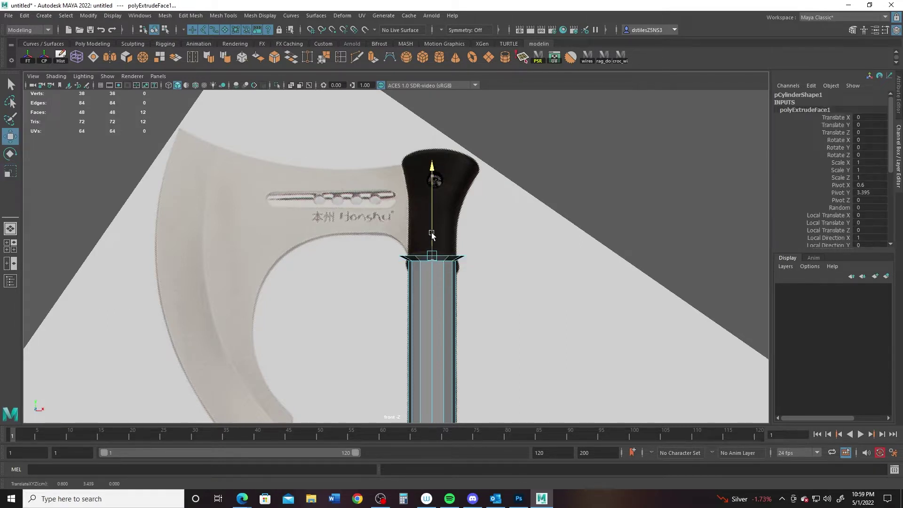
{"action": "left_click_drag", "start_coordinate": [431, 235], "coordinate": [432, 236]}
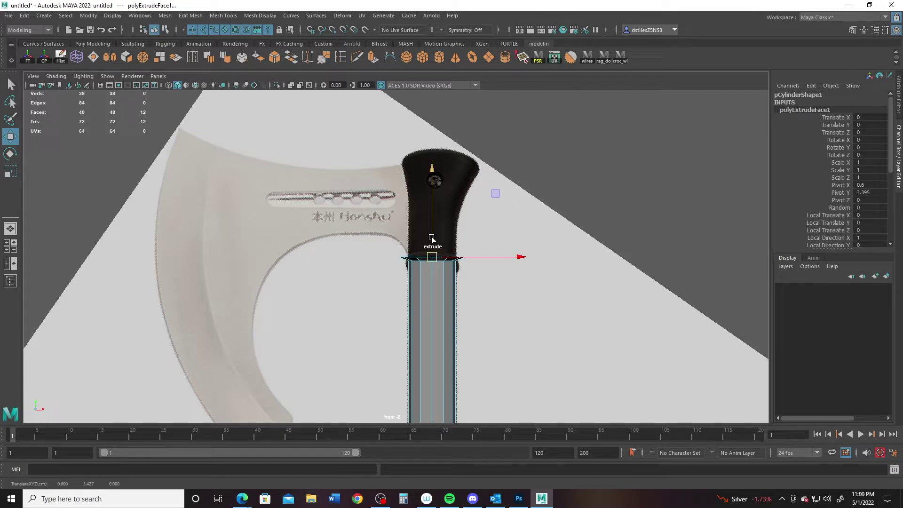
Step: Extrude the cap twice more to form the collar, reaching about Y 3.463 and Y 3.503, and narrow its upper rim to the shaft width
{"action": "key", "text": "ctrl+e"}
{"action": "key", "text": "ctrl+e"}
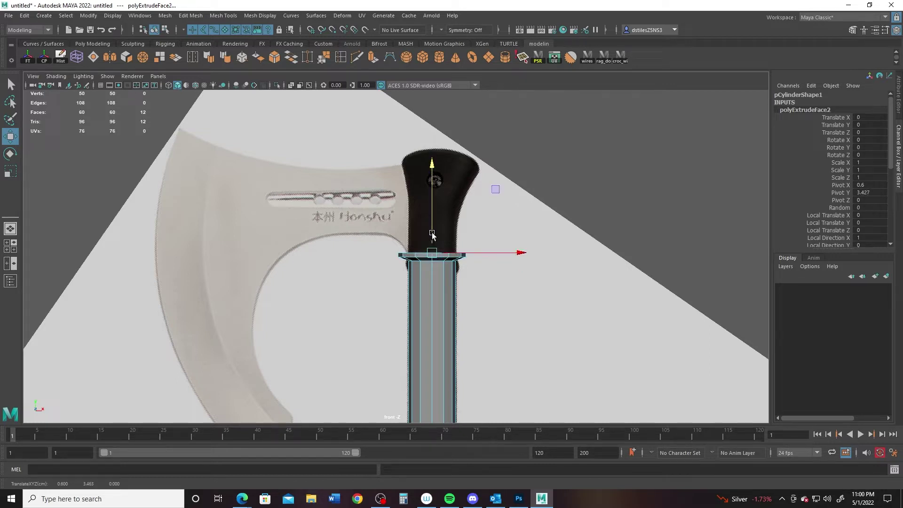
{"action": "key", "text": "r"}
{"action": "key", "text": "w"}
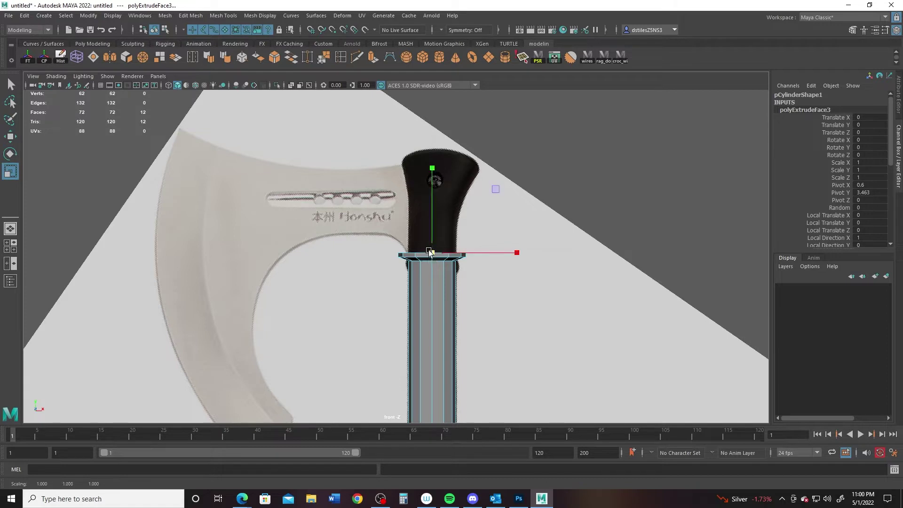
{"action": "left_click_drag", "start_coordinate": [433, 237], "coordinate": [433, 231]}
{"action": "key", "text": "r"}
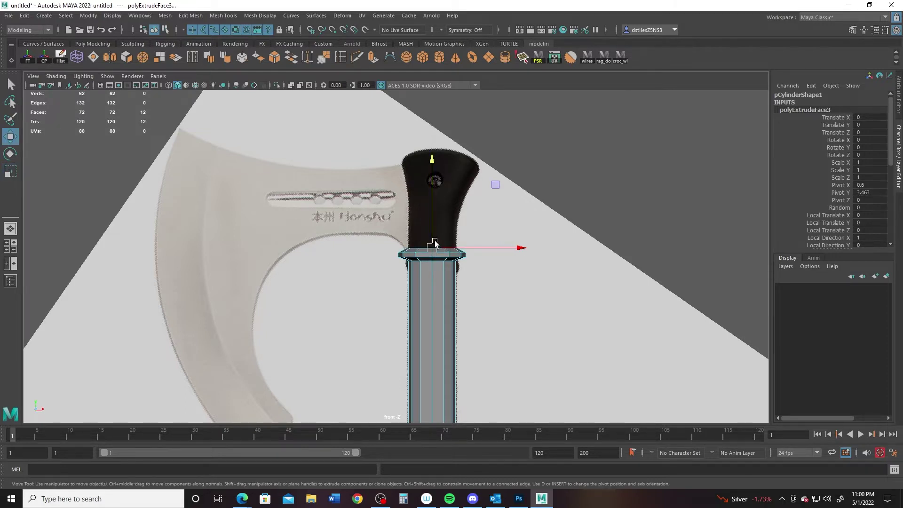
Step: Extrude the cap from the collar up to the handle's top end and insert an edge loop halfway along the new section
{"action": "key", "text": "w"}
{"action": "left_click_drag", "start_coordinate": [432, 234], "coordinate": [439, 137], "text": "shift"}
{"action": "left_click", "coordinate": [458, 199]}
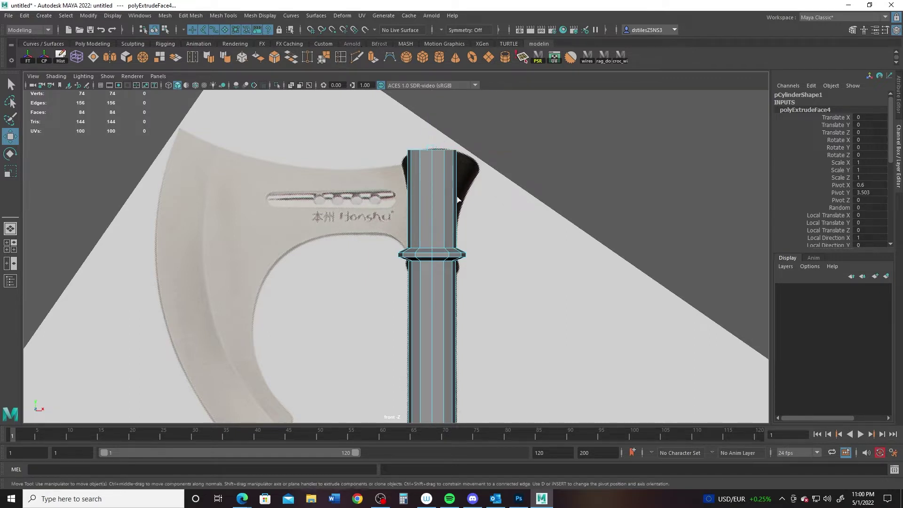
{"action": "right_click_drag", "start_coordinate": [457, 196], "coordinate": [431, 214], "text": "shift"}
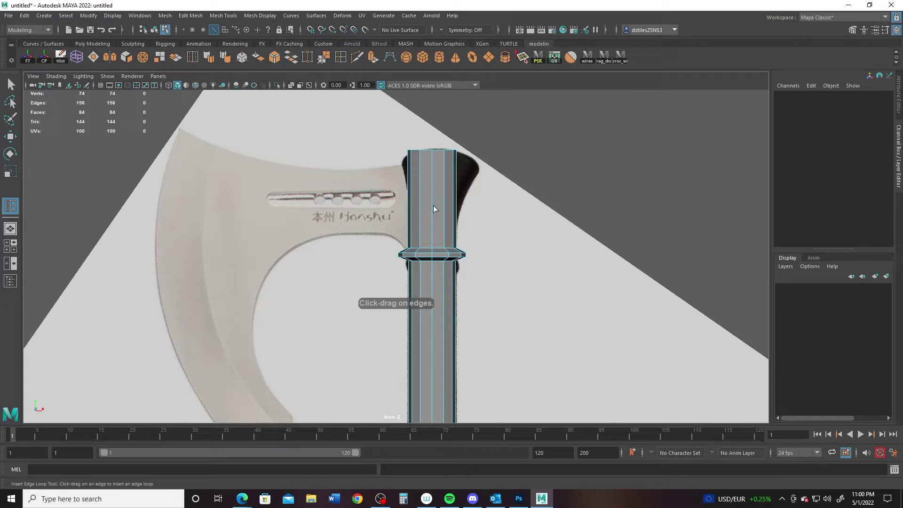
{"action": "left_click_drag", "start_coordinate": [431, 205], "coordinate": [433, 201]}
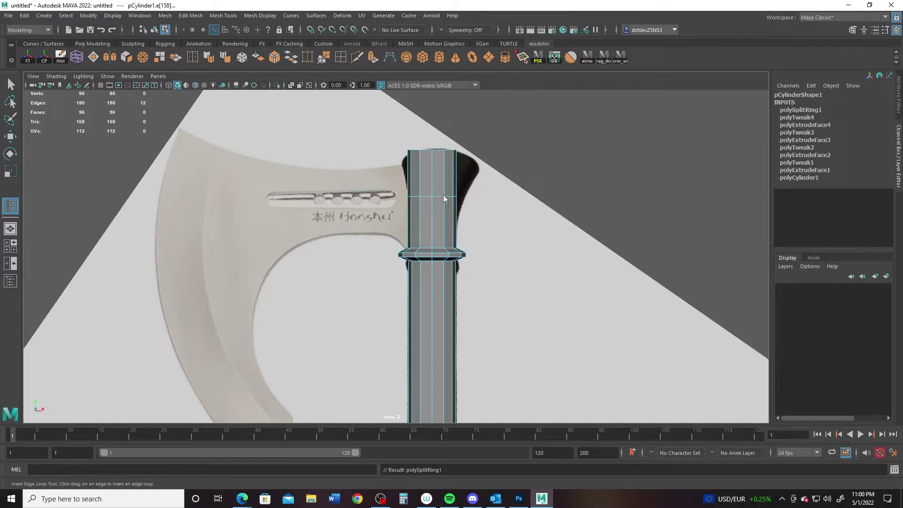
Step: Move the upper section's vertices opposite the blade outward and rotate them to follow the flare of the handle's top
{"action": "right_click_drag", "start_coordinate": [443, 195], "coordinate": [443, 195]}
{"action": "left_click_drag", "start_coordinate": [436, 134], "coordinate": [470, 210]}
{"action": "key", "text": "w"}
{"action": "right_click_drag", "start_coordinate": [455, 199], "coordinate": [414, 201]}
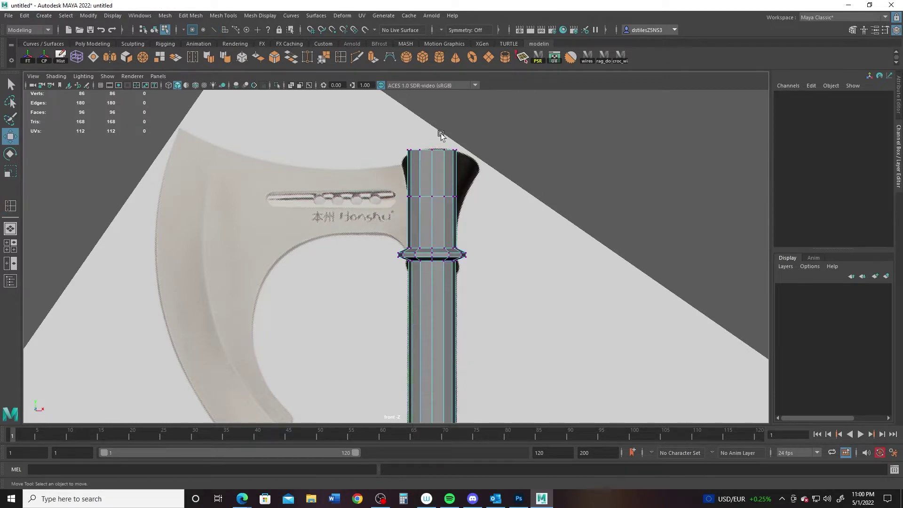
{"action": "left_click_drag", "start_coordinate": [440, 133], "coordinate": [482, 213]}
{"action": "left_click_drag", "start_coordinate": [511, 180], "coordinate": [521, 173]}
{"action": "key", "text": "e"}
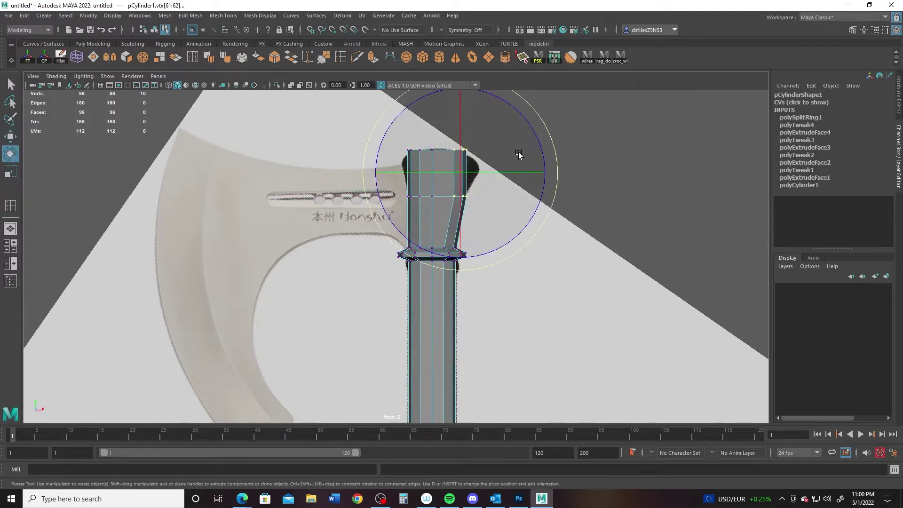
{"action": "left_click_drag", "start_coordinate": [531, 127], "coordinate": [598, 190]}
{"action": "key", "text": "w"}
{"action": "key", "text": "r"}
{"action": "key", "text": "w"}
Step: Shift the inner top vertices to about X 0.785, and tilt and lower the outer corner vertices opposite the blade to about Y 4.209
{"action": "left_click_drag", "start_coordinate": [462, 112], "coordinate": [468, 162]}
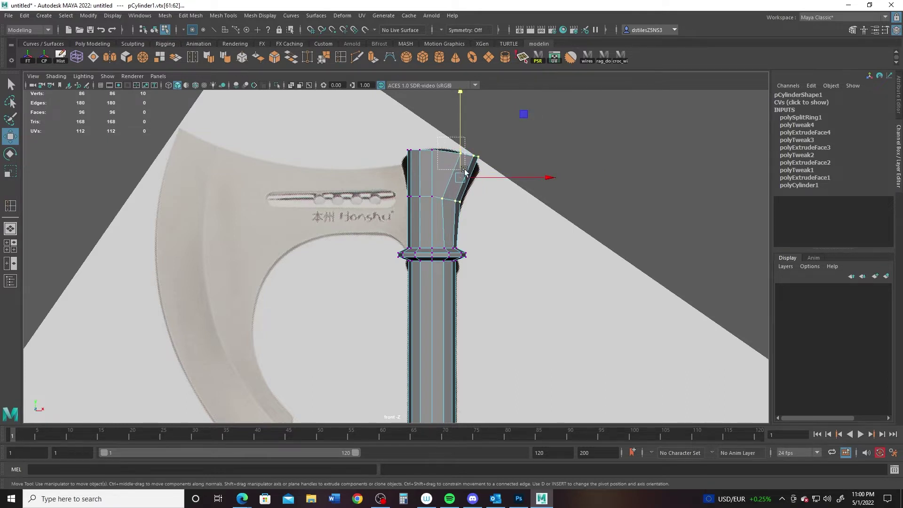
{"action": "left_click_drag", "start_coordinate": [545, 153], "coordinate": [539, 153]}
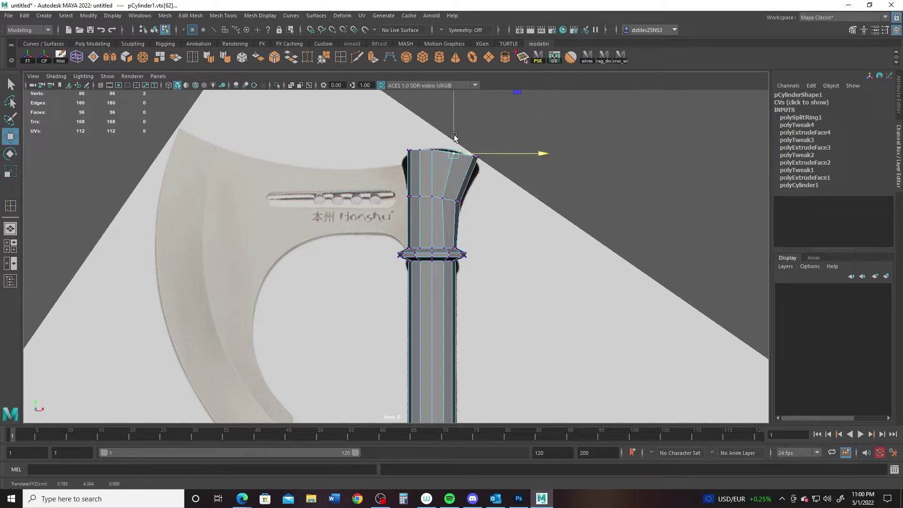
{"action": "left_click_drag", "start_coordinate": [453, 134], "coordinate": [452, 134]}
{"action": "left_click", "coordinate": [476, 156], "text": "shift"}
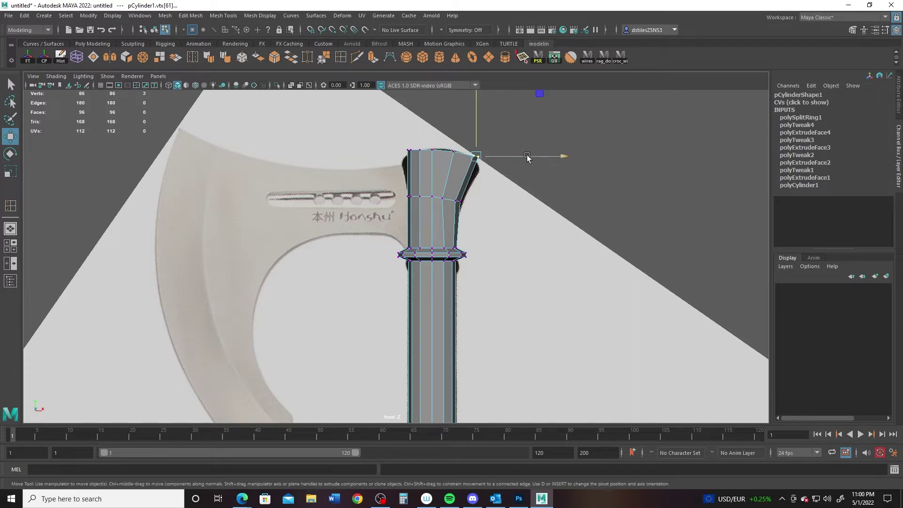
{"action": "key", "text": "e"}
{"action": "left_click_drag", "start_coordinate": [560, 161], "coordinate": [559, 177]}
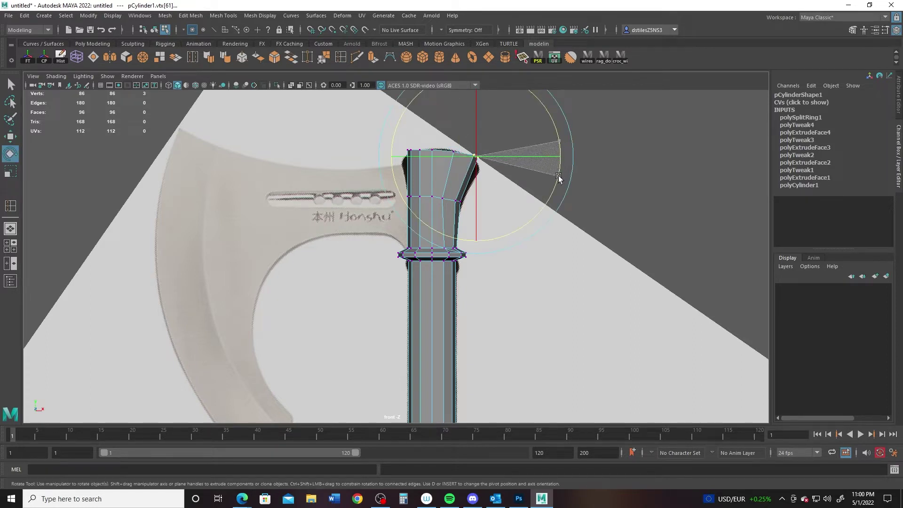
{"action": "key", "text": "w"}
{"action": "left_click_drag", "start_coordinate": [541, 94], "coordinate": [542, 104]}
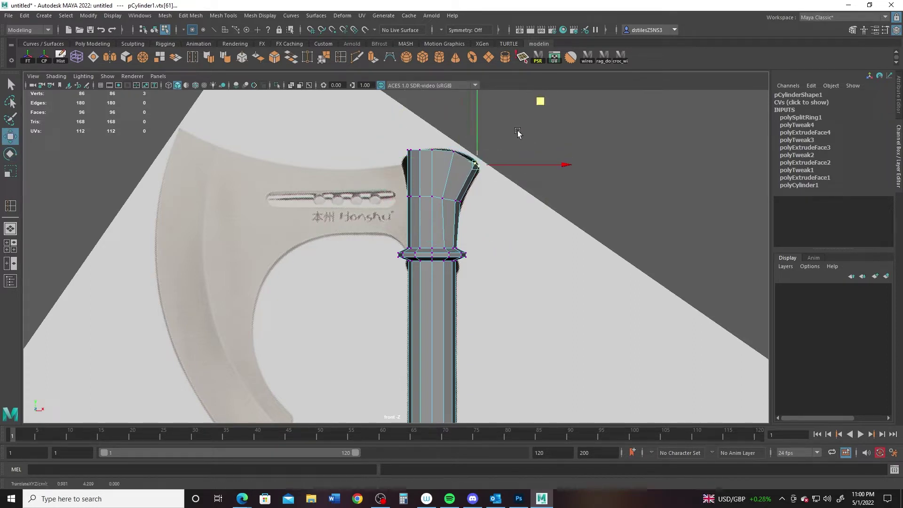
Step: Move the blade-side top corner vertices outward to about X 0.338, rotate them, and lower them to about Y 4.257
{"action": "left_click_drag", "start_coordinate": [395, 138], "coordinate": [413, 160]}
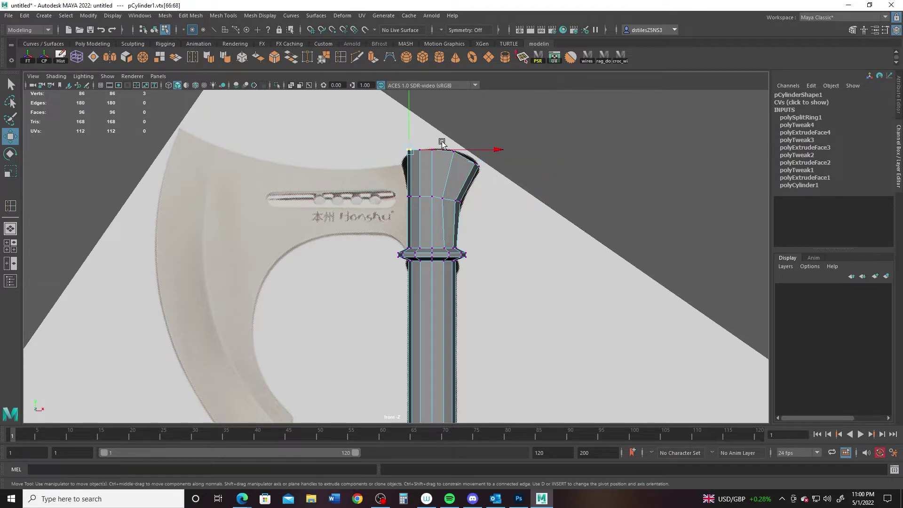
{"action": "left_click_drag", "start_coordinate": [498, 150], "coordinate": [491, 150]}
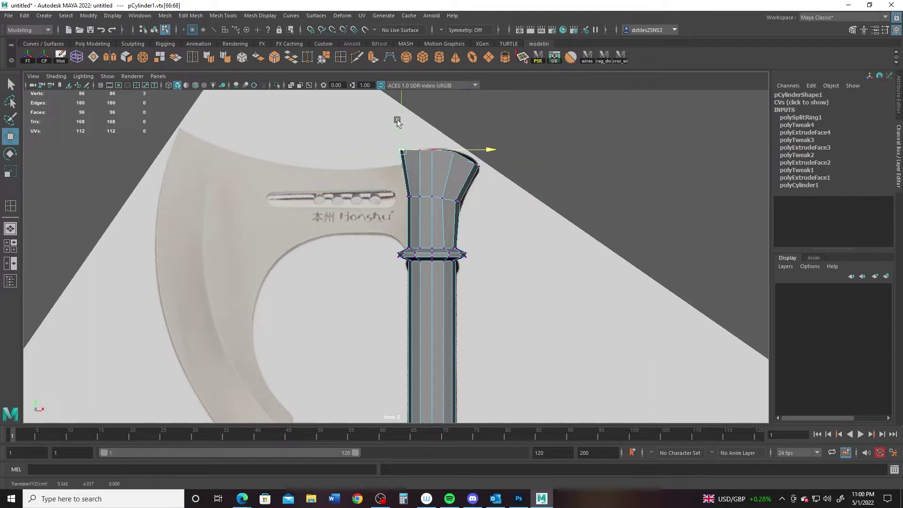
{"action": "left_click_drag", "start_coordinate": [399, 118], "coordinate": [399, 119]}
{"action": "key", "text": "e"}
{"action": "left_click_drag", "start_coordinate": [479, 140], "coordinate": [465, 100]}
{"action": "key", "text": "w"}
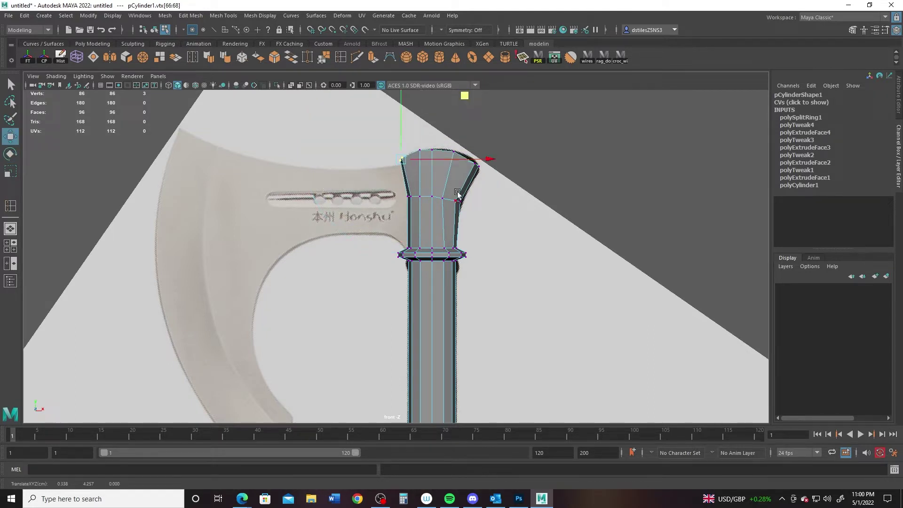
Step: Move the middle loop's outermost vertex opposite the blade to about X 0.851, and check the shape with a smooth-mesh preview
{"action": "left_click", "coordinate": [463, 200]}
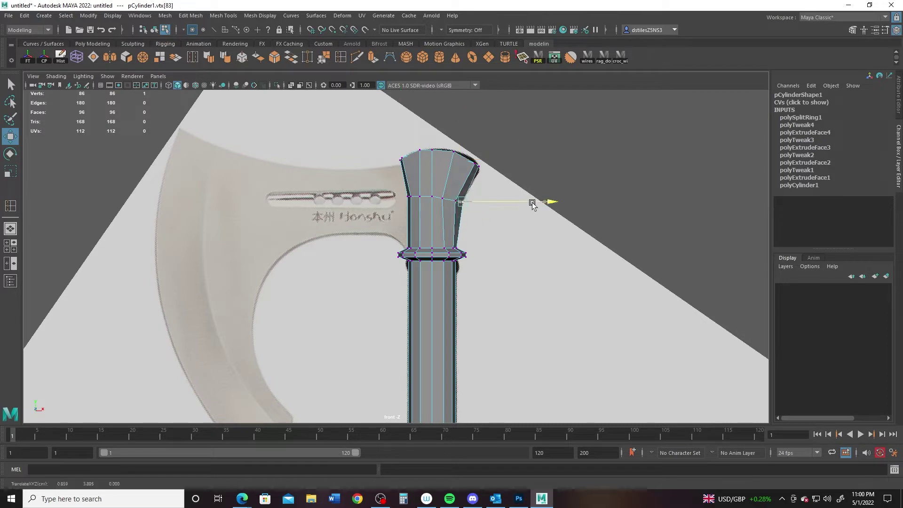
{"action": "left_click_drag", "start_coordinate": [530, 203], "coordinate": [530, 203]}
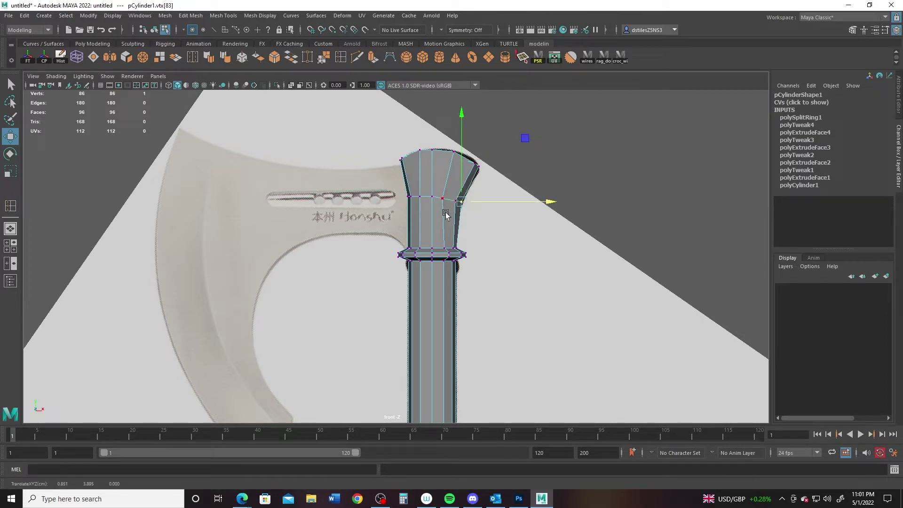
{"action": "key", "text": "3"}
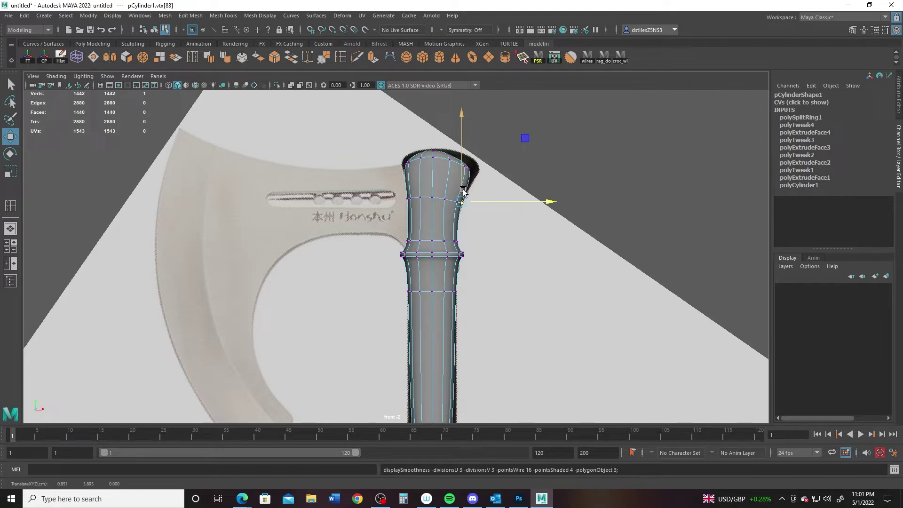
{"action": "key", "text": "1"}
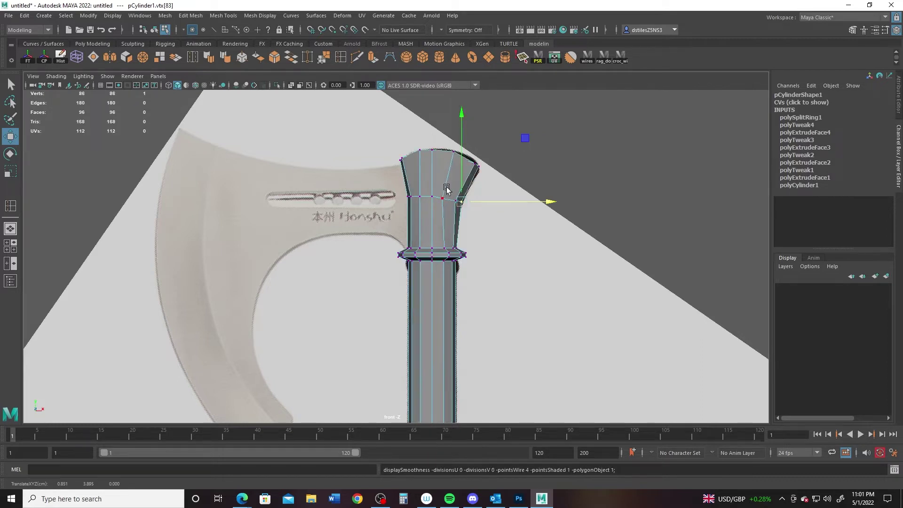
Step: Insert an edge loop just below the rim of the handle's flared top and preview the mesh smoothed
{"action": "left_click", "coordinate": [361, 62]}
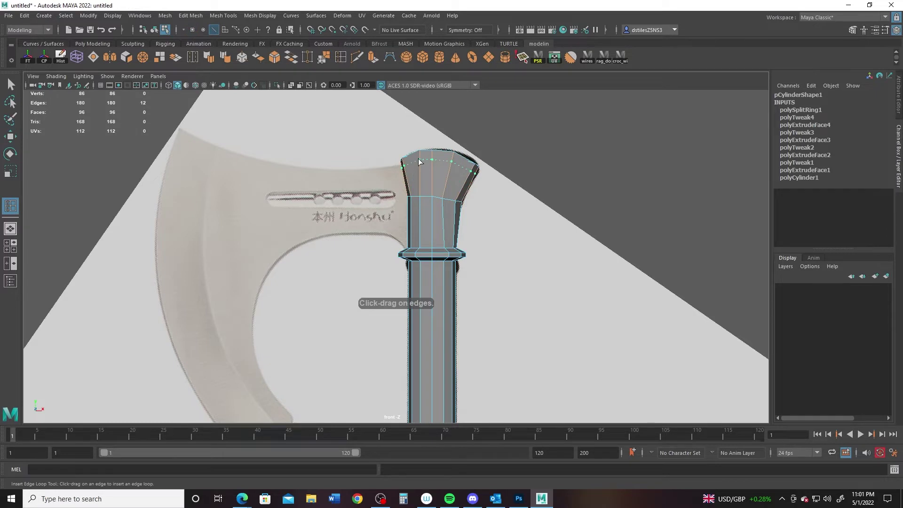
{"action": "left_click_drag", "start_coordinate": [418, 159], "coordinate": [419, 159]}
{"action": "key", "text": "q"}
{"action": "right_click_drag", "start_coordinate": [426, 163], "coordinate": [512, 132]}
{"action": "key", "text": "3"}
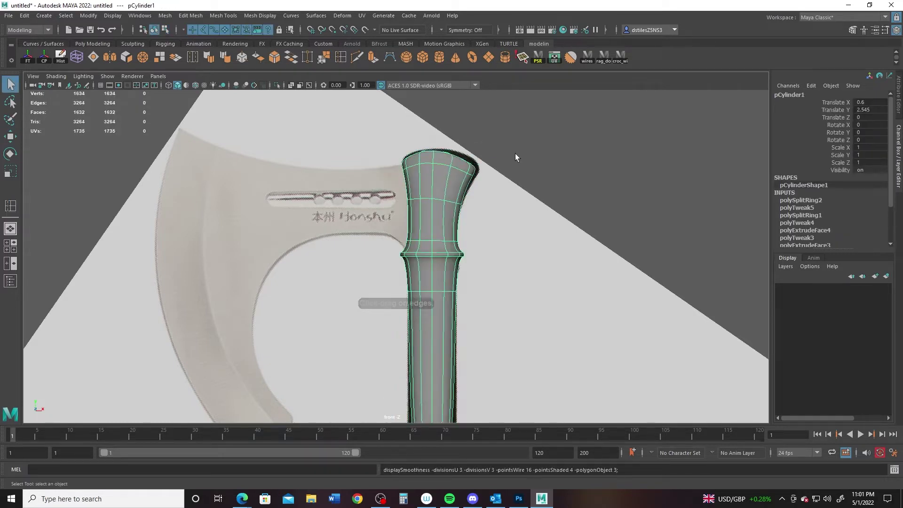
Step: Nudge the two upper vertex columns opposite the blade outward and the blade-side corner vertices to about X 0.337, fitting the smoothed top to the reference
{"action": "right_click_drag", "start_coordinate": [460, 185], "coordinate": [478, 200]}
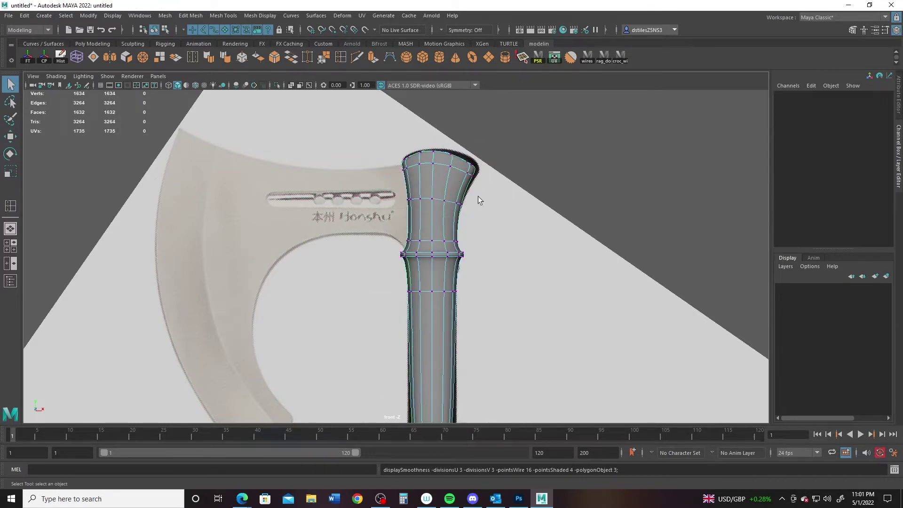
{"action": "left_click_drag", "start_coordinate": [460, 145], "coordinate": [483, 182]}
{"action": "key", "text": "w"}
{"action": "left_click_drag", "start_coordinate": [534, 99], "coordinate": [539, 99]}
{"action": "left_click_drag", "start_coordinate": [439, 133], "coordinate": [459, 174]}
{"action": "left_click_drag", "start_coordinate": [516, 92], "coordinate": [518, 90]}
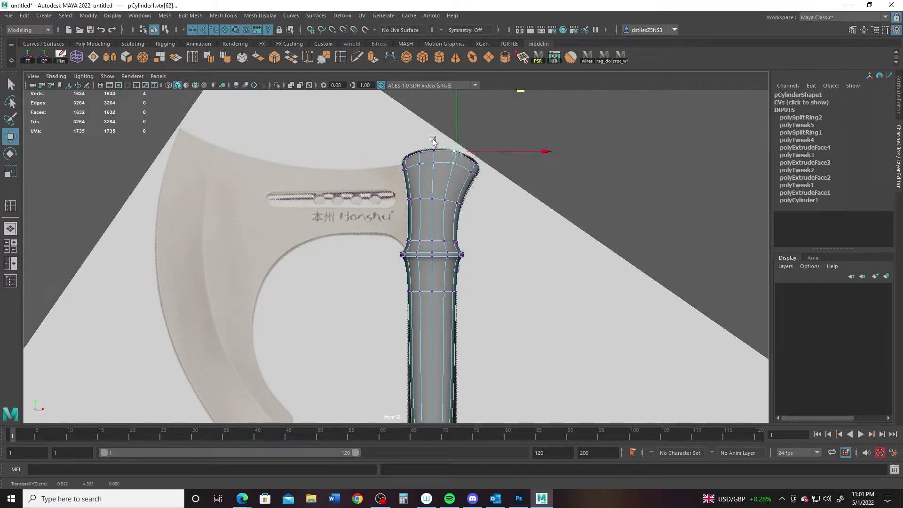
{"action": "left_click_drag", "start_coordinate": [426, 137], "coordinate": [410, 177]}
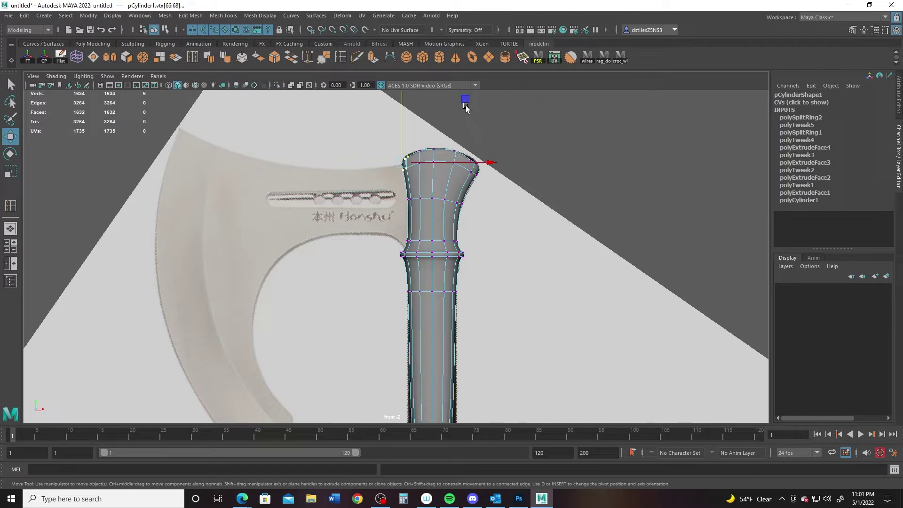
{"action": "left_click_drag", "start_coordinate": [465, 101], "coordinate": [465, 100]}
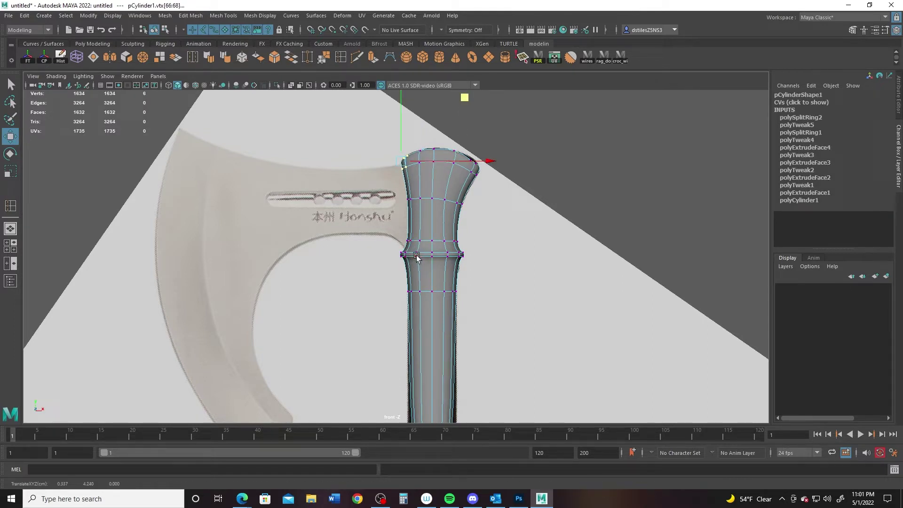
Step: Insert supporting edge loops directly above and below the upper collar on the unsmoothed mesh, and preview it smoothed
{"action": "key", "text": "1"}
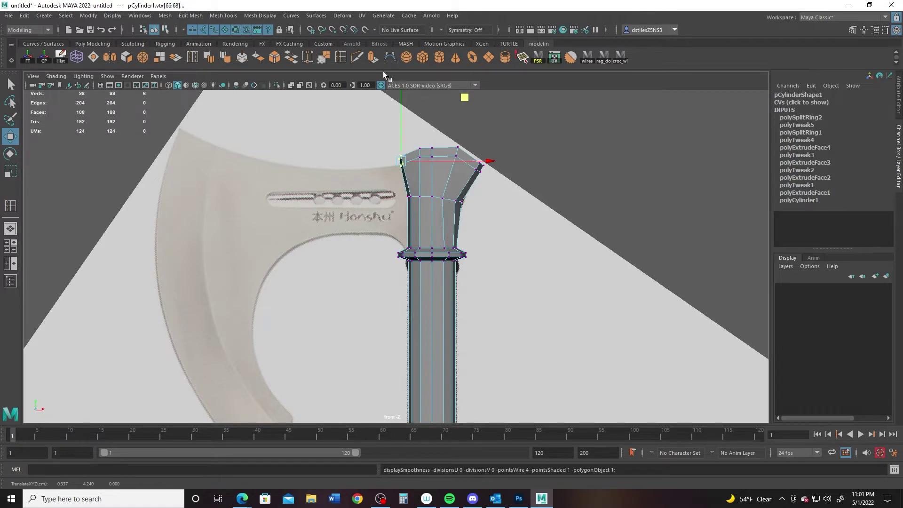
{"action": "left_click", "coordinate": [340, 57]}
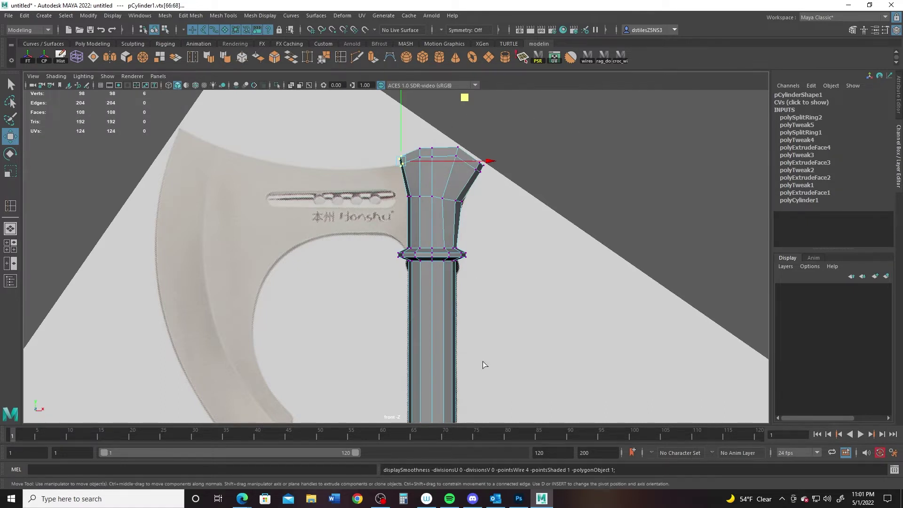
{"action": "left_click_drag", "start_coordinate": [410, 265], "coordinate": [419, 245]}
{"action": "key", "text": "q"}
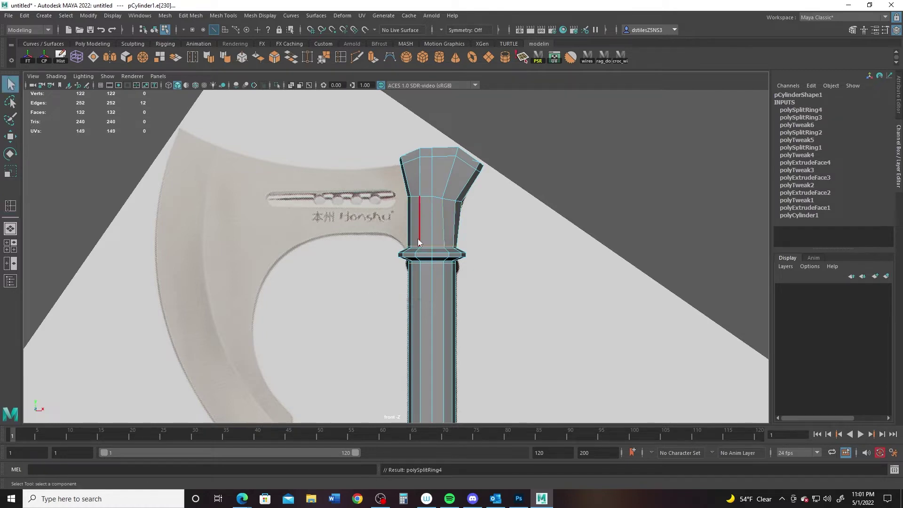
{"action": "right_click_drag", "start_coordinate": [417, 238], "coordinate": [494, 148]}
{"action": "key", "text": "3"}
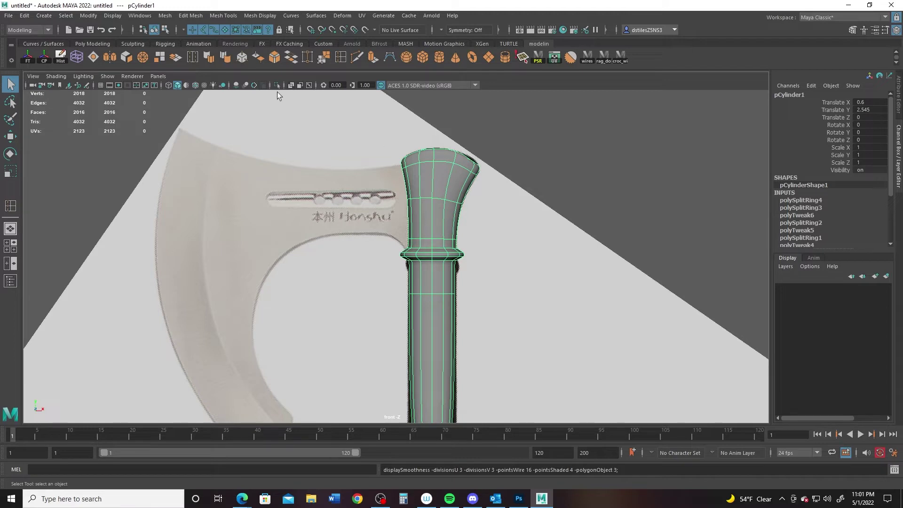
Step: Turn on X-ray shading and move the upper collar's vertices slightly down to match the reference
{"action": "left_click", "coordinate": [289, 84]}
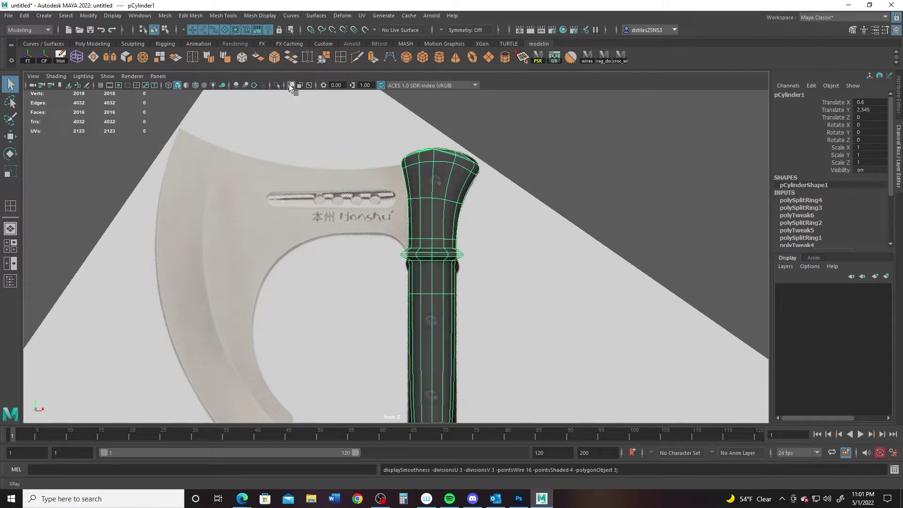
{"action": "right_click_drag", "start_coordinate": [436, 249], "coordinate": [385, 242]}
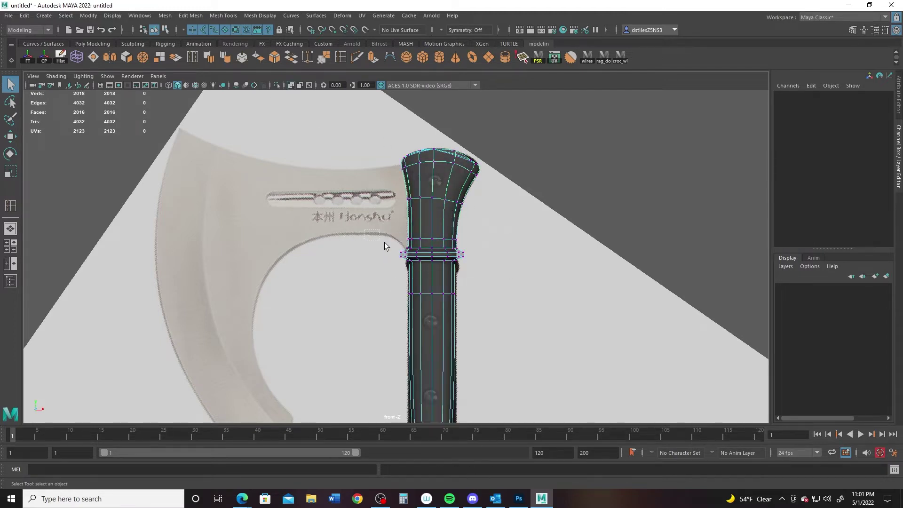
{"action": "left_click_drag", "start_coordinate": [481, 305], "coordinate": [481, 305]}
{"action": "key", "text": "w"}
Step: Adjust the top corner vertices opposite the blade to fit the reference outline seen through the mesh
{"action": "left_click_drag", "start_coordinate": [432, 162], "coordinate": [482, 165]}
{"action": "key", "text": "q"}
{"action": "key", "text": "w"}
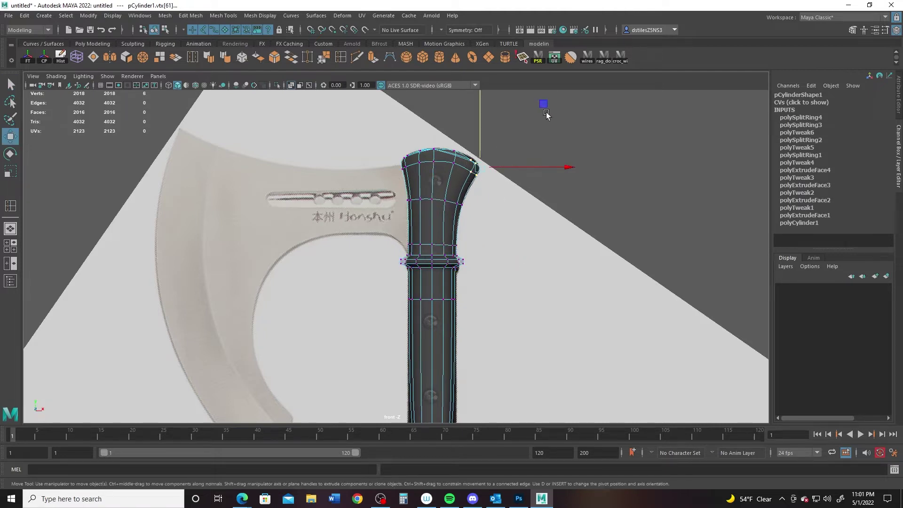
{"action": "left_click_drag", "start_coordinate": [544, 104], "coordinate": [554, 130]}
{"action": "key", "text": "e"}
{"action": "key", "text": "q"}
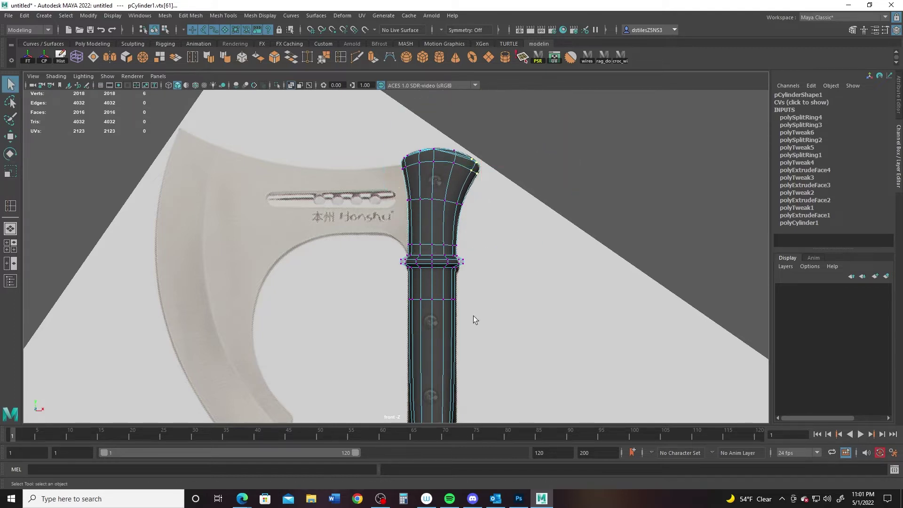
Step: Select only the handle's bottom cap faces, extrude them down to about Y 1.655, and scale them outward to start a lower collar
{"action": "middle_click_drag", "start_coordinate": [473, 315], "coordinate": [441, 235], "text": "alt"}
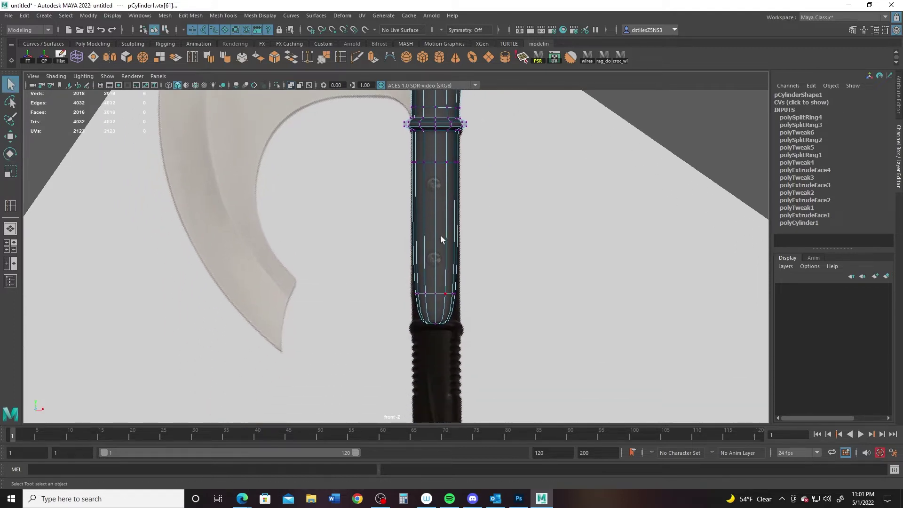
{"action": "left_click", "coordinate": [436, 307]}
{"action": "right_click_drag", "start_coordinate": [437, 239], "coordinate": [423, 271]}
{"action": "double_click", "coordinate": [425, 322]}
{"action": "left_click_drag", "start_coordinate": [335, 246], "coordinate": [537, 286], "text": "ctrl"}
{"action": "key", "text": "w"}
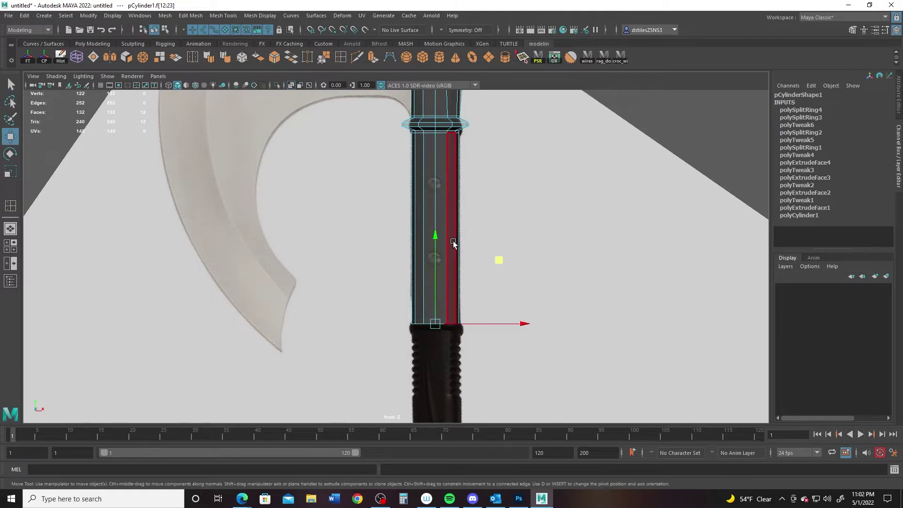
{"action": "key", "text": "r"}
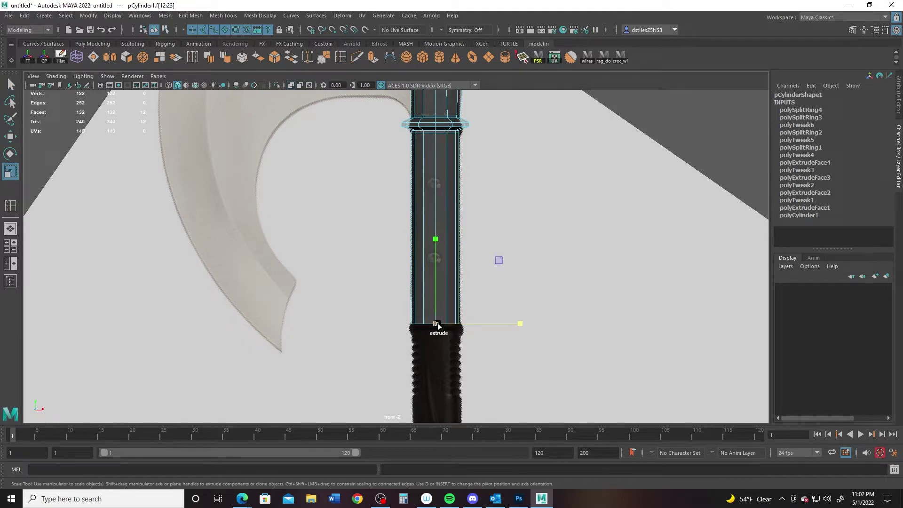
{"action": "left_click_drag", "start_coordinate": [435, 324], "coordinate": [444, 325], "text": "shift"}
{"action": "key", "text": "w"}
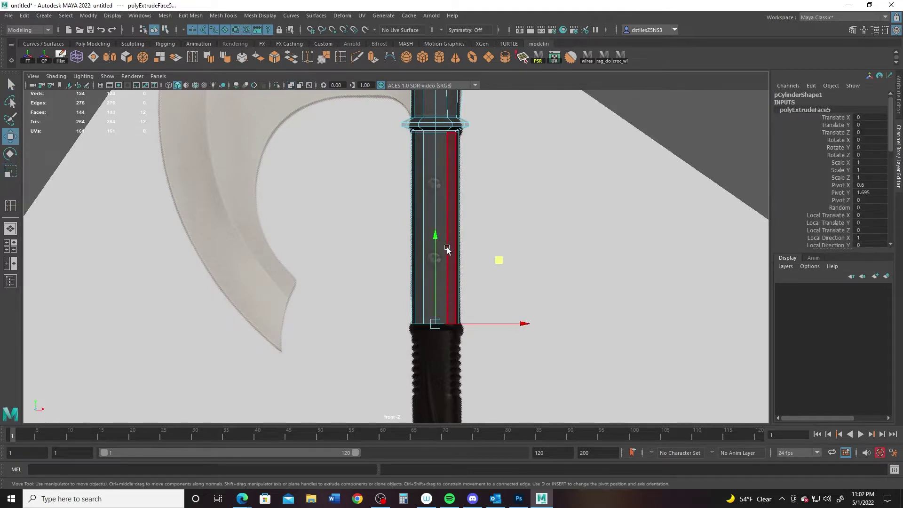
{"action": "left_click_drag", "start_coordinate": [436, 237], "coordinate": [436, 239]}
{"action": "key", "text": "r"}
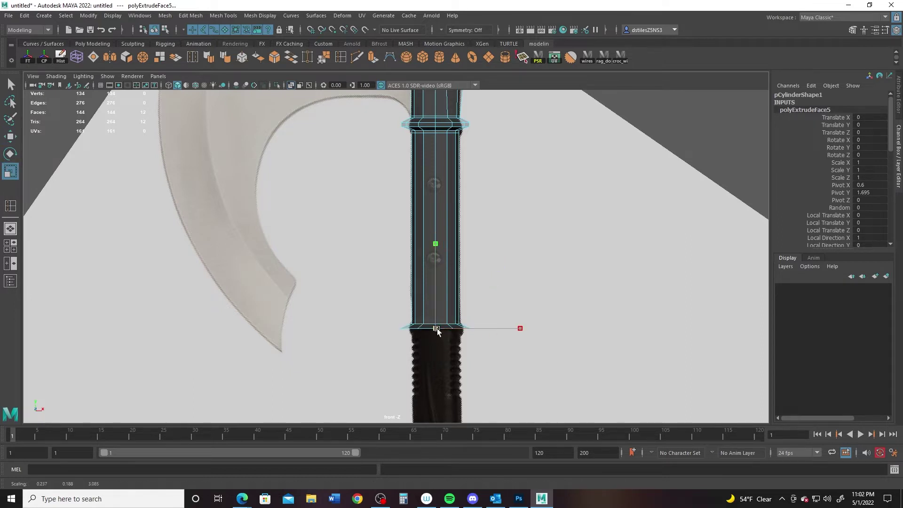
Step: Extrude the lower collar's rim down to about Y 1.624, and extrude a narrowing taper below it to about Y 1.58
{"action": "key", "text": "w"}
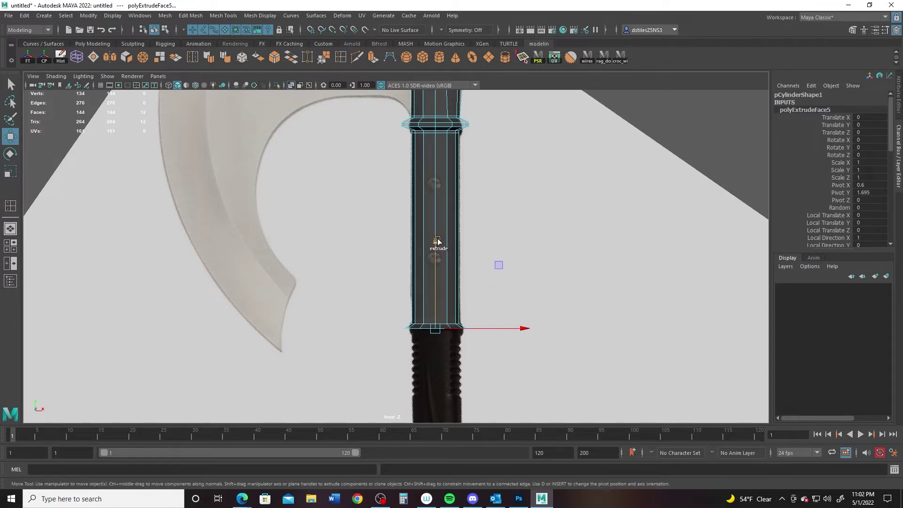
{"action": "left_click_drag", "start_coordinate": [437, 241], "coordinate": [437, 243], "text": "shift"}
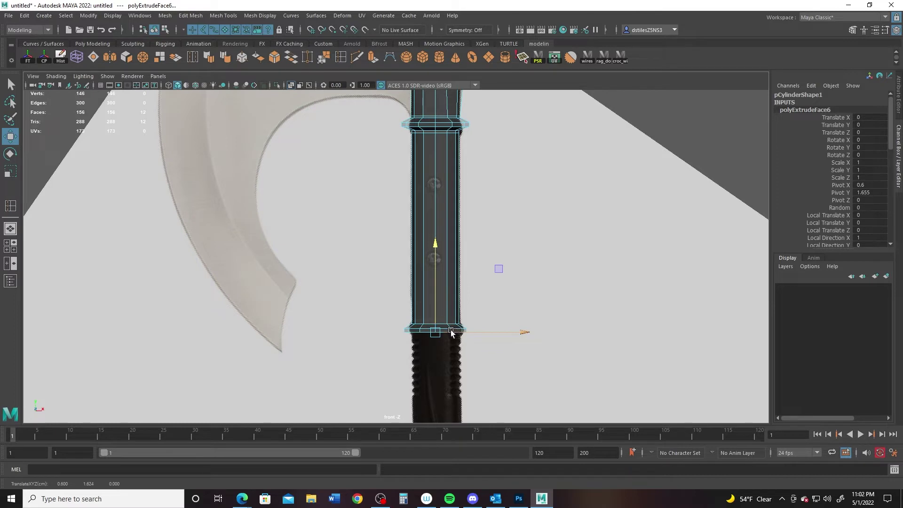
{"action": "key", "text": "r"}
{"action": "left_click_drag", "start_coordinate": [435, 331], "coordinate": [433, 333], "text": "shift"}
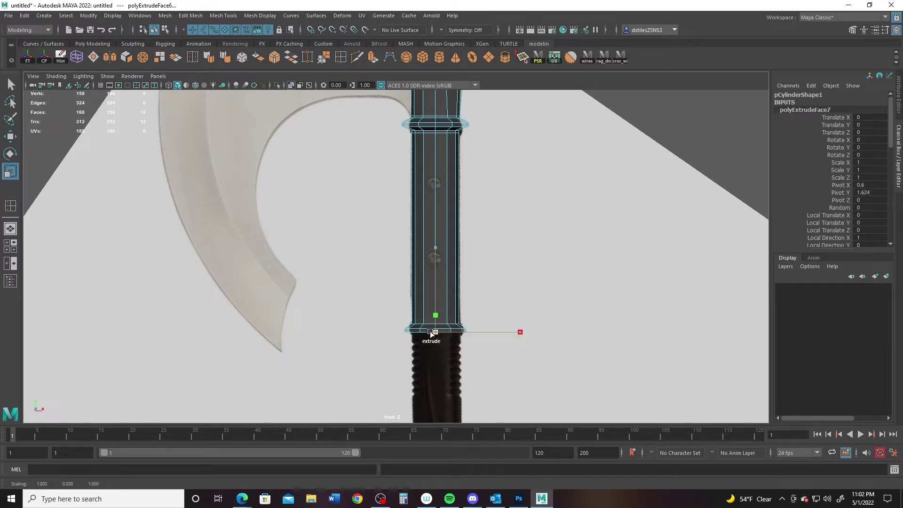
{"action": "key", "text": "w"}
{"action": "left_click_drag", "start_coordinate": [436, 248], "coordinate": [438, 254]}
{"action": "left_click_drag", "start_coordinate": [436, 314], "coordinate": [436, 312]}
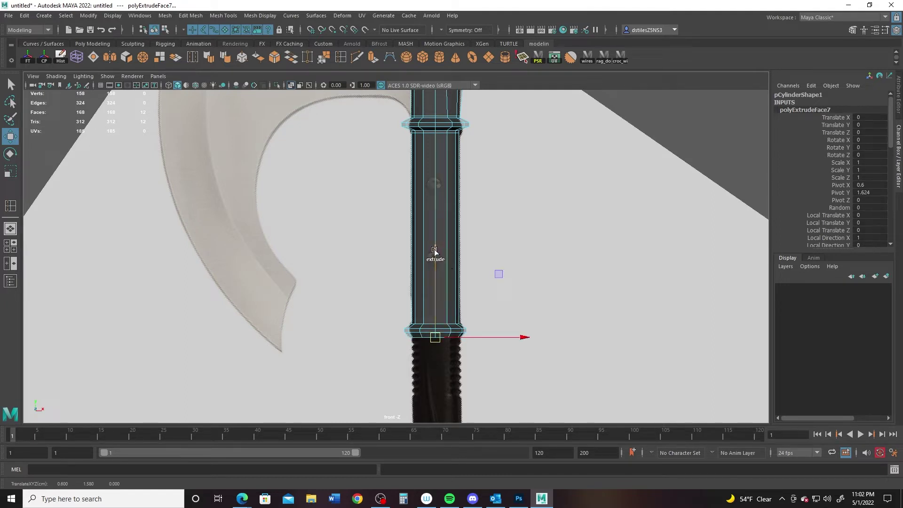
Step: Extrude the bottom faces from the lower collar down the shaft to just above the blade-side notch
{"action": "left_click_drag", "start_coordinate": [434, 250], "coordinate": [468, 312], "text": "shift"}
{"action": "middle_click_drag", "start_coordinate": [451, 398], "coordinate": [448, 309], "text": "alt"}
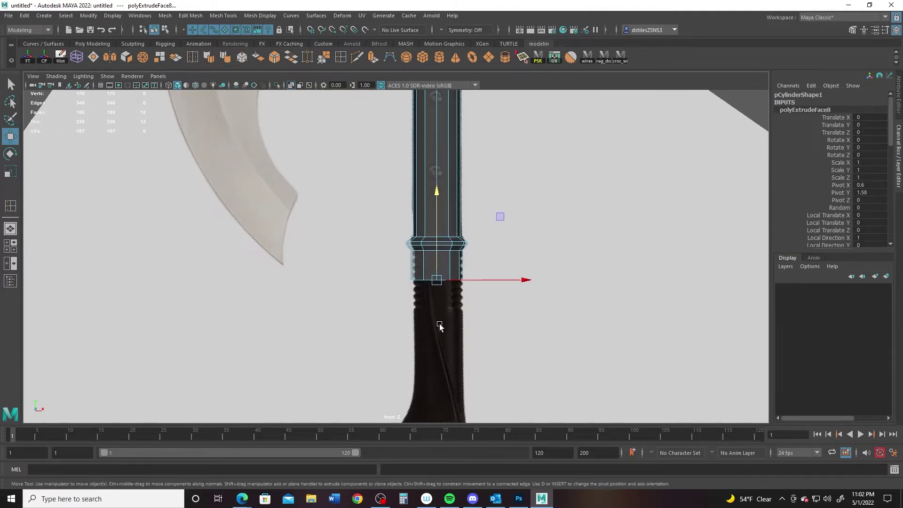
{"action": "middle_click_drag", "start_coordinate": [459, 370], "coordinate": [476, 278], "text": "alt"}
{"action": "right_click_drag", "start_coordinate": [478, 278], "coordinate": [431, 255], "text": "alt"}
{"action": "middle_click_drag", "start_coordinate": [458, 321], "coordinate": [465, 366], "text": "alt"}
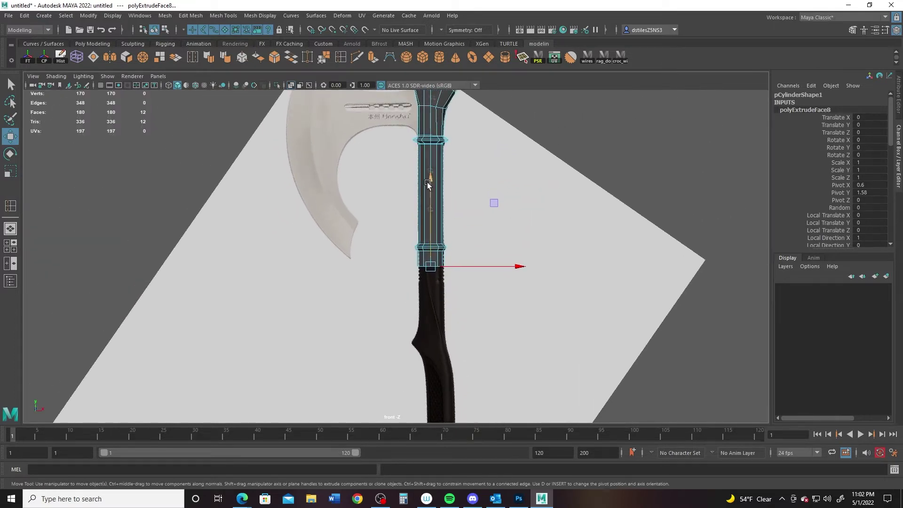
{"action": "left_click_drag", "start_coordinate": [428, 183], "coordinate": [443, 315]}
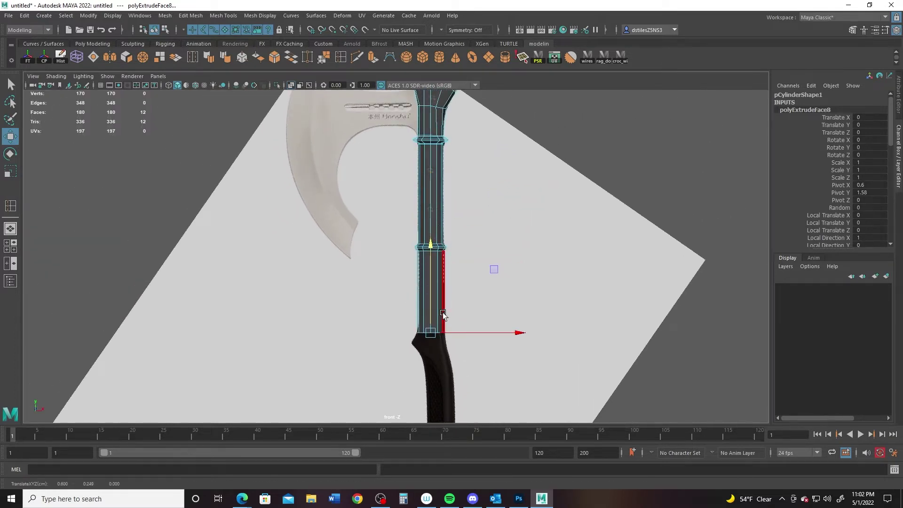
Step: Extrude the bottom faces to about Y -0.052 at the notch, and extrude again diagonally to about X 0.751, Y -0.45 along the bend
{"action": "middle_click_drag", "start_coordinate": [442, 315], "coordinate": [430, 254], "text": "alt"}
{"action": "right_click_drag", "start_coordinate": [430, 254], "coordinate": [487, 242], "text": "alt"}
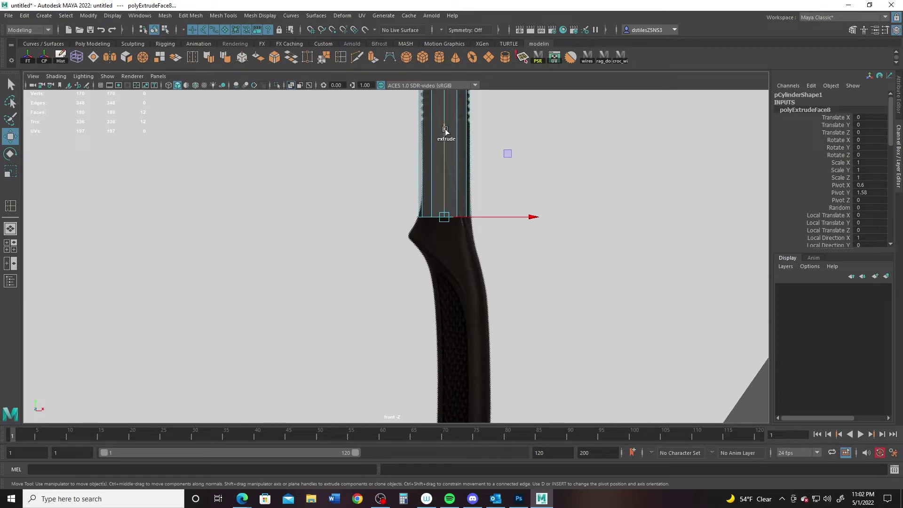
{"action": "left_click_drag", "start_coordinate": [445, 131], "coordinate": [446, 166]}
{"action": "middle_click_drag", "start_coordinate": [459, 287], "coordinate": [455, 271], "text": "alt"}
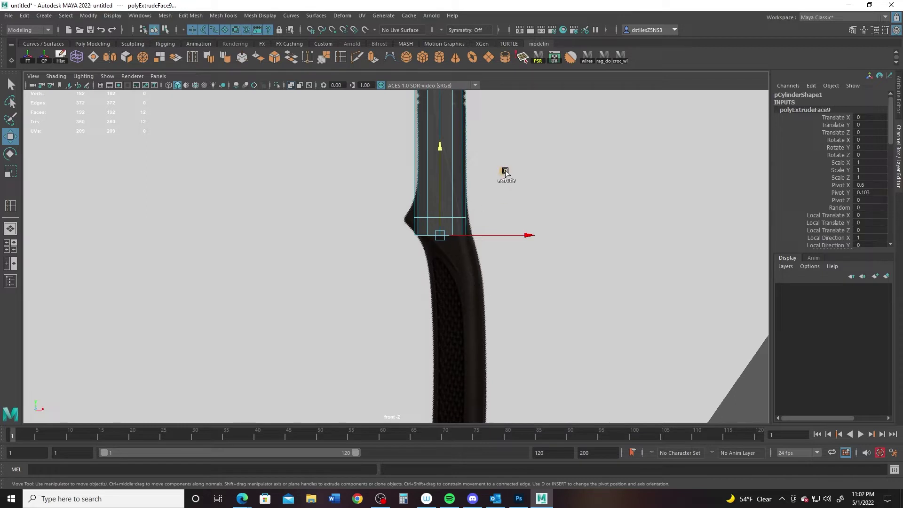
{"action": "middle_click_drag", "start_coordinate": [505, 172], "coordinate": [523, 119], "text": "shift"}
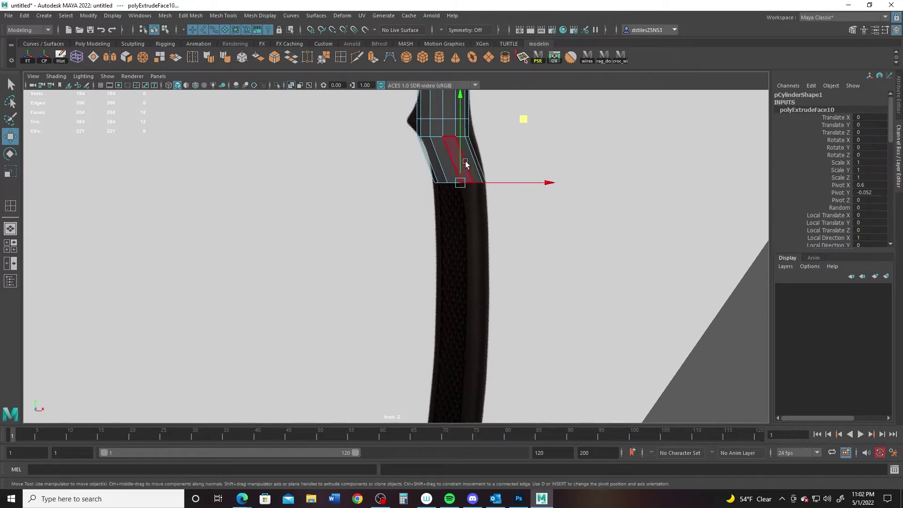
Step: Extrude the bottom faces straight down along the grip to about Y -1.89
{"action": "left_click_drag", "start_coordinate": [459, 96], "coordinate": [461, 235], "text": "shift"}
{"action": "middle_click_drag", "start_coordinate": [461, 236], "coordinate": [487, 190], "text": "alt"}
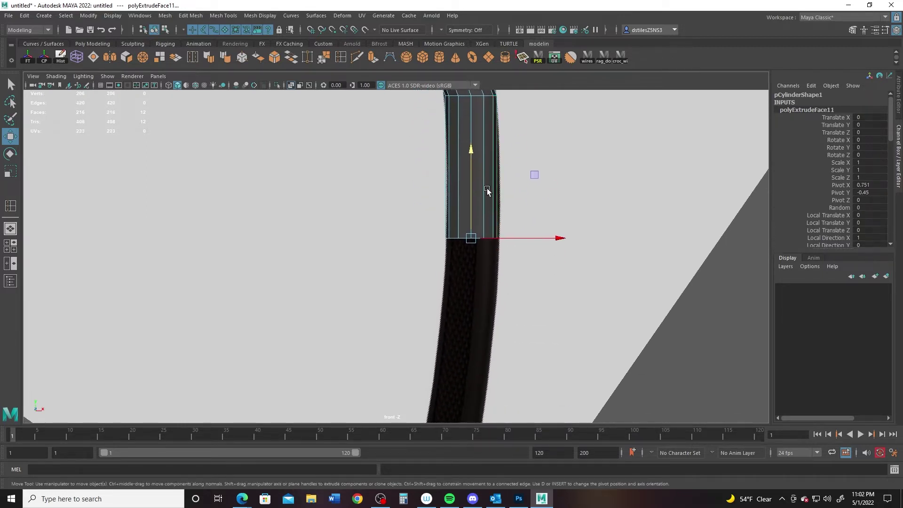
{"action": "left_click_drag", "start_coordinate": [470, 149], "coordinate": [470, 173]}
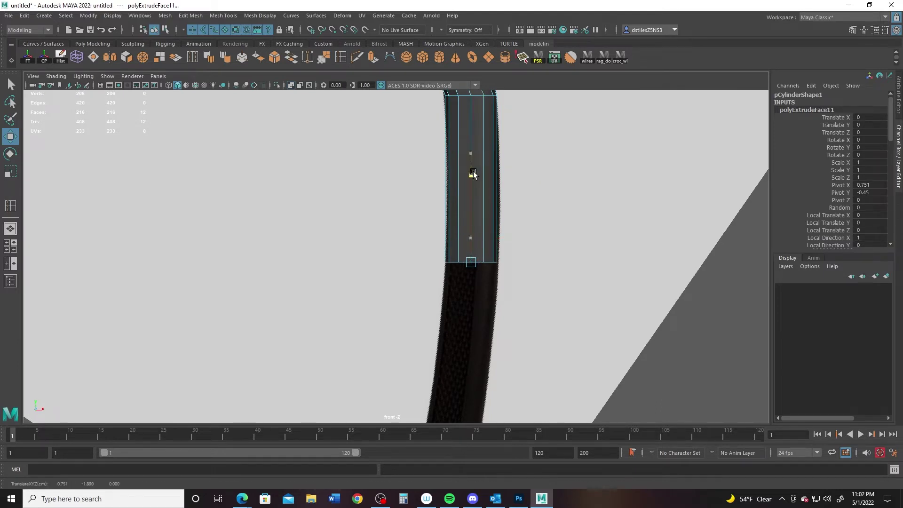
Step: Extrude the bottom faces diagonally toward the blade side, following the curved grip down to the start of the pommel
{"action": "middle_click_drag", "start_coordinate": [527, 360], "coordinate": [545, 298], "text": "alt"}
{"action": "scroll", "coordinate": [545, 298], "scroll_direction": "down", "scroll_amount": 4}
{"action": "scroll", "coordinate": [537, 298], "scroll_direction": "up", "scroll_amount": 2}
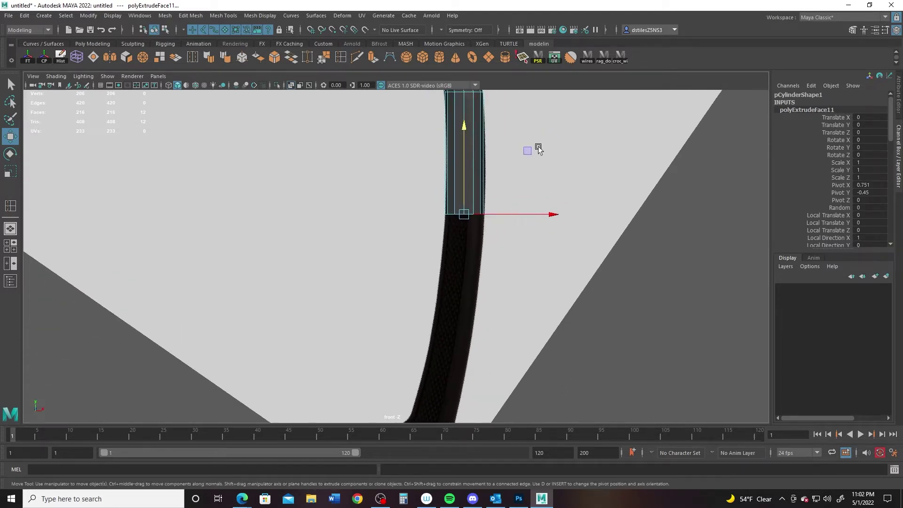
{"action": "middle_click_drag", "start_coordinate": [539, 149], "coordinate": [527, 226], "text": "shift"}
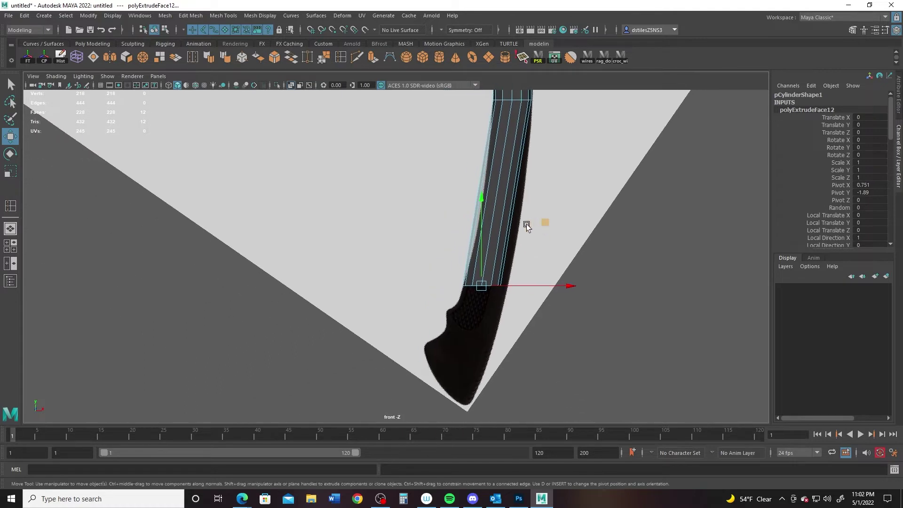
{"action": "left_click_drag", "start_coordinate": [479, 202], "coordinate": [479, 226]}
Step: Rotate the bottom end faces to the grip's tilt at the start of the pommel and widen them along X to fit the reference outline
{"action": "scroll", "coordinate": [515, 287], "scroll_direction": "up", "scroll_amount": 5}
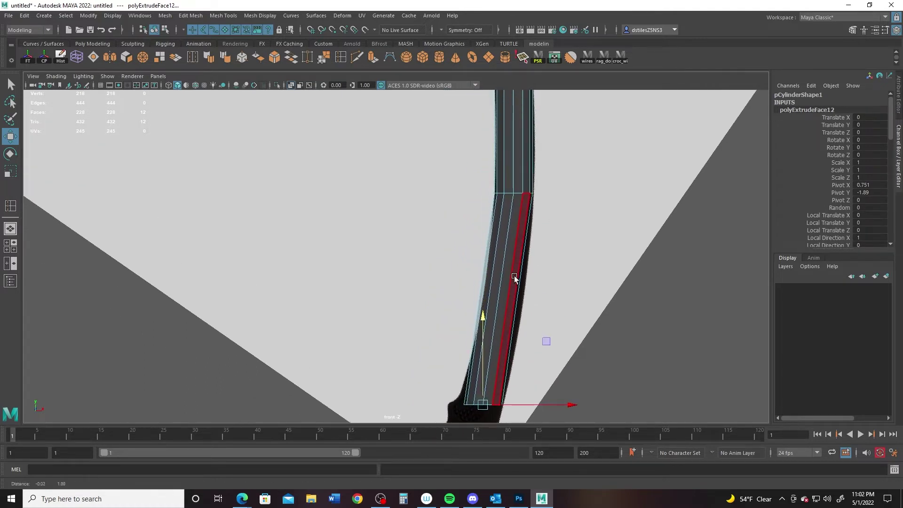
{"action": "middle_click_drag", "start_coordinate": [508, 308], "coordinate": [531, 164], "text": "alt"}
{"action": "scroll", "coordinate": [539, 289], "scroll_direction": "up", "scroll_amount": 2}
{"action": "key", "text": "e"}
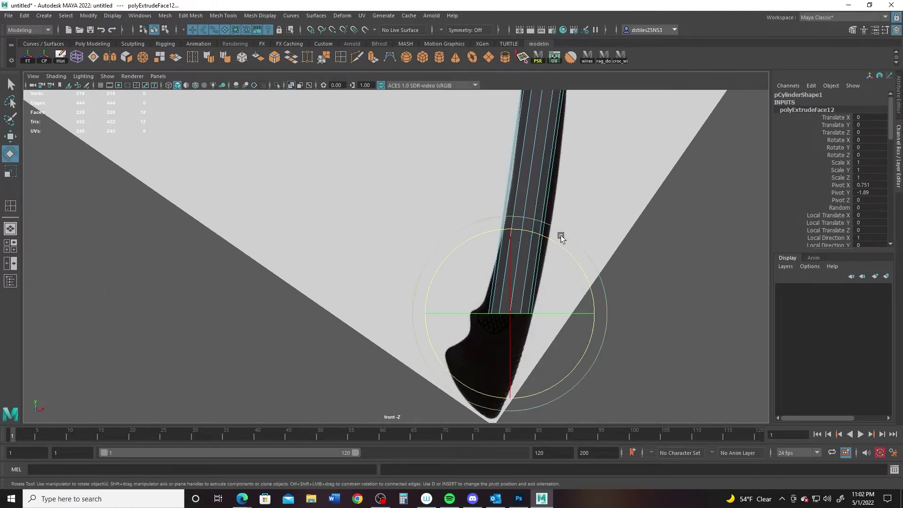
{"action": "left_click_drag", "start_coordinate": [556, 242], "coordinate": [571, 258]}
{"action": "key", "text": "r"}
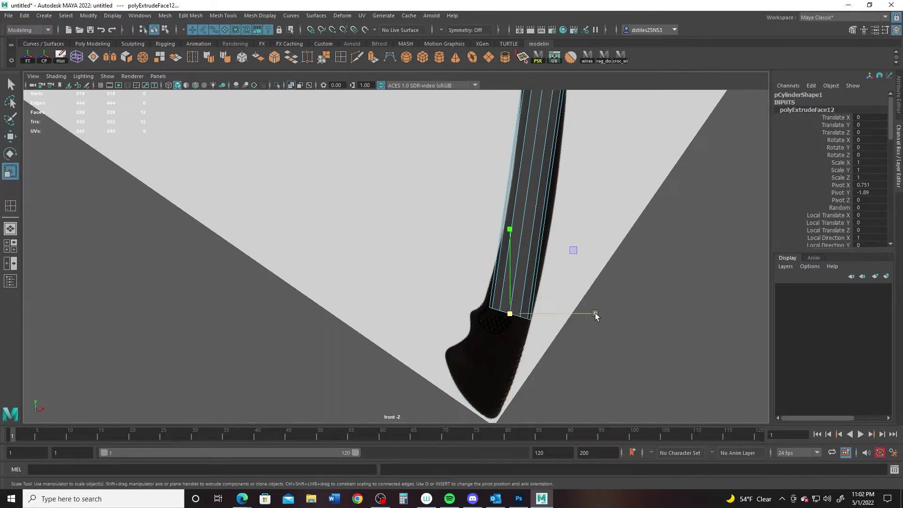
{"action": "left_click_drag", "start_coordinate": [595, 315], "coordinate": [610, 316]}
{"action": "key", "text": "w"}
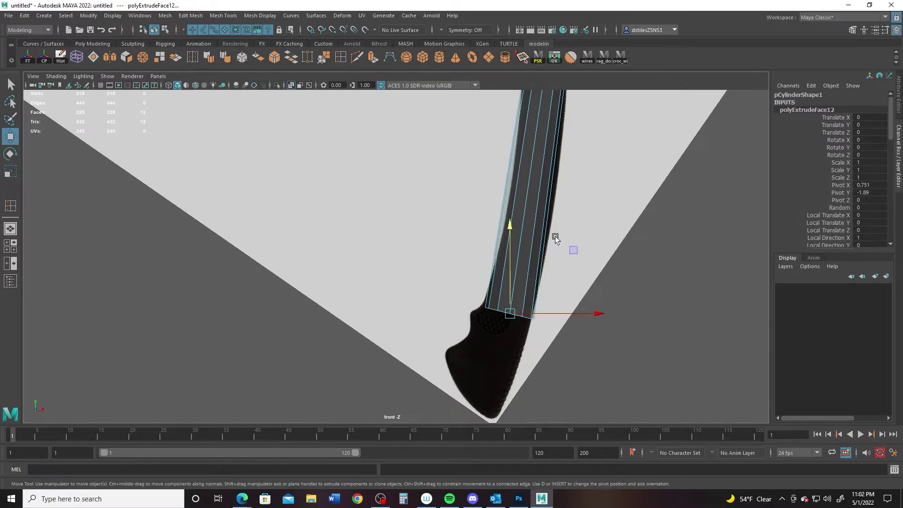
{"action": "key", "text": "e"}
{"action": "key", "text": "w"}
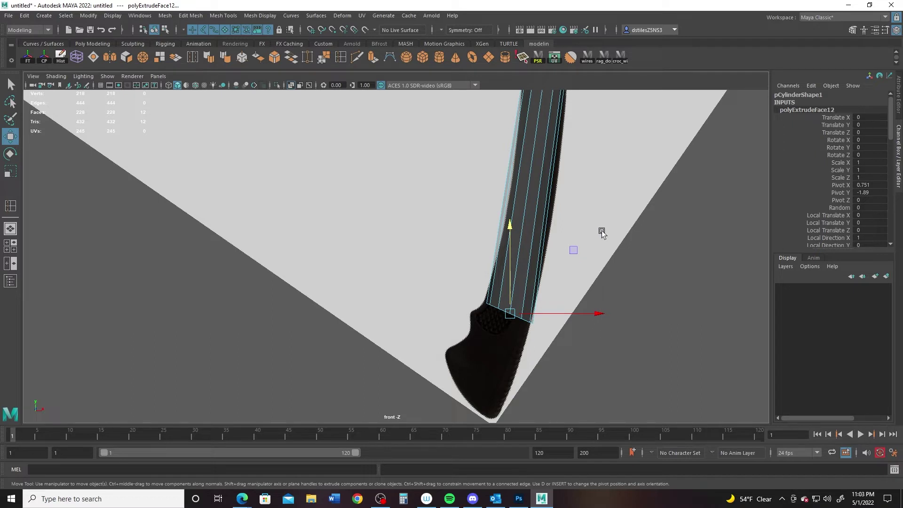
Step: Extrude the bottom faces in four segments along the pommel and rotate the end faces to follow its slanted tip
{"action": "middle_click_drag", "start_coordinate": [574, 252], "coordinate": [530, 329], "text": "shift"}
{"action": "key", "text": "e"}
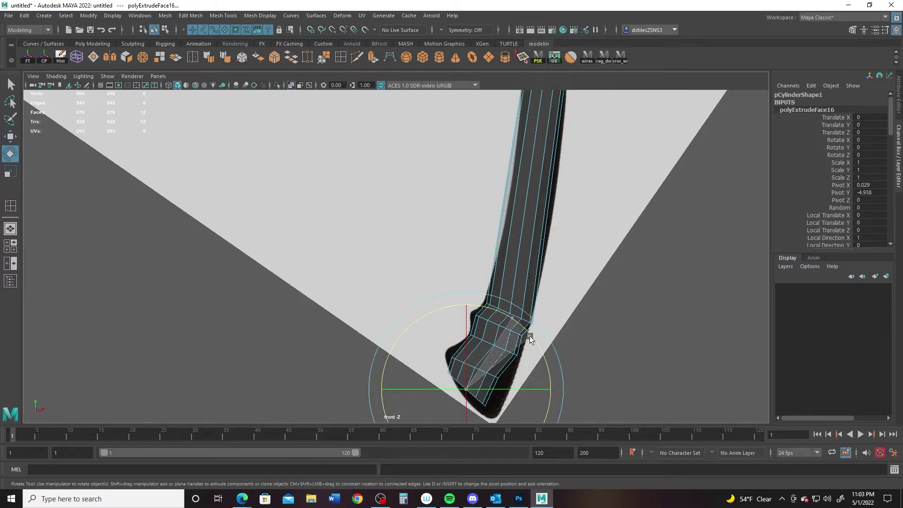
{"action": "left_click_drag", "start_coordinate": [530, 336], "coordinate": [538, 346]}
{"action": "key", "text": "w"}
Step: Insert an edge loop around the shaft a little above the blade-side notch
{"action": "middle_click_drag", "start_coordinate": [540, 230], "coordinate": [517, 386], "text": "alt"}
{"action": "middle_click_drag", "start_coordinate": [537, 148], "coordinate": [522, 366], "text": "alt"}
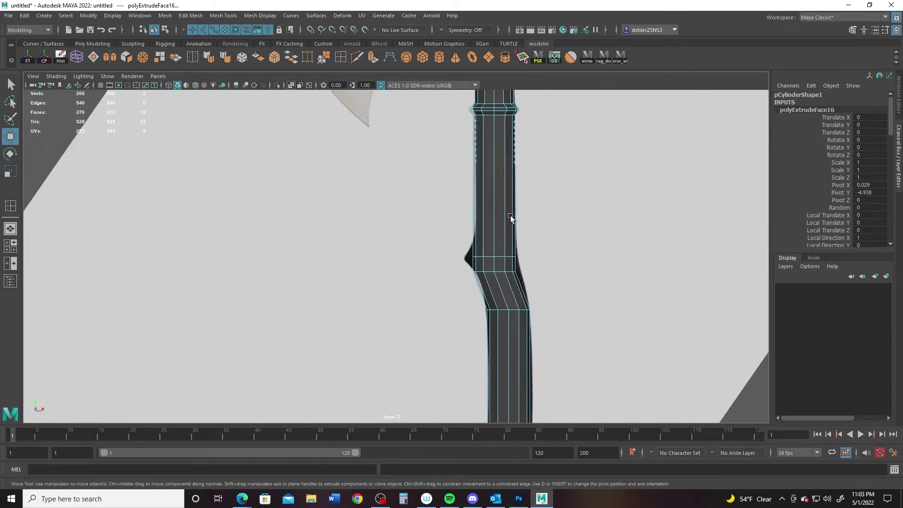
{"action": "middle_click_drag", "start_coordinate": [480, 203], "coordinate": [474, 267], "text": "alt"}
{"action": "right_click_drag", "start_coordinate": [474, 267], "coordinate": [538, 316], "text": "alt"}
{"action": "middle_click_drag", "start_coordinate": [538, 316], "coordinate": [505, 280], "text": "alt"}
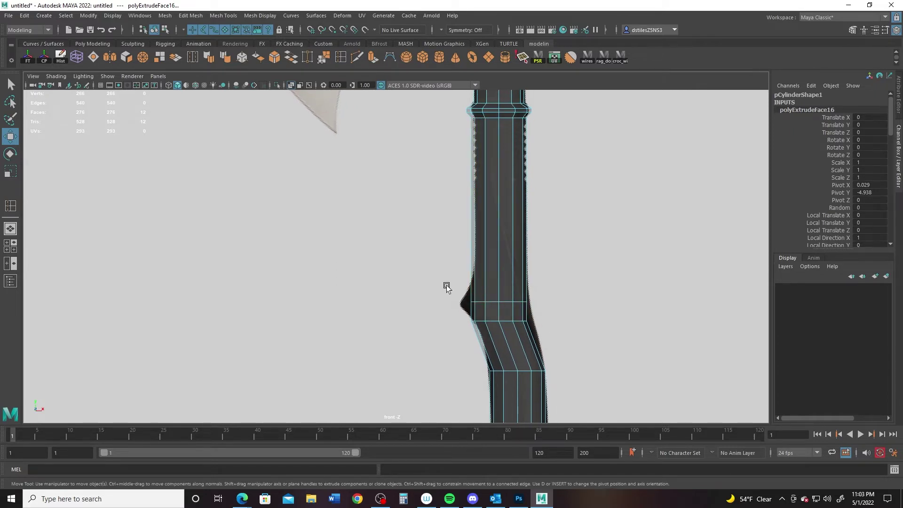
{"action": "left_click", "coordinate": [341, 57]}
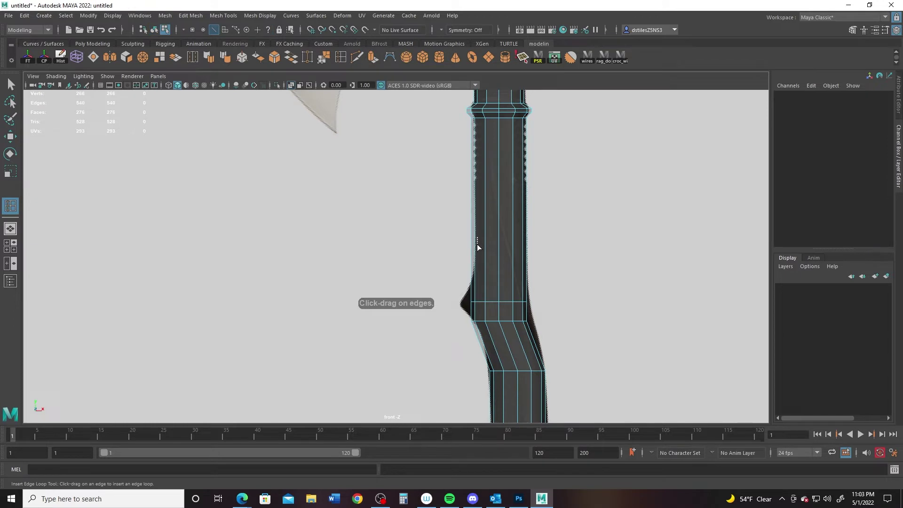
{"action": "left_click_drag", "start_coordinate": [478, 251], "coordinate": [477, 265]}
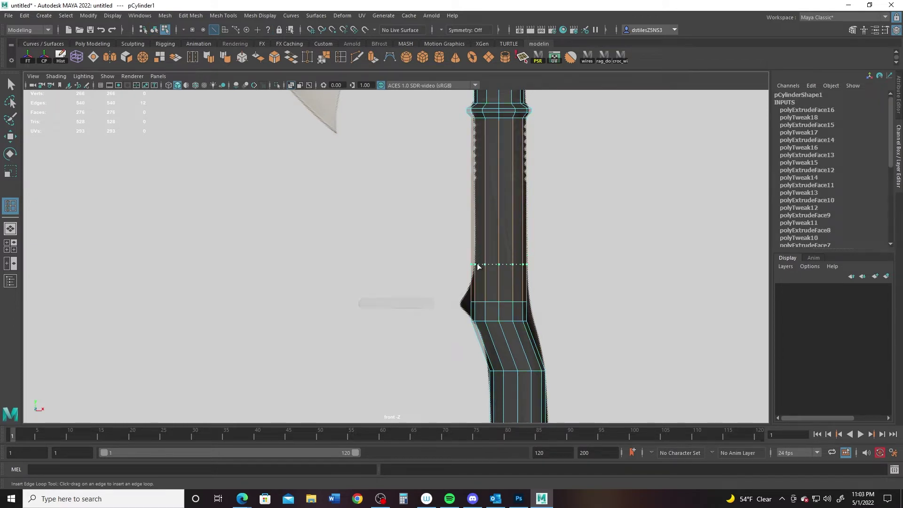
Step: Pull the blade-side vertices out to the notch's tip at about X 0.283, and lower the vertex row above them to about Y 0.338
{"action": "key", "text": "q"}
{"action": "right_click_drag", "start_coordinate": [487, 240], "coordinate": [416, 229]}
{"action": "left_click_drag", "start_coordinate": [456, 286], "coordinate": [482, 309]}
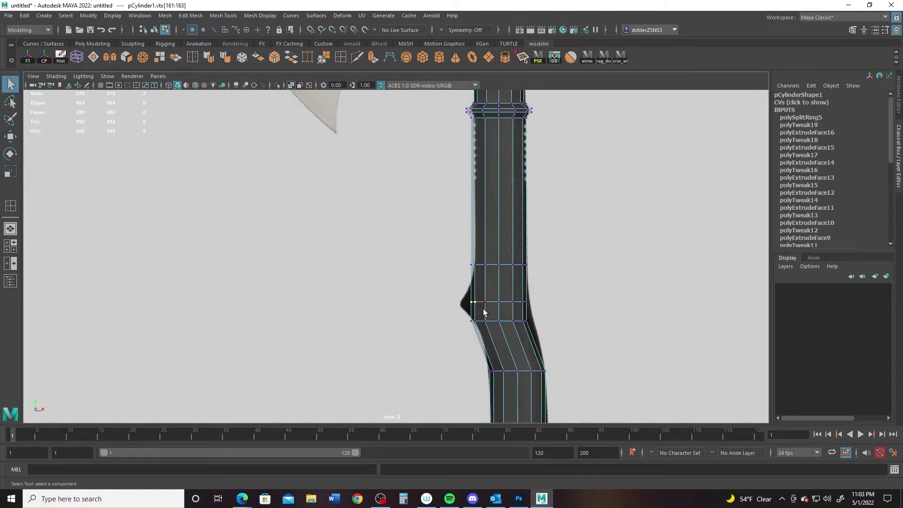
{"action": "key", "text": "w"}
{"action": "left_click_drag", "start_coordinate": [547, 304], "coordinate": [533, 302]}
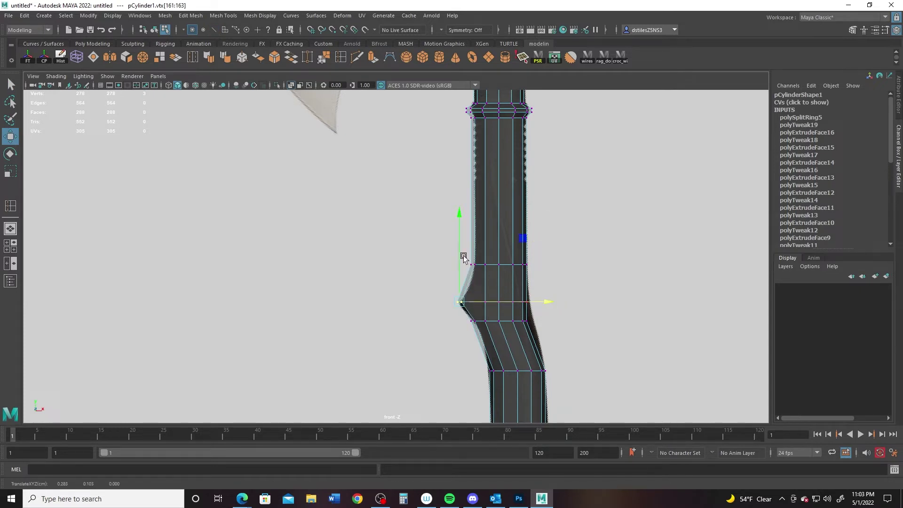
{"action": "left_click_drag", "start_coordinate": [457, 259], "coordinate": [584, 279]}
{"action": "left_click_drag", "start_coordinate": [501, 171], "coordinate": [501, 178]}
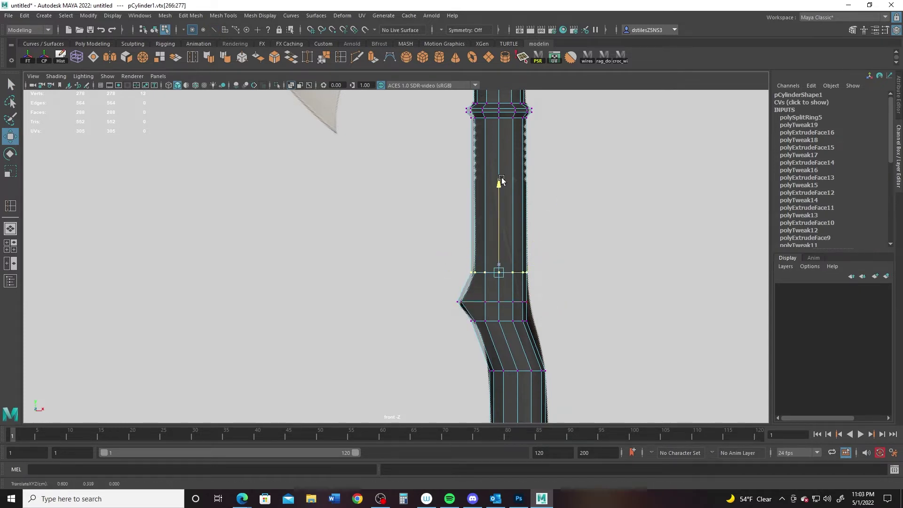
Step: Insert an edge loop between the notch tip and the row above, then scale it and shift it along X to about 0.582
{"action": "left_click", "coordinate": [341, 57]}
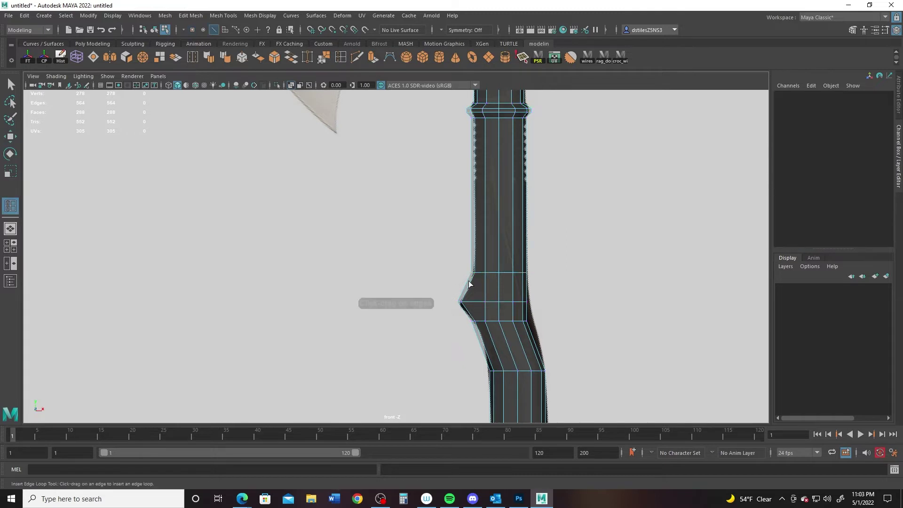
{"action": "left_click_drag", "start_coordinate": [468, 285], "coordinate": [470, 291]}
{"action": "key", "text": "w"}
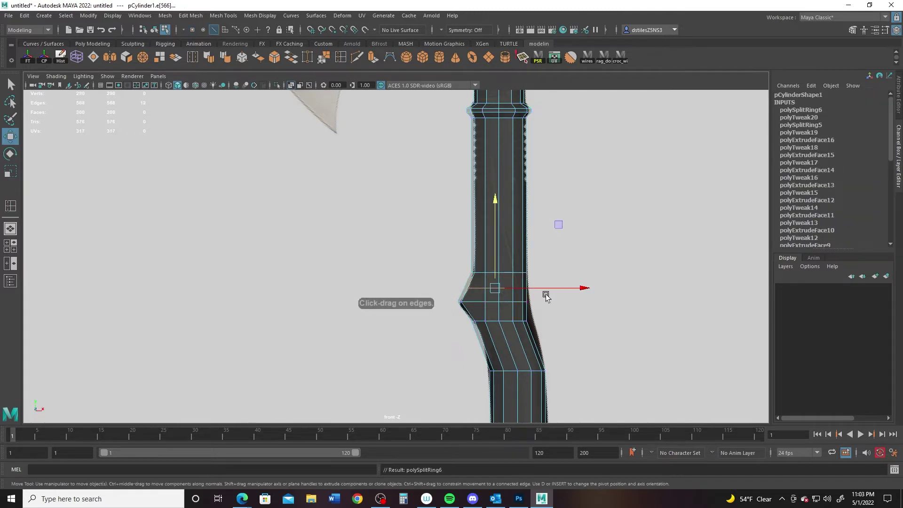
{"action": "key", "text": "r"}
{"action": "key", "text": "w"}
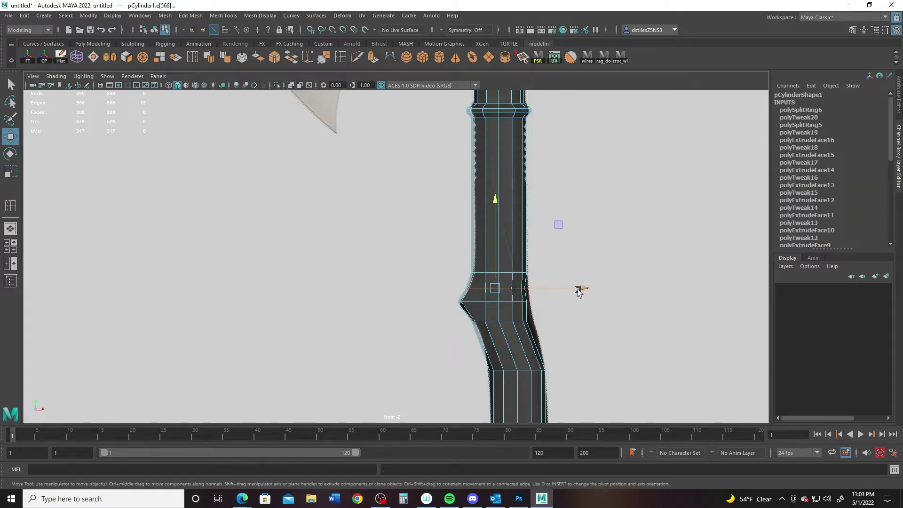
{"action": "left_click_drag", "start_coordinate": [580, 290], "coordinate": [582, 291]}
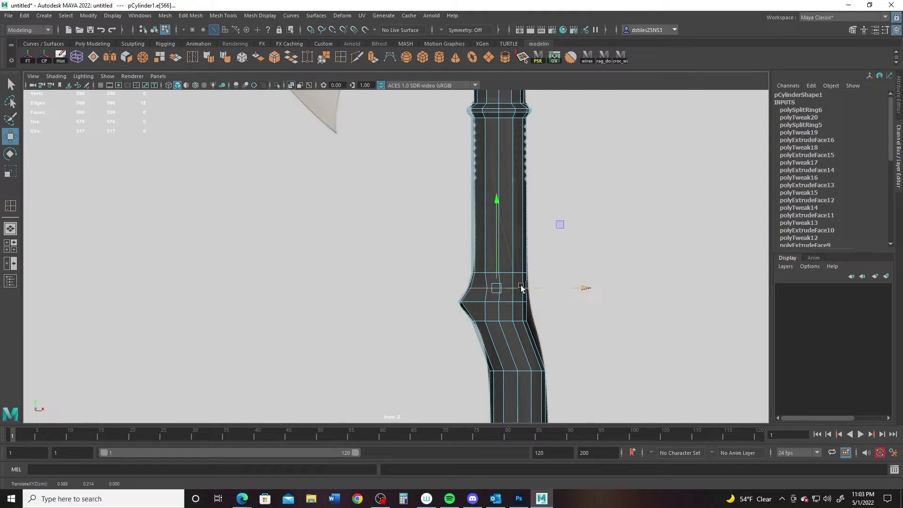
Step: Move the vertex row below the notch to about X 0.629, and its back-side vertices outward to about X 0.815
{"action": "right_click_drag", "start_coordinate": [497, 300], "coordinate": [650, 339], "text": "alt"}
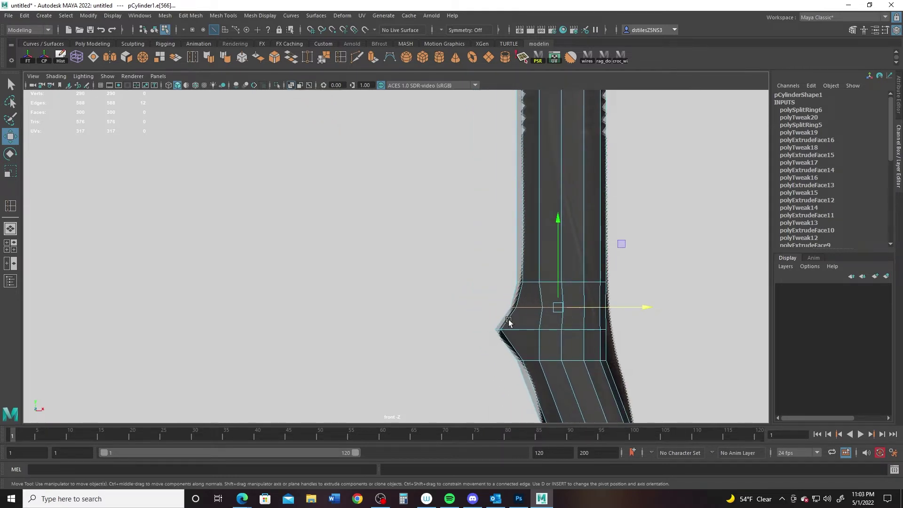
{"action": "middle_click_drag", "start_coordinate": [509, 318], "coordinate": [486, 228], "text": "alt"}
{"action": "right_click_drag", "start_coordinate": [485, 228], "coordinate": [553, 289], "text": "alt"}
{"action": "middle_click_drag", "start_coordinate": [573, 293], "coordinate": [516, 284], "text": "alt"}
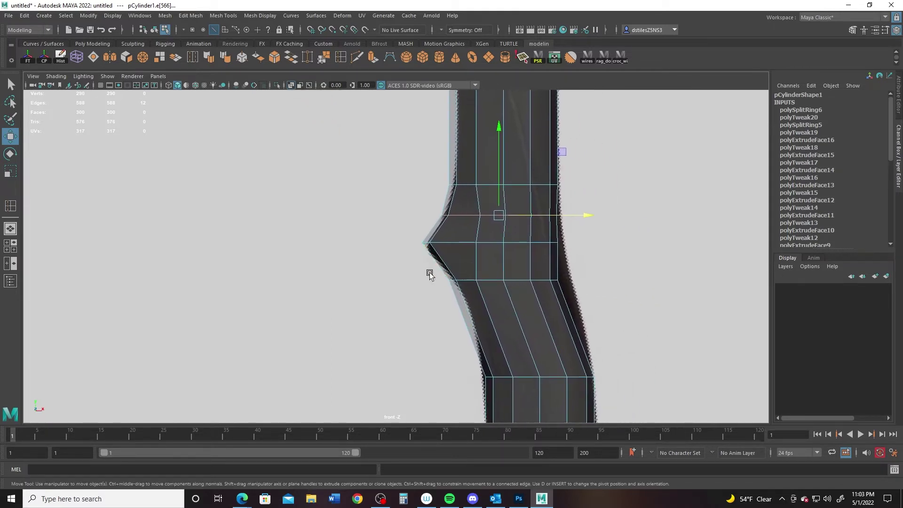
{"action": "left_click_drag", "start_coordinate": [430, 273], "coordinate": [592, 285]}
{"action": "right_click_drag", "start_coordinate": [552, 299], "coordinate": [399, 270]}
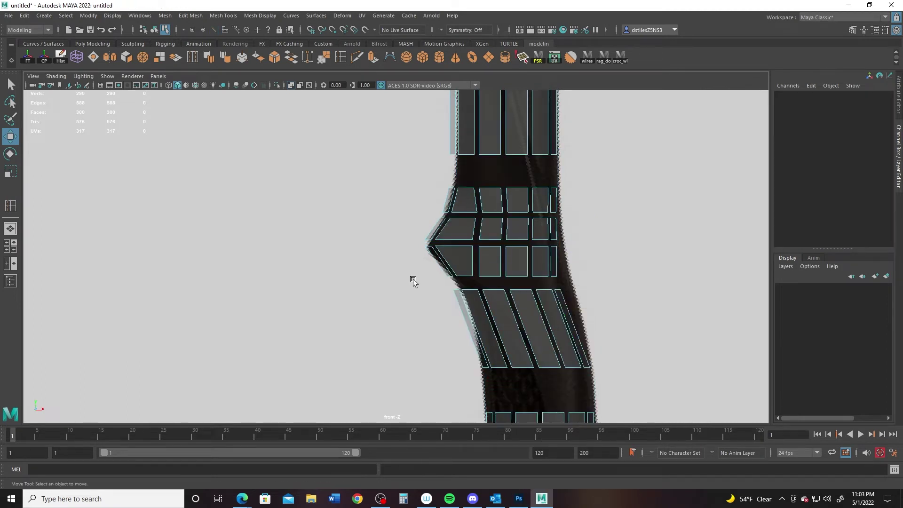
{"action": "right_click_drag", "start_coordinate": [557, 273], "coordinate": [282, 211]}
{"action": "left_click_drag", "start_coordinate": [416, 265], "coordinate": [600, 280]}
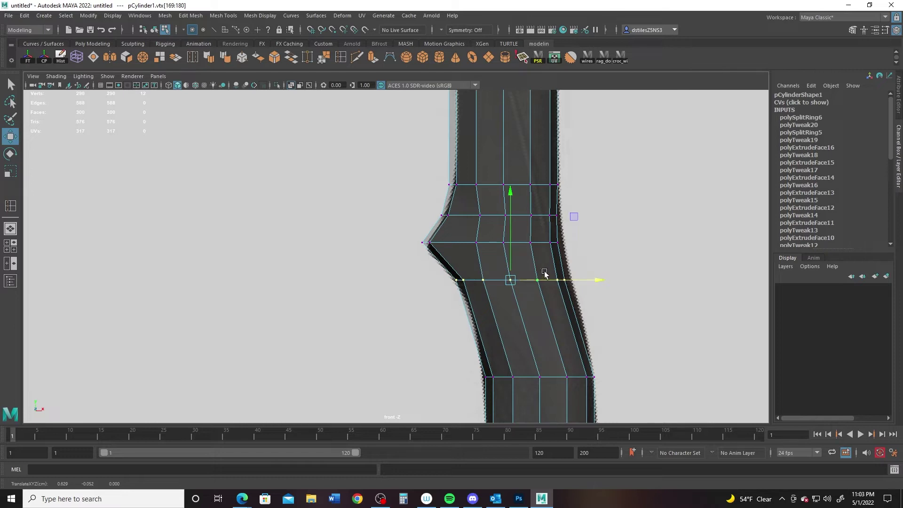
{"action": "left_click_drag", "start_coordinate": [527, 267], "coordinate": [637, 281]}
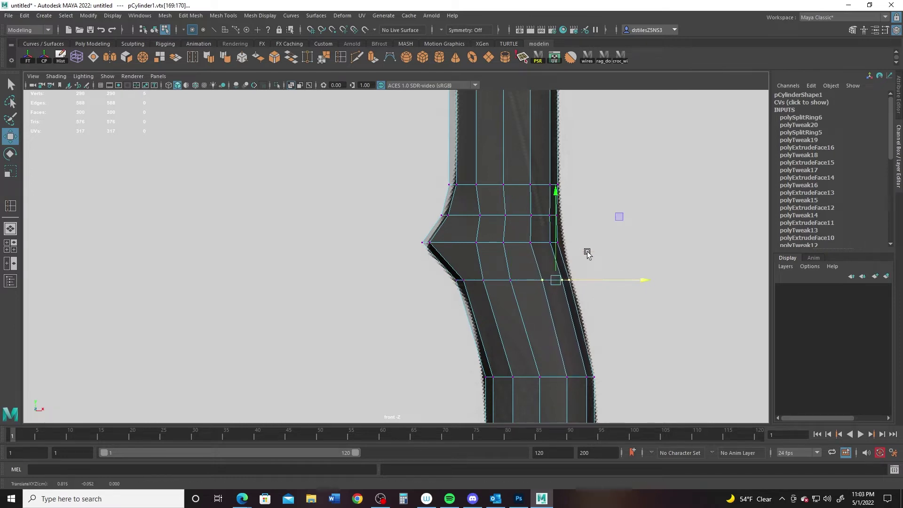
Step: Move the back-side vertices at and above the notch out to the reference outline, and lower the notch-tip row slightly
{"action": "left_click_drag", "start_coordinate": [535, 211], "coordinate": [569, 249]}
{"action": "left_click_drag", "start_coordinate": [637, 231], "coordinate": [643, 233]}
{"action": "left_click_drag", "start_coordinate": [537, 233], "coordinate": [582, 263]}
{"action": "left_click_drag", "start_coordinate": [648, 244], "coordinate": [650, 245]}
{"action": "middle_click_drag", "start_coordinate": [530, 343], "coordinate": [525, 383], "text": "alt"}
{"action": "right_click_drag", "start_coordinate": [522, 382], "coordinate": [528, 380], "text": "alt"}
{"action": "left_click_drag", "start_coordinate": [401, 275], "coordinate": [630, 297]}
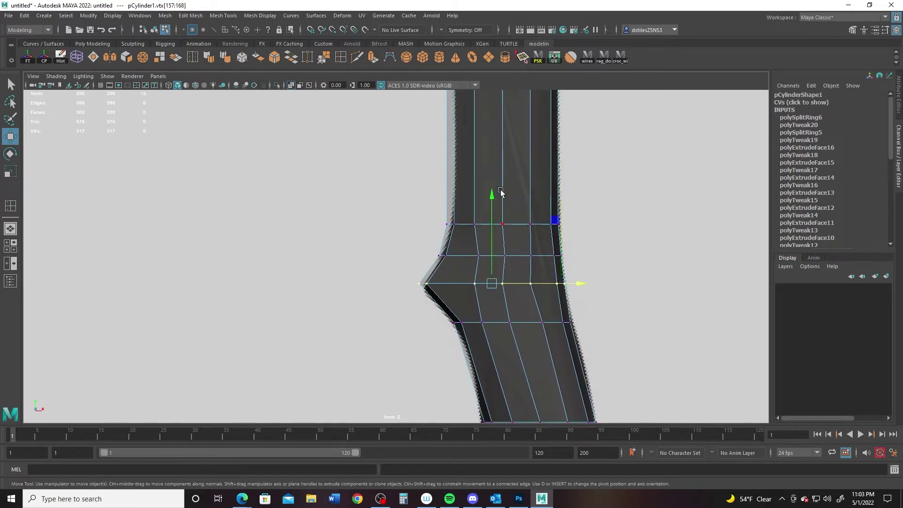
{"action": "left_click_drag", "start_coordinate": [490, 194], "coordinate": [490, 199]}
Step: Show the handle in smooth preview and insert supporting edge loops just below and just above the notch tip
{"action": "right_click_drag", "start_coordinate": [473, 294], "coordinate": [615, 98]}
{"action": "key", "text": "3"}
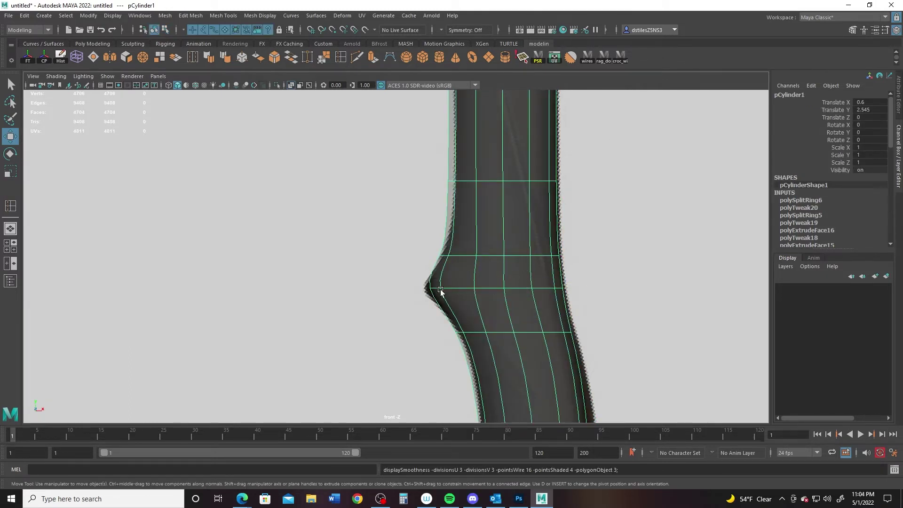
{"action": "left_click", "coordinate": [334, 58]}
{"action": "left_click", "coordinate": [435, 299]}
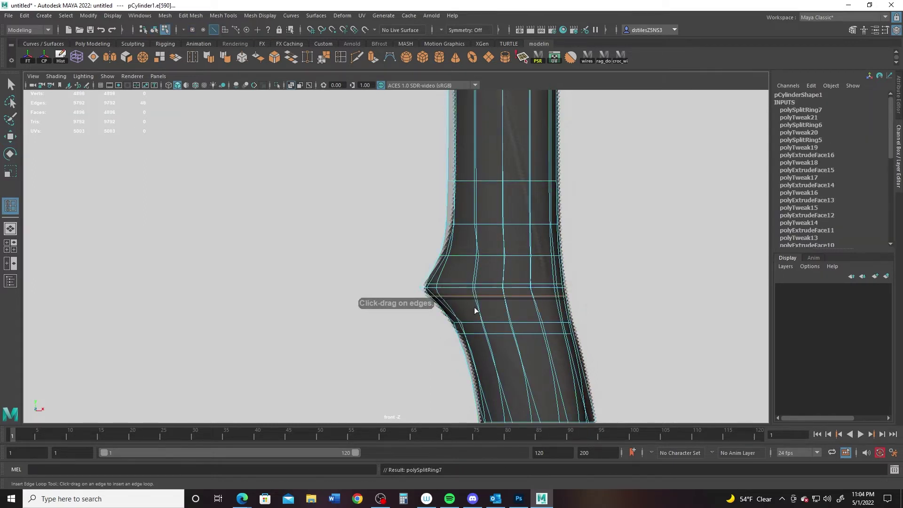
{"action": "left_click", "coordinate": [437, 275]}
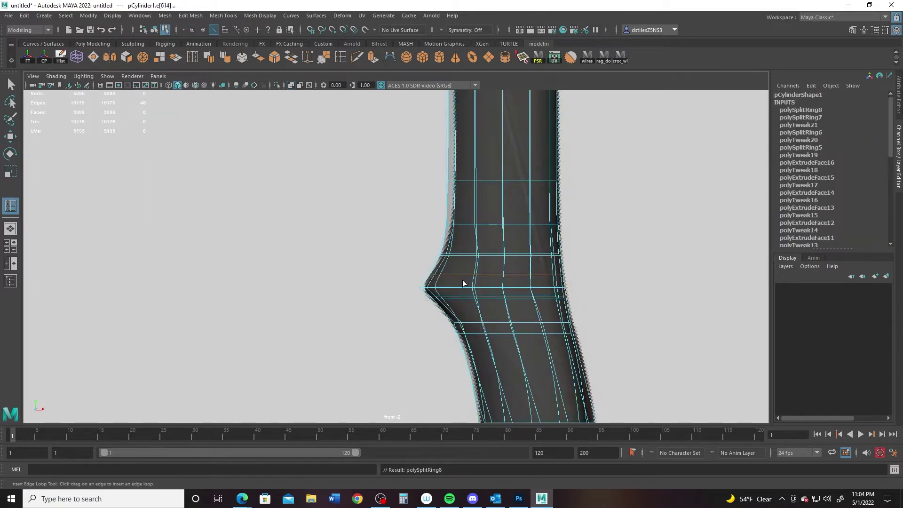
{"action": "key", "text": "q"}
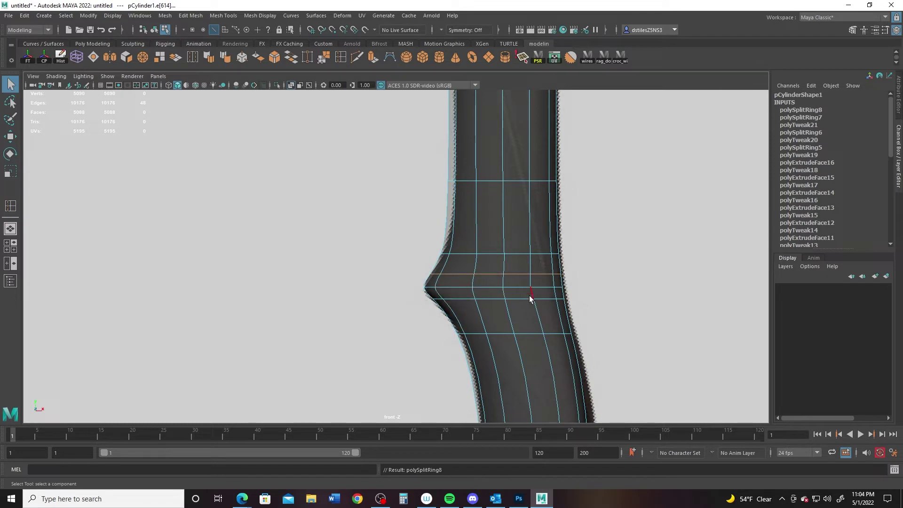
Step: Widen the two vertex rows along the bend below the notch and shift them toward the back to about X 0.697
{"action": "middle_click_drag", "start_coordinate": [486, 312], "coordinate": [477, 241], "text": "alt"}
{"action": "right_click", "coordinate": [475, 227]}
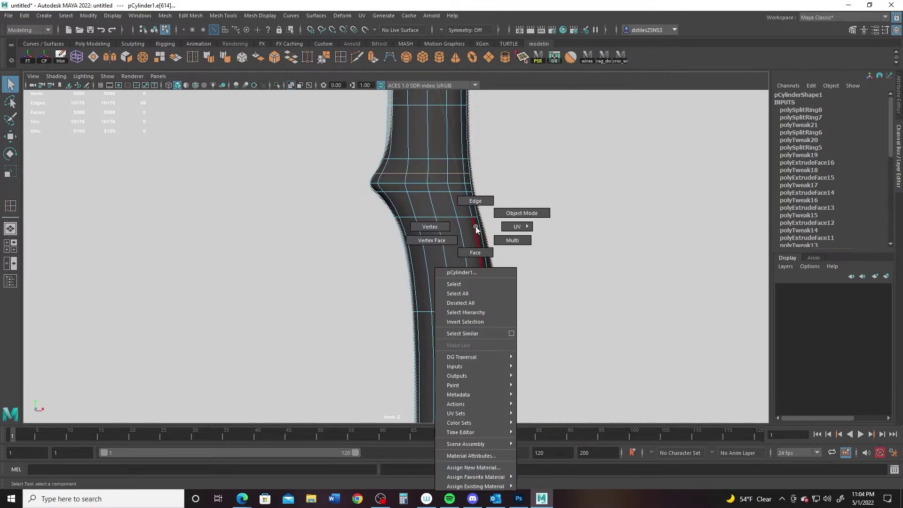
{"action": "left_click", "coordinate": [429, 227]}
{"action": "left_click_drag", "start_coordinate": [469, 207], "coordinate": [512, 321]}
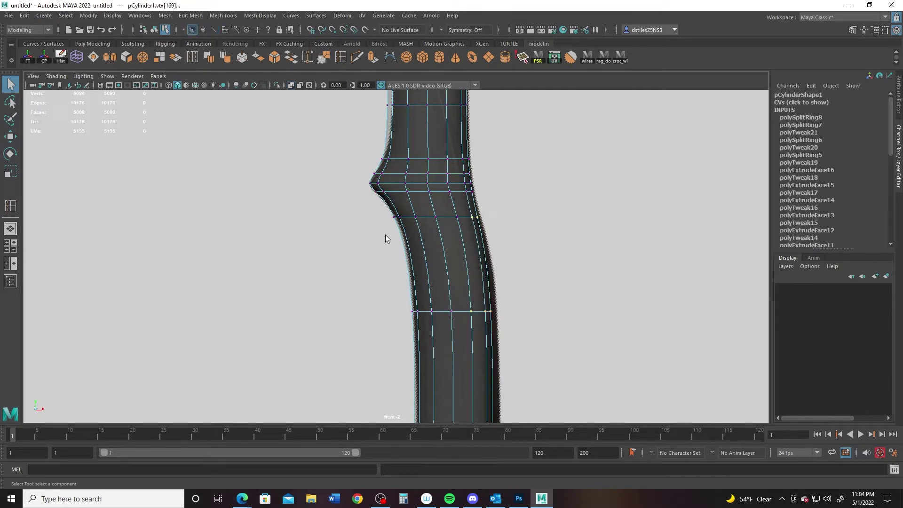
{"action": "key", "text": "r"}
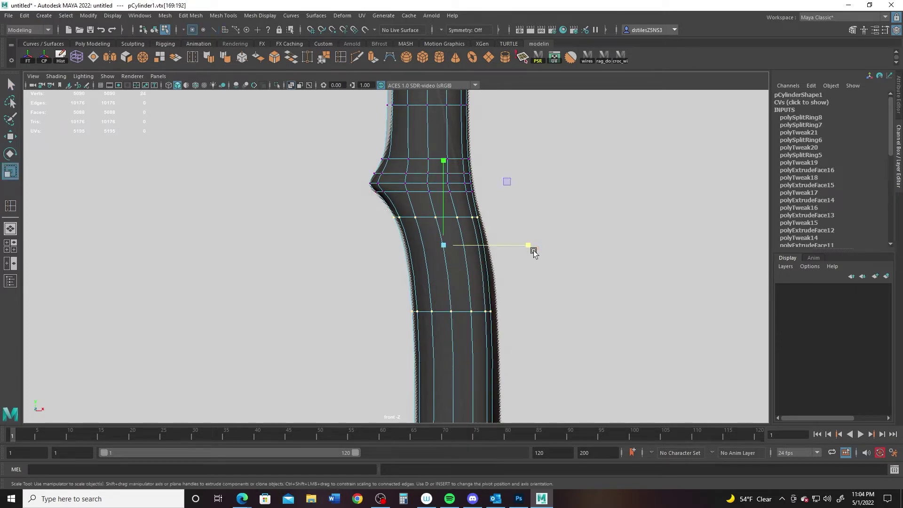
{"action": "left_click_drag", "start_coordinate": [528, 246], "coordinate": [531, 246]}
{"action": "key", "text": "w"}
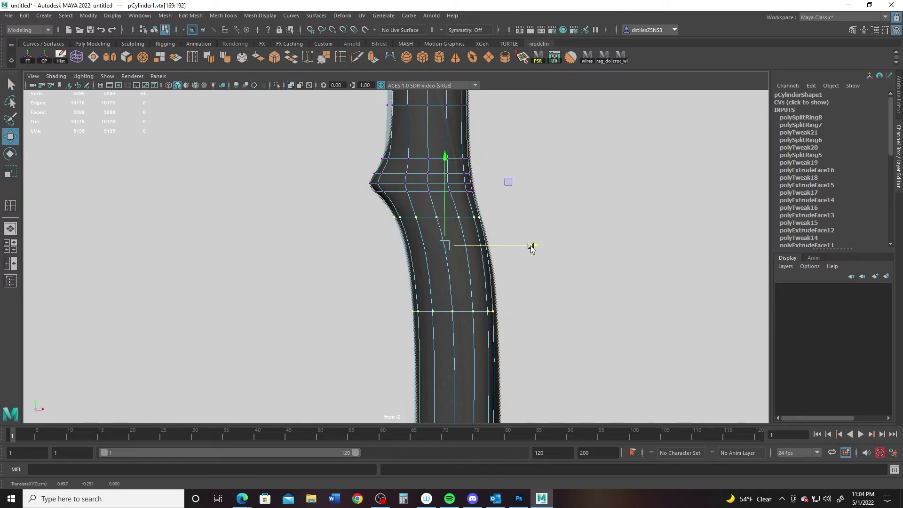
Step: Shift the vertex row at the middle of the curved grip toward the back and scale it to fit the reference outline
{"action": "middle_click_drag", "start_coordinate": [457, 328], "coordinate": [451, 159], "text": "alt"}
{"action": "scroll", "coordinate": [450, 159], "scroll_direction": "down", "scroll_amount": 2}
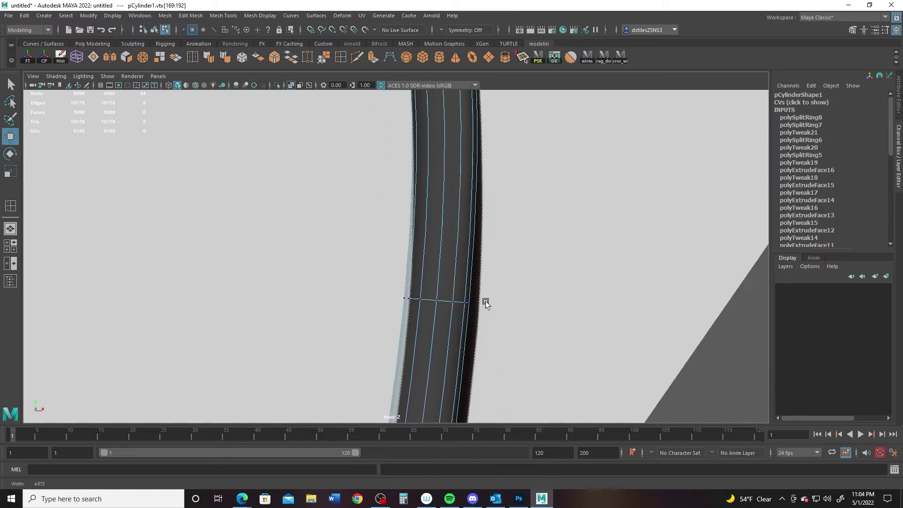
{"action": "left_click_drag", "start_coordinate": [382, 276], "coordinate": [504, 342]}
{"action": "left_click_drag", "start_coordinate": [531, 276], "coordinate": [549, 277]}
{"action": "key", "text": "r"}
{"action": "key", "text": "w"}
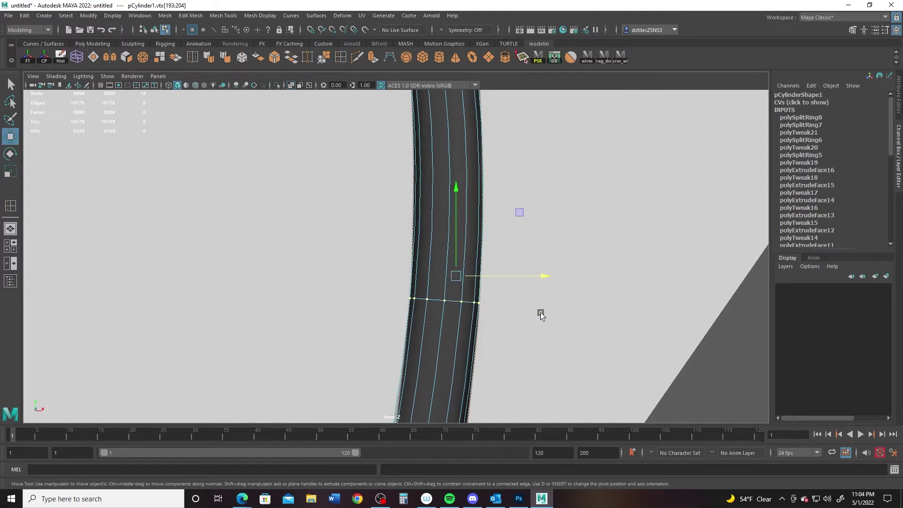
Step: Scale the vertex row just above the pommel and move it toward the back to about X 0.408 to fit the reference outline
{"action": "scroll", "coordinate": [572, 363], "scroll_direction": "down", "scroll_amount": 5}
{"action": "scroll", "coordinate": [531, 346], "scroll_direction": "up", "scroll_amount": 3}
{"action": "middle_click_drag", "start_coordinate": [499, 335], "coordinate": [549, 291], "text": "alt"}
{"action": "middle_click_drag", "start_coordinate": [504, 311], "coordinate": [505, 397], "text": "alt"}
{"action": "middle_click_drag", "start_coordinate": [499, 238], "coordinate": [500, 246], "text": "alt"}
{"action": "middle_click_drag", "start_coordinate": [457, 305], "coordinate": [466, 193], "text": "alt"}
{"action": "middle_click_drag", "start_coordinate": [462, 285], "coordinate": [464, 200], "text": "alt"}
{"action": "scroll", "coordinate": [477, 273], "scroll_direction": "up", "scroll_amount": 3}
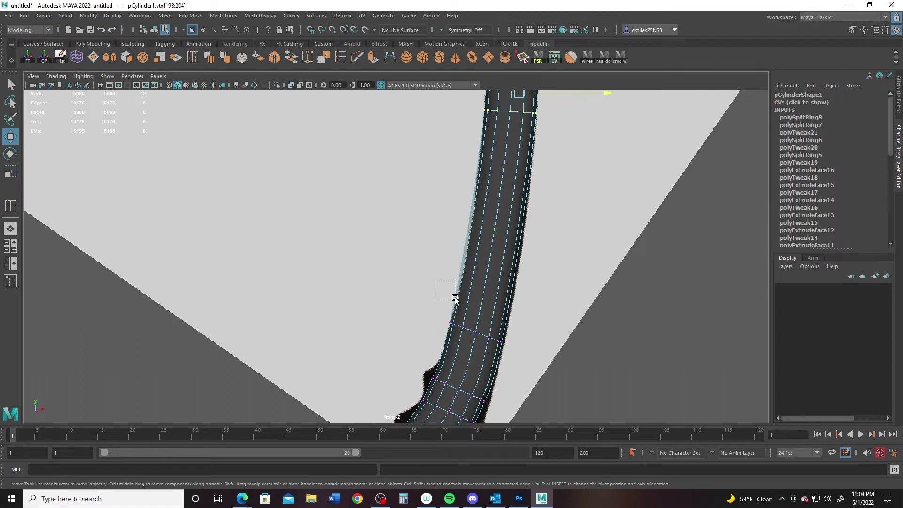
{"action": "left_click_drag", "start_coordinate": [521, 352], "coordinate": [556, 373]}
{"action": "key", "text": "r"}
{"action": "key", "text": "w"}
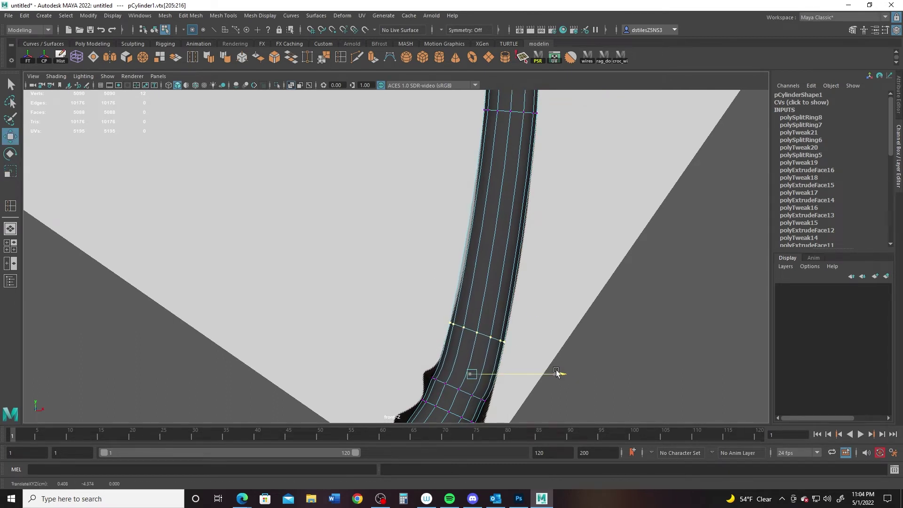
Step: Try to widen the vertex row at the small ridge above the pommel along X
{"action": "middle_click_drag", "start_coordinate": [506, 366], "coordinate": [564, 217], "text": "alt"}
{"action": "right_click_drag", "start_coordinate": [565, 268], "coordinate": [576, 309], "text": "alt"}
{"action": "middle_click_drag", "start_coordinate": [577, 256], "coordinate": [558, 308], "text": "alt"}
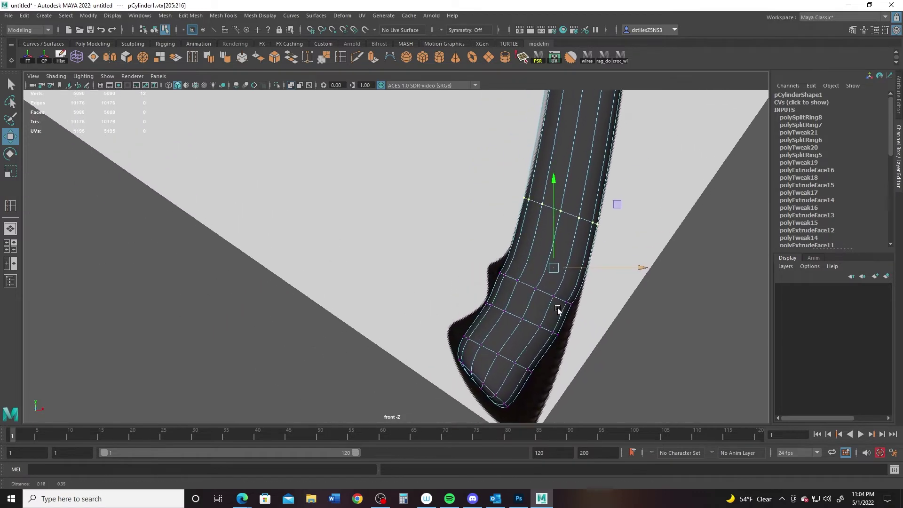
{"action": "right_click_drag", "start_coordinate": [556, 309], "coordinate": [551, 340], "text": "alt"}
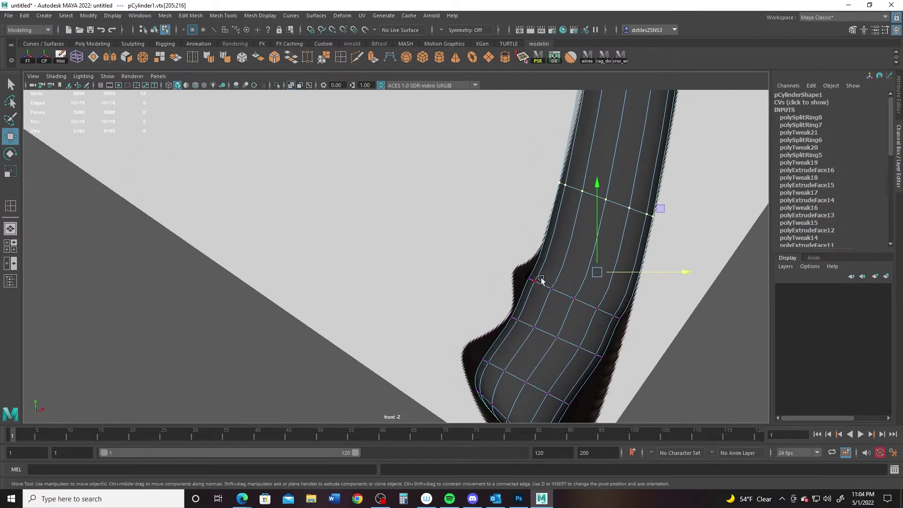
{"action": "left_click_drag", "start_coordinate": [515, 267], "coordinate": [665, 298]}
{"action": "key", "text": "r"}
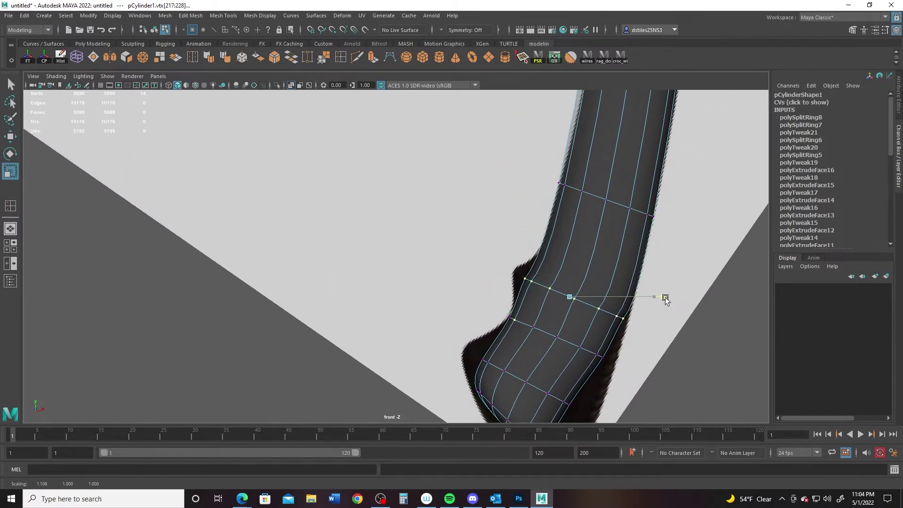
{"action": "key", "text": "e"}
{"action": "key", "text": "ctrl+z"}
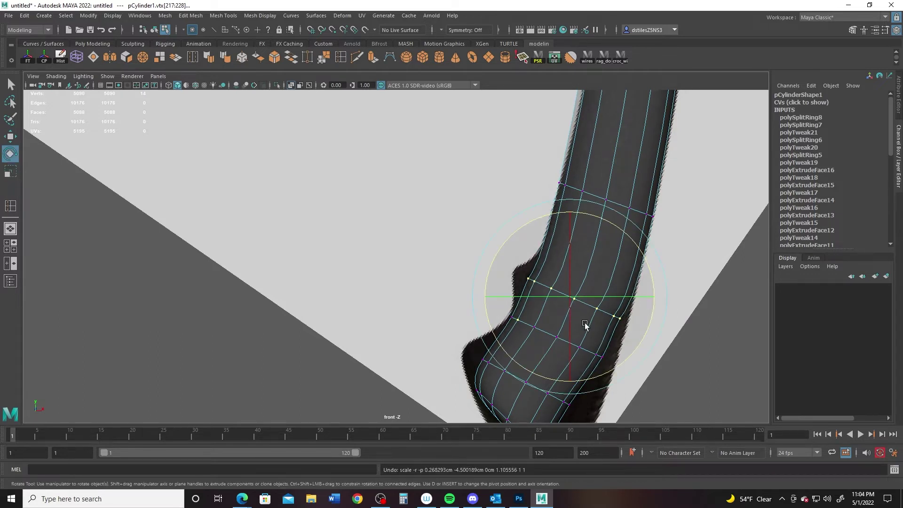
{"action": "key", "text": "ctrl+z"}
{"action": "key", "text": "q"}
Step: Widen the vertex row at the ridge above the pommel along X and tilt it slightly clockwise to follow the reference
{"action": "left_click_drag", "start_coordinate": [503, 258], "coordinate": [570, 307]}
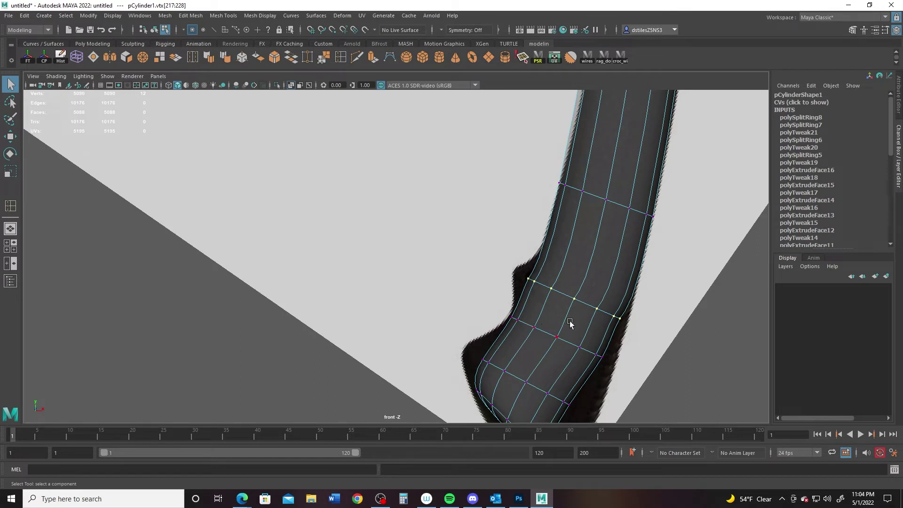
{"action": "key", "text": "e"}
{"action": "key", "text": "r"}
{"action": "left_click_drag", "start_coordinate": [655, 295], "coordinate": [662, 296]}
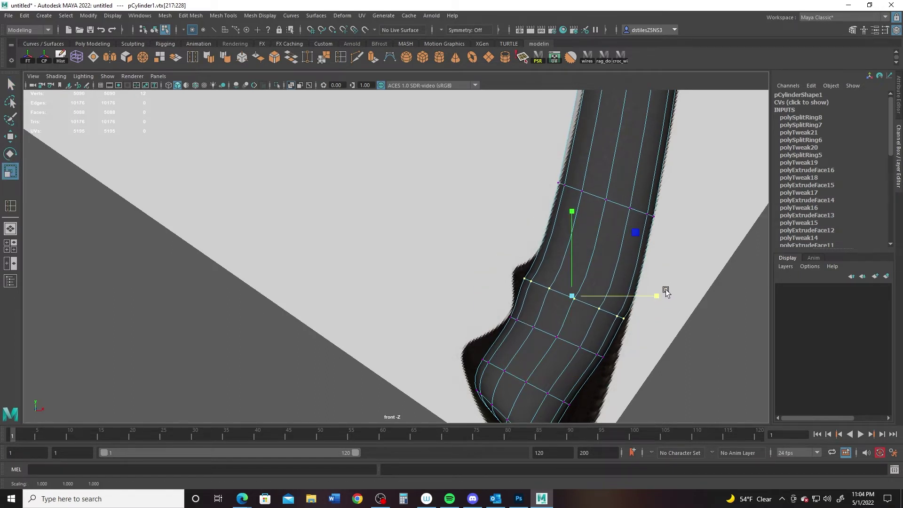
{"action": "key", "text": "e"}
{"action": "left_click_drag", "start_coordinate": [644, 257], "coordinate": [647, 264]}
{"action": "key", "text": "r"}
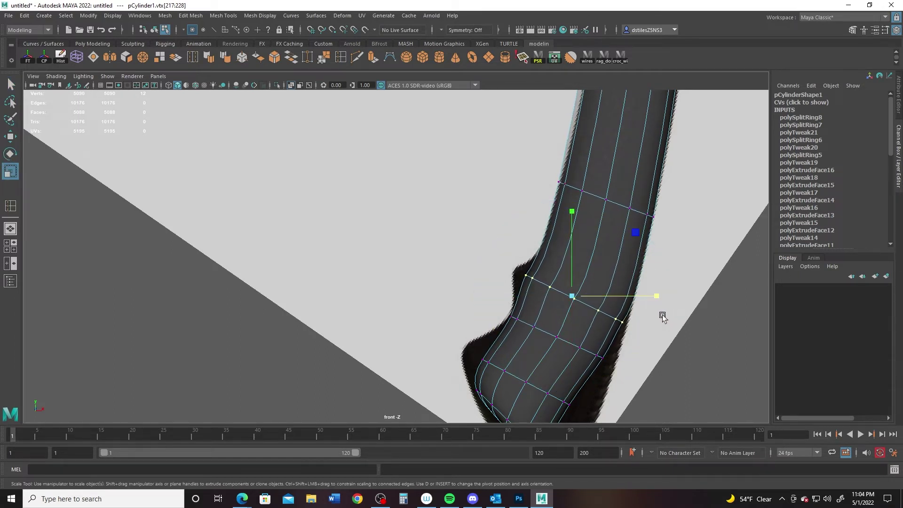
{"action": "left_click_drag", "start_coordinate": [652, 295], "coordinate": [655, 295]}
{"action": "key", "text": "q"}
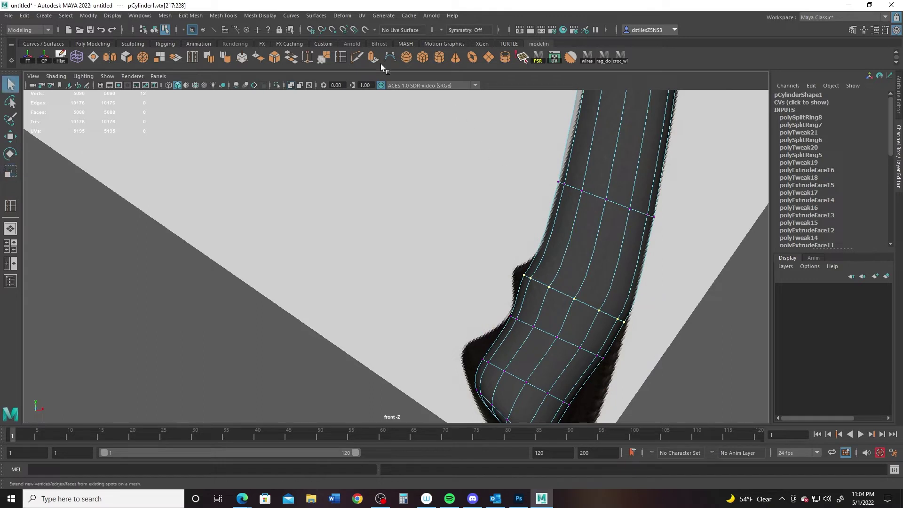
Step: Add offset edge loops close above and below the edge loop at the ridge over the pommel
{"action": "left_click", "coordinate": [196, 55]}
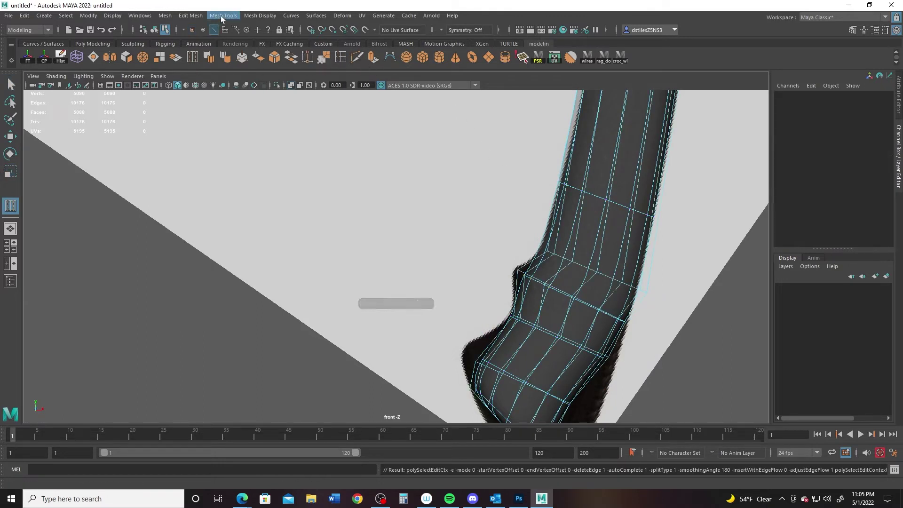
{"action": "left_click_drag", "start_coordinate": [566, 292], "coordinate": [548, 289]}
{"action": "key", "text": "q"}
{"action": "left_click", "coordinate": [576, 310]}
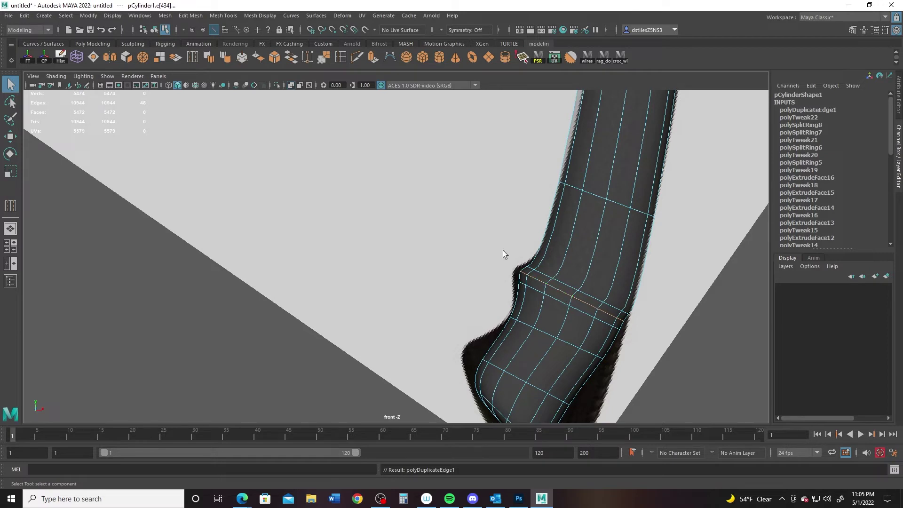
Step: Pull the front vertices of the three ridge loops out to the reference bump and adjust the middle loop's back vertices
{"action": "key", "text": "w"}
{"action": "right_click_drag", "start_coordinate": [528, 240], "coordinate": [422, 237]}
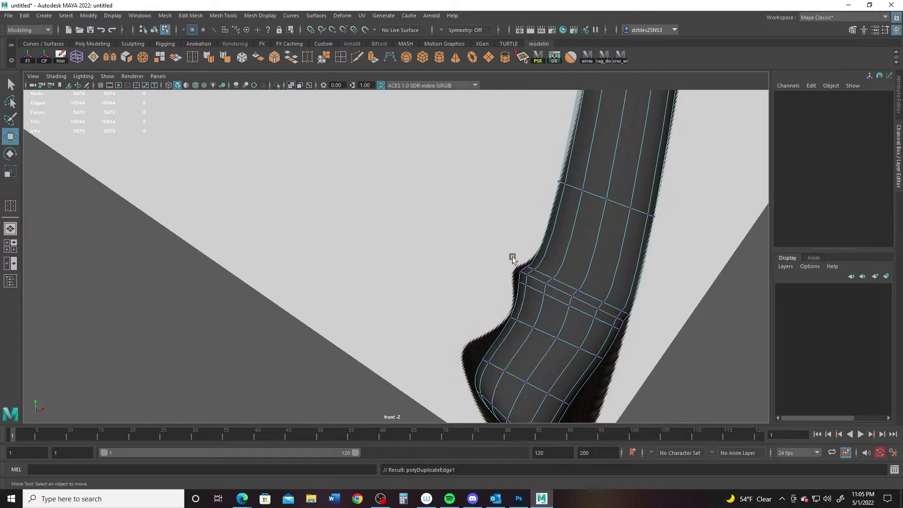
{"action": "left_click_drag", "start_coordinate": [491, 250], "coordinate": [536, 292]}
{"action": "middle_click_drag", "start_coordinate": [585, 207], "coordinate": [581, 210]}
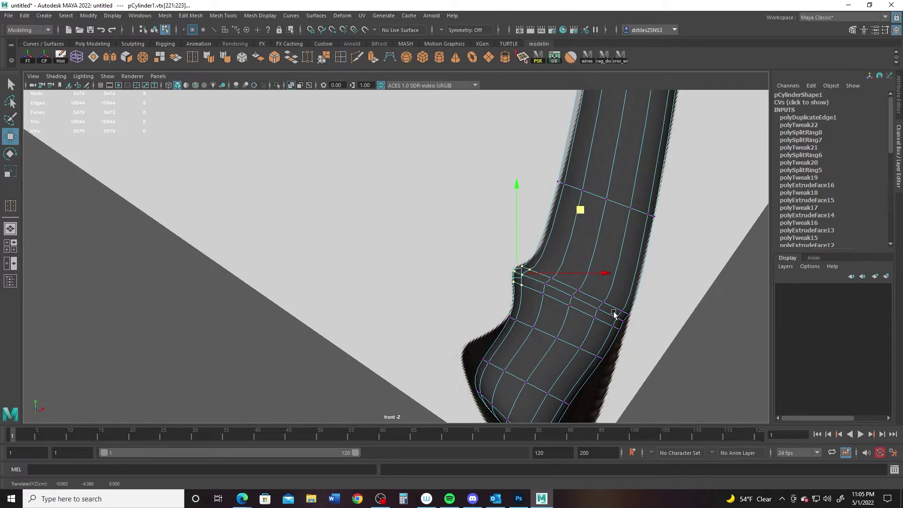
{"action": "left_click_drag", "start_coordinate": [615, 314], "coordinate": [647, 342]}
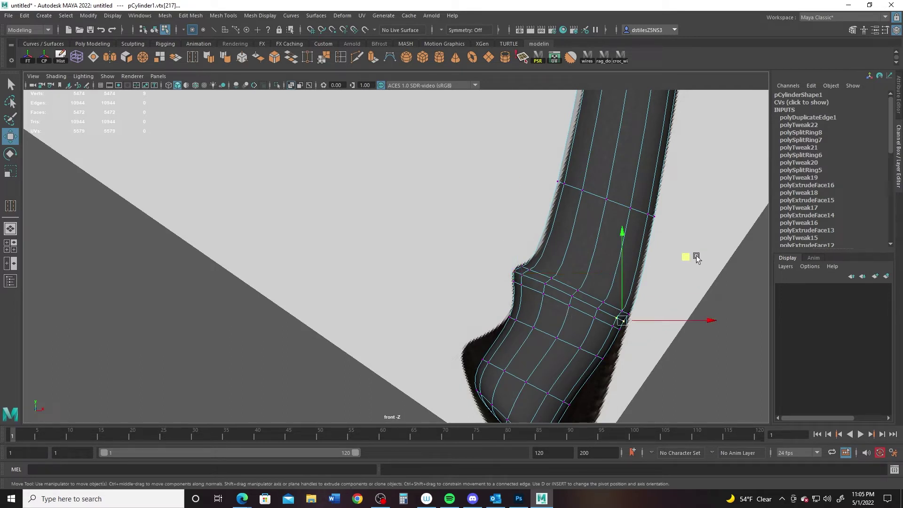
{"action": "middle_click_drag", "start_coordinate": [695, 258], "coordinate": [687, 259]}
Step: Widen the vertex row at the bottom end of the pommel and rotate it clockwise to match the slanted reference base
{"action": "middle_click_drag", "start_coordinate": [585, 353], "coordinate": [598, 284], "text": "alt"}
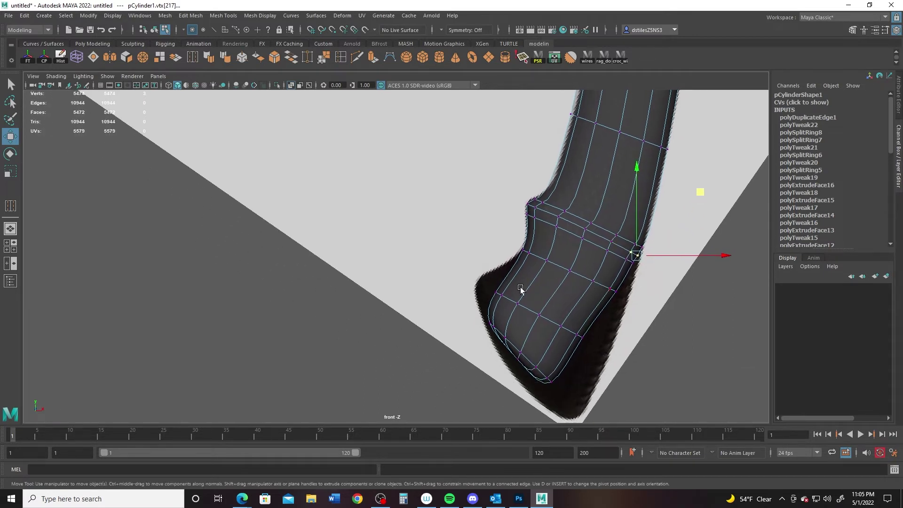
{"action": "right_click_drag", "start_coordinate": [519, 291], "coordinate": [521, 293], "text": "alt"}
{"action": "left_click_drag", "start_coordinate": [507, 353], "coordinate": [560, 412]}
{"action": "key", "text": "r"}
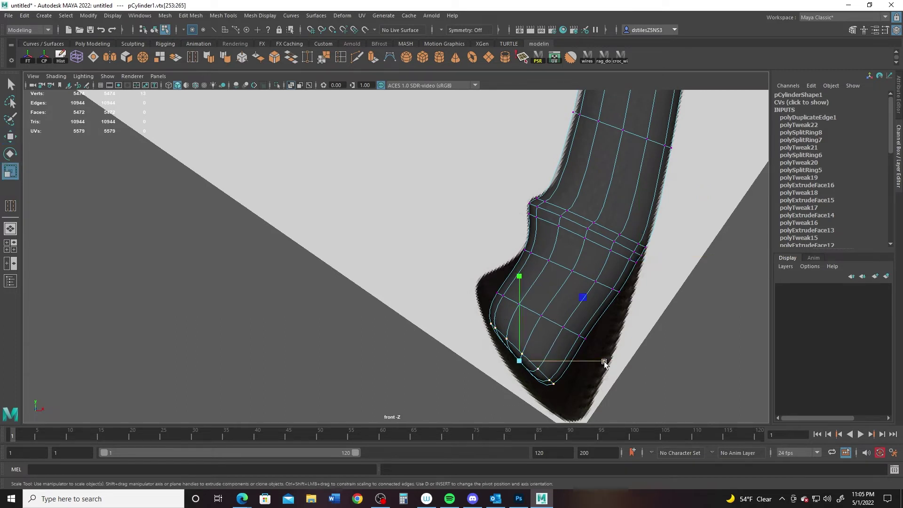
{"action": "left_click_drag", "start_coordinate": [604, 361], "coordinate": [656, 363]}
{"action": "key", "text": "e"}
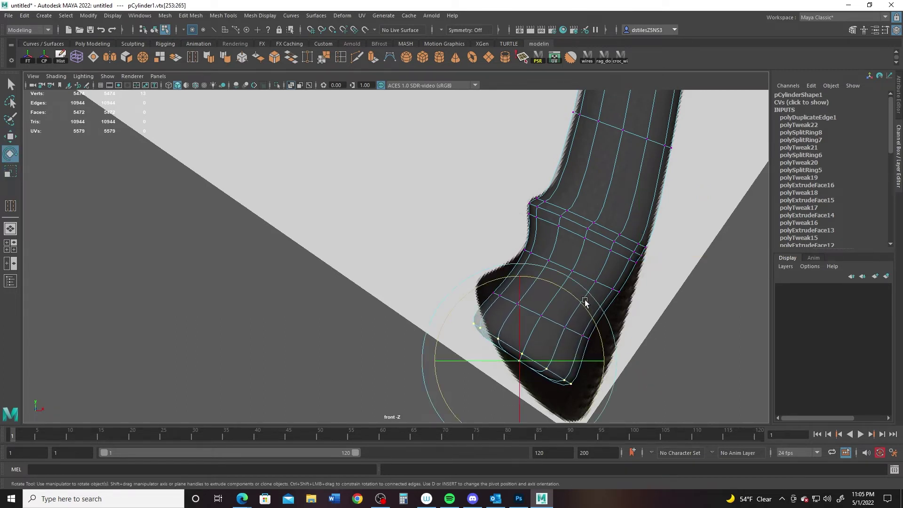
{"action": "left_click_drag", "start_coordinate": [585, 302], "coordinate": [597, 321]}
{"action": "key", "text": "r"}
{"action": "left_click_drag", "start_coordinate": [604, 361], "coordinate": [652, 366]}
{"action": "key", "text": "e"}
{"action": "left_click_drag", "start_coordinate": [590, 313], "coordinate": [606, 335]}
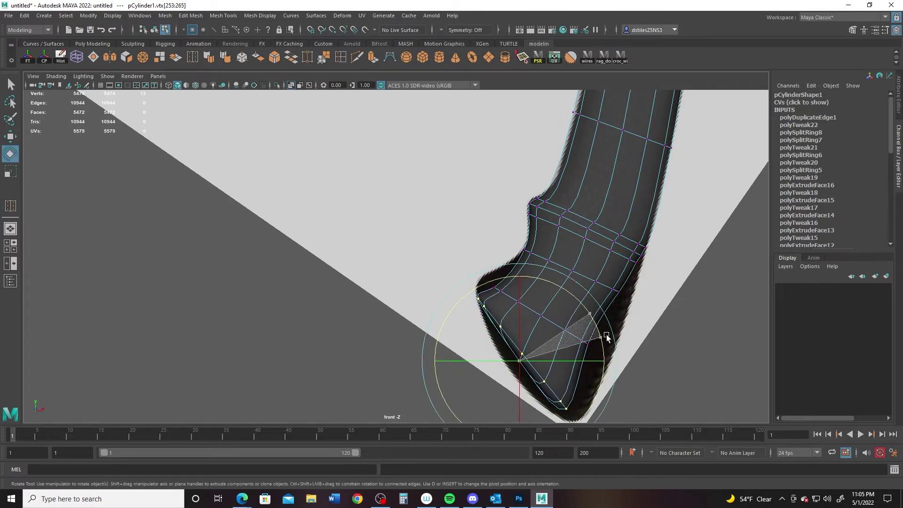
{"action": "key", "text": "q"}
Step: Move the vertex row just below the ridge to about X 0.225, Y -4.712 to fit the reference
{"action": "middle_click_drag", "start_coordinate": [581, 268], "coordinate": [575, 338], "text": "alt"}
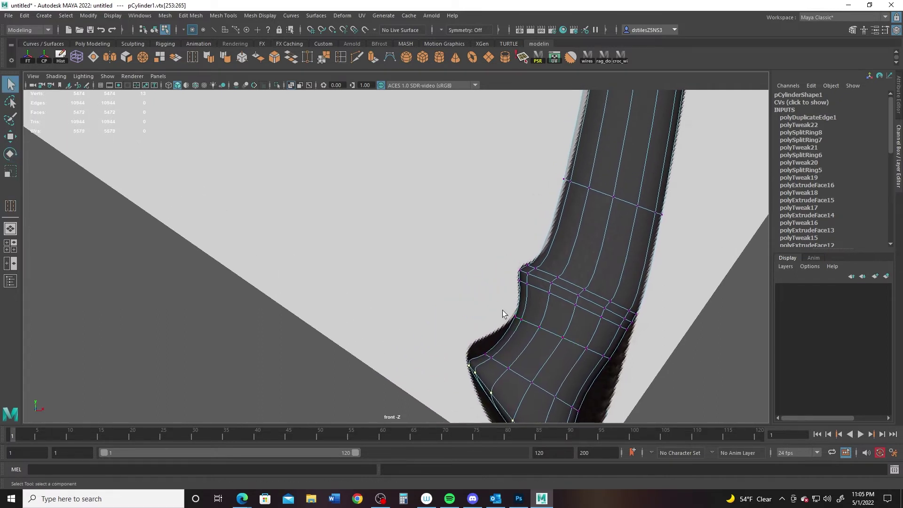
{"action": "left_click_drag", "start_coordinate": [502, 309], "coordinate": [598, 364]}
{"action": "key", "text": "w"}
{"action": "middle_click_drag", "start_coordinate": [629, 276], "coordinate": [629, 278]}
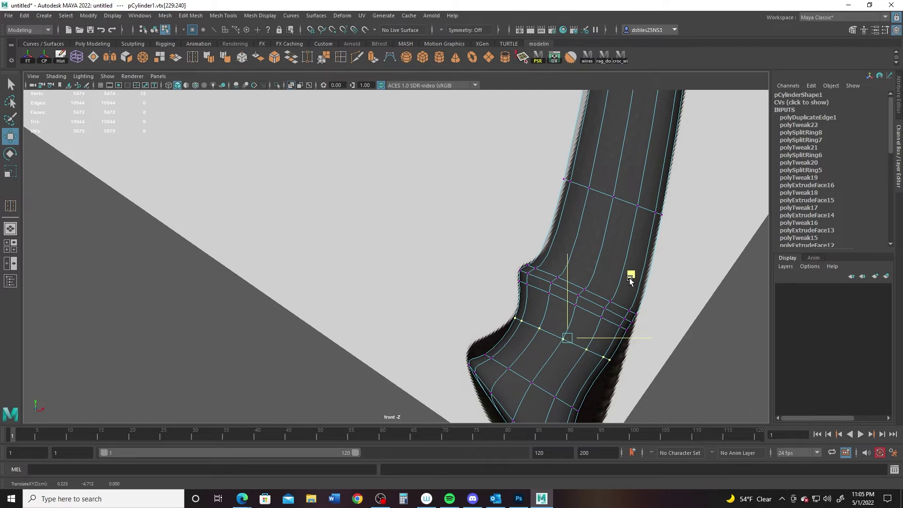
{"action": "left_click_drag", "start_coordinate": [629, 278], "coordinate": [629, 277]}
Step: Widen the vertex row across the middle of the pommel and rotate it clockwise toward the angle of the base
{"action": "middle_click_drag", "start_coordinate": [551, 336], "coordinate": [541, 198], "text": "alt"}
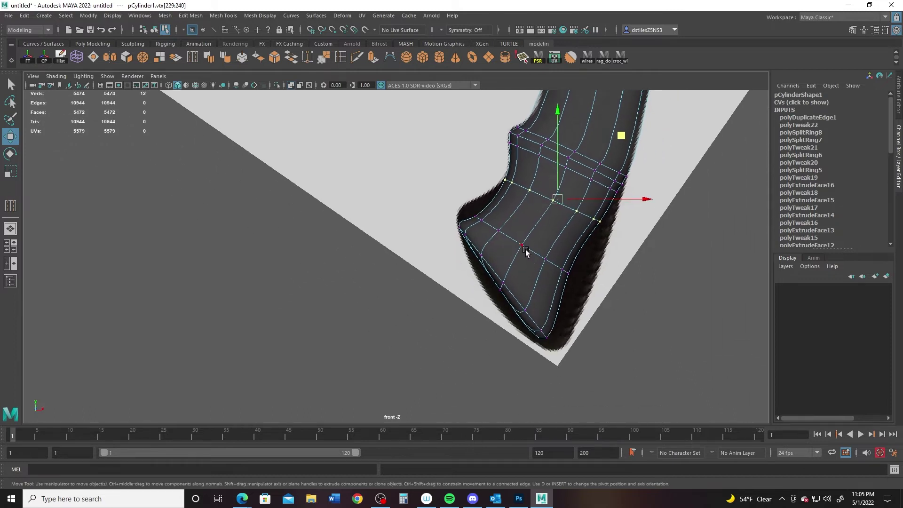
{"action": "left_click_drag", "start_coordinate": [466, 201], "coordinate": [517, 229]}
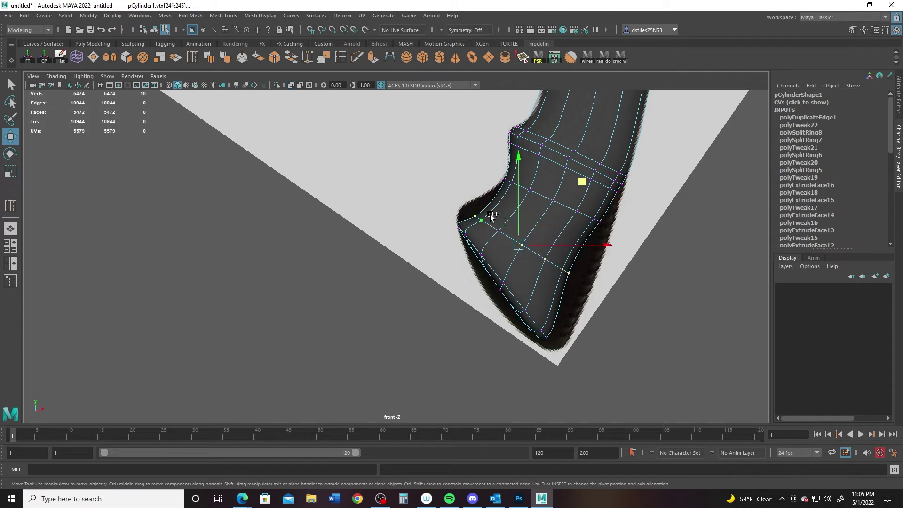
{"action": "key", "text": "r"}
{"action": "left_click_drag", "start_coordinate": [609, 244], "coordinate": [624, 252]}
{"action": "key", "text": "e"}
{"action": "left_click_drag", "start_coordinate": [589, 198], "coordinate": [605, 228]}
{"action": "key", "text": "q"}
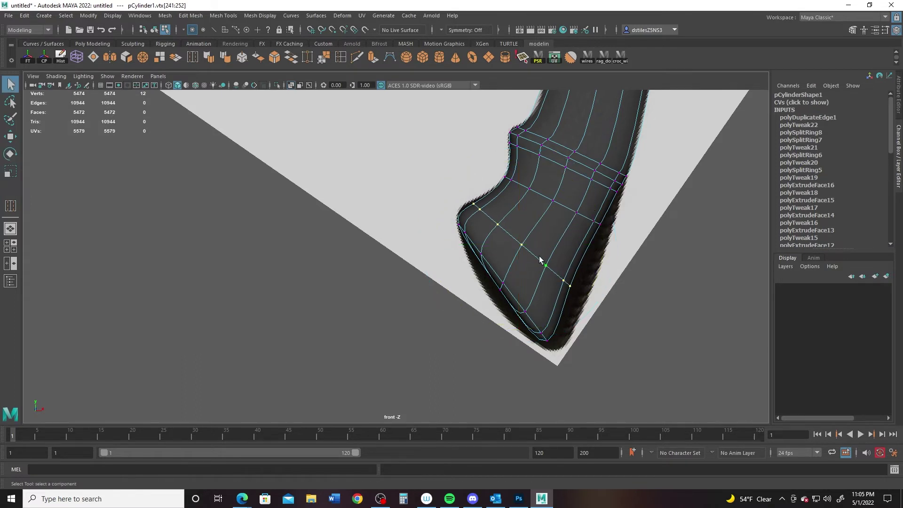
Step: Pull the back vertices of the lower pommel and of the row below the ridge out to the reference's back edge
{"action": "left_click_drag", "start_coordinate": [581, 302], "coordinate": [581, 301]}
{"action": "key", "text": "w"}
{"action": "middle_click_drag", "start_coordinate": [622, 207], "coordinate": [643, 219]}
{"action": "left_click_drag", "start_coordinate": [569, 206], "coordinate": [625, 241]}
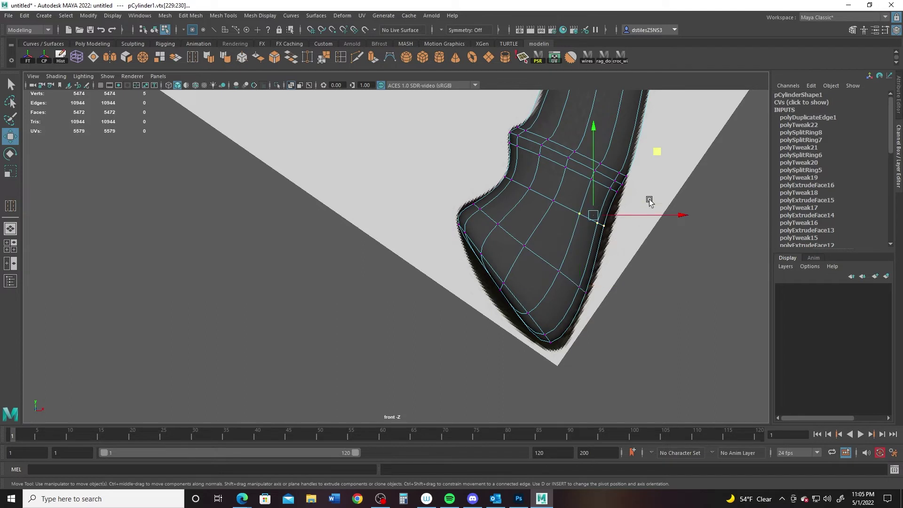
{"action": "left_click_drag", "start_coordinate": [653, 155], "coordinate": [659, 158]}
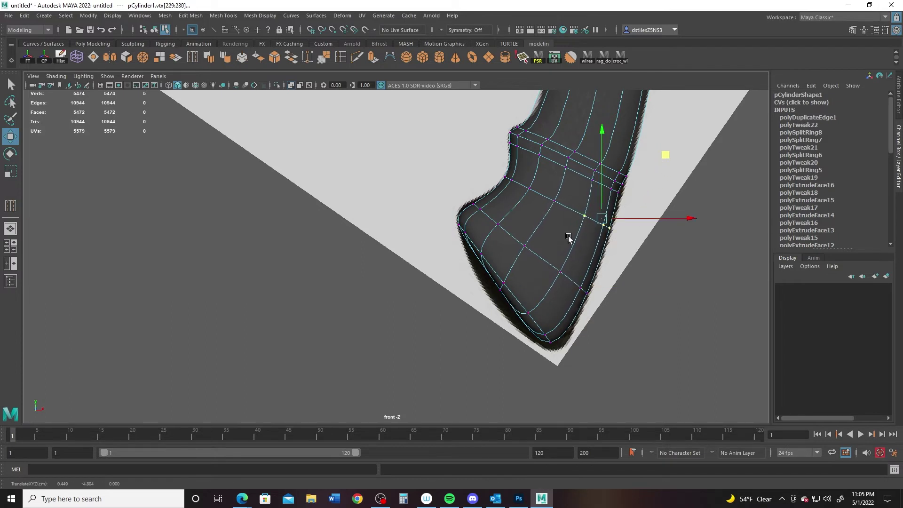
Step: Adjust the back vertices of the ridge loops to follow the reference's back outline
{"action": "middle_click_drag", "start_coordinate": [586, 221], "coordinate": [588, 323], "text": "alt"}
{"action": "scroll", "coordinate": [580, 298], "scroll_direction": "up", "scroll_amount": 2}
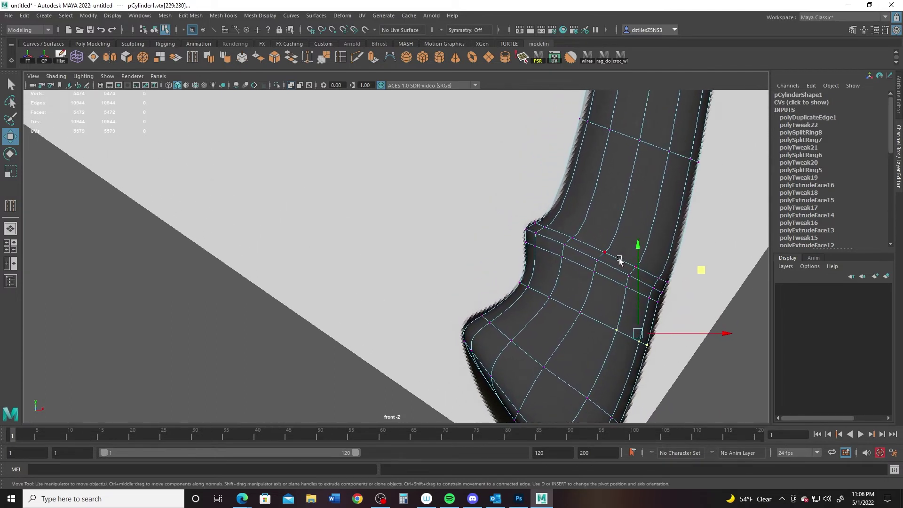
{"action": "left_click_drag", "start_coordinate": [619, 260], "coordinate": [675, 309]}
{"action": "left_click_drag", "start_coordinate": [710, 221], "coordinate": [717, 231]}
{"action": "left_click_drag", "start_coordinate": [658, 263], "coordinate": [686, 288]}
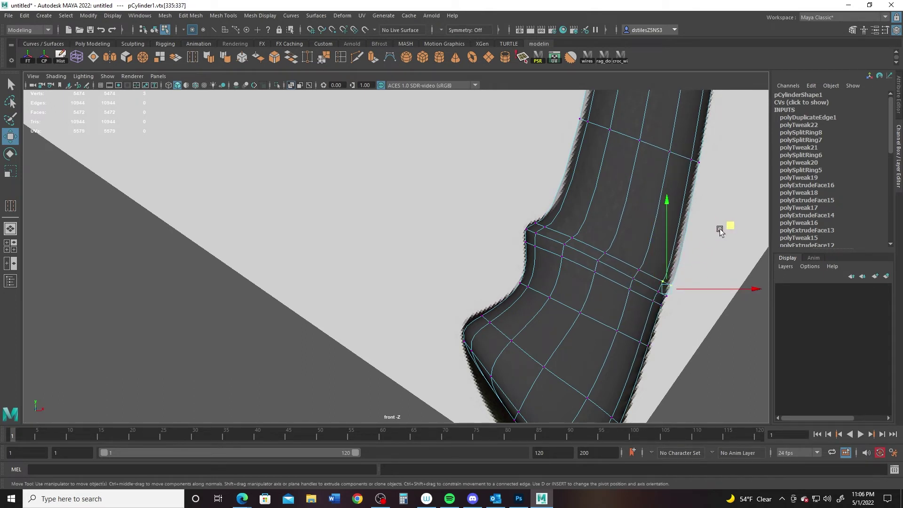
{"action": "left_click_drag", "start_coordinate": [727, 222], "coordinate": [726, 222]}
Step: Move the vertices at the pommel's front corner slightly up and forward to match the reference outline
{"action": "middle_click_drag", "start_coordinate": [523, 306], "coordinate": [442, 190], "text": "alt+shift"}
{"action": "scroll", "coordinate": [462, 175], "scroll_direction": "up", "scroll_amount": 2}
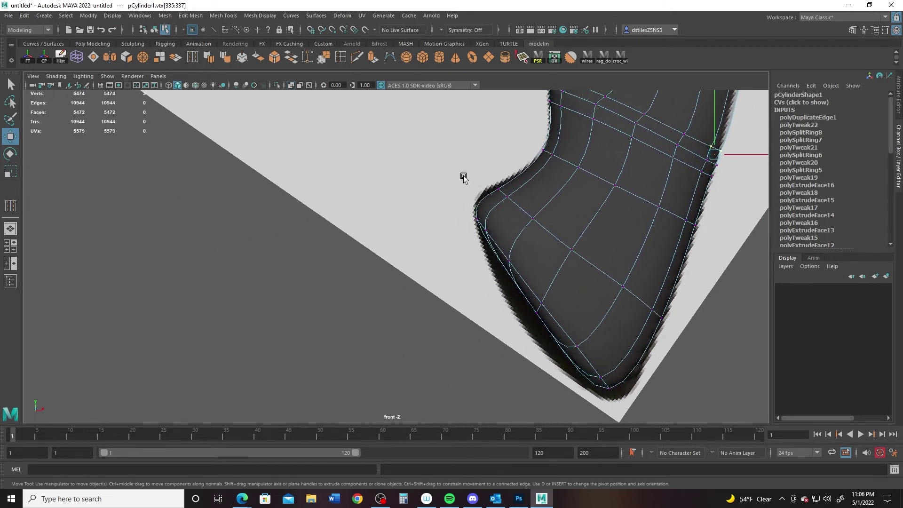
{"action": "left_click_drag", "start_coordinate": [513, 240], "coordinate": [513, 239]}
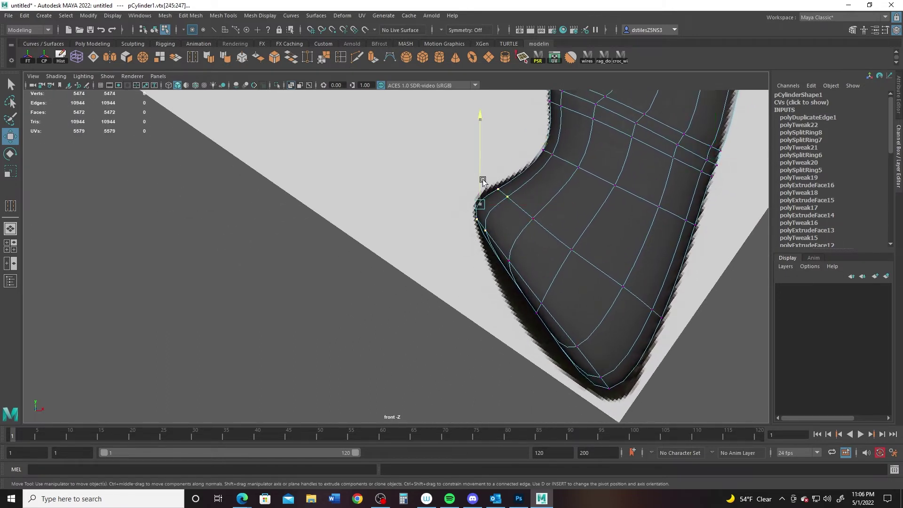
{"action": "left_click_drag", "start_coordinate": [480, 181], "coordinate": [480, 174]}
{"action": "left_click_drag", "start_coordinate": [563, 197], "coordinate": [560, 197]}
Step: Move the pommel's bottom-edge vertices out to the reference curve, placing the tip group at about X 0.188, Y -5.488
{"action": "left_click_drag", "start_coordinate": [499, 245], "coordinate": [545, 314]}
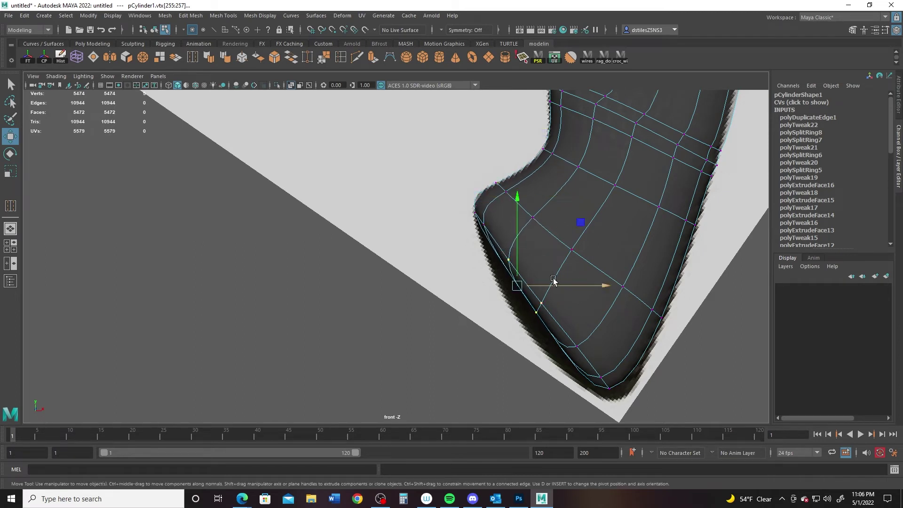
{"action": "left_click_drag", "start_coordinate": [578, 226], "coordinate": [569, 242]}
{"action": "left_click_drag", "start_coordinate": [559, 337], "coordinate": [631, 386]}
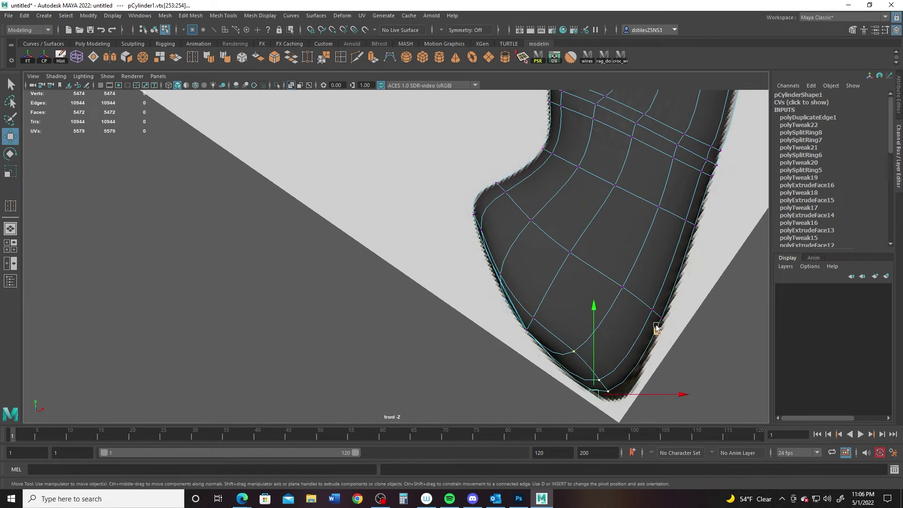
{"action": "middle_click_drag", "start_coordinate": [655, 327], "coordinate": [672, 338]}
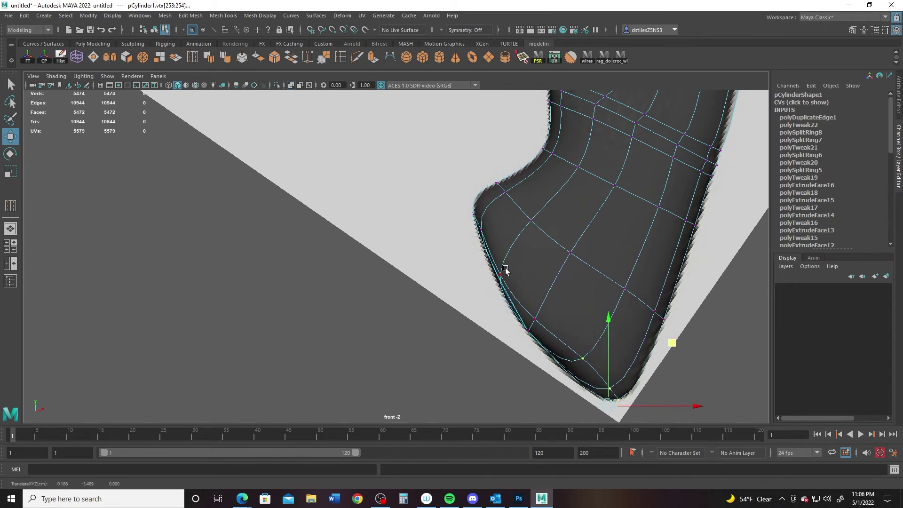
Step: Nudge two vertices on the pommel's front bottom edge outward, to about X -0.252, Y -5.040 and X -0.317, Y -4.808
{"action": "left_click_drag", "start_coordinate": [479, 264], "coordinate": [527, 305]}
{"action": "left_click_drag", "start_coordinate": [549, 211], "coordinate": [545, 210]}
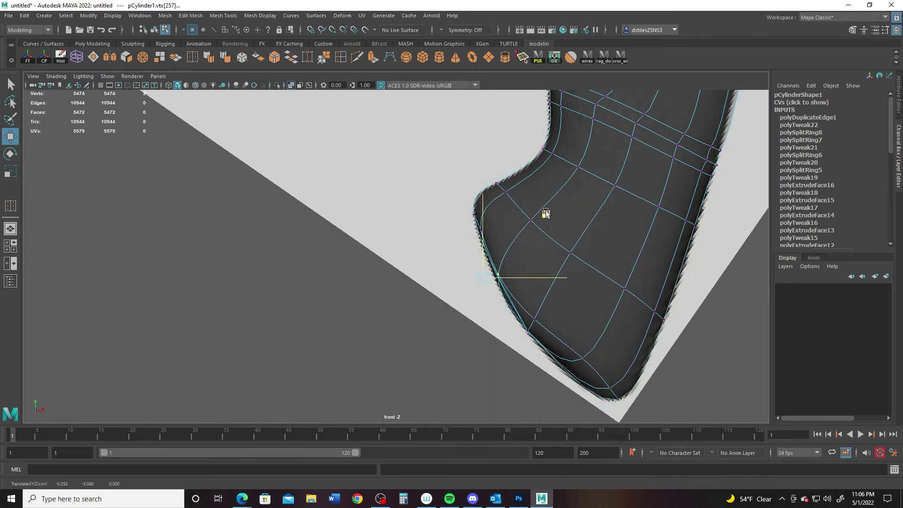
{"action": "key", "text": "Up"}
{"action": "key", "text": "Up"}
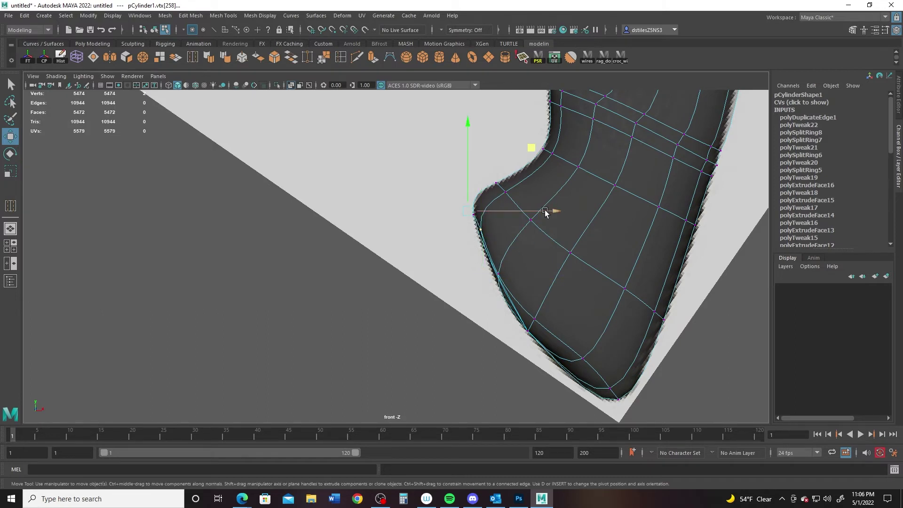
{"action": "middle_click_drag", "start_coordinate": [532, 147], "coordinate": [528, 153]}
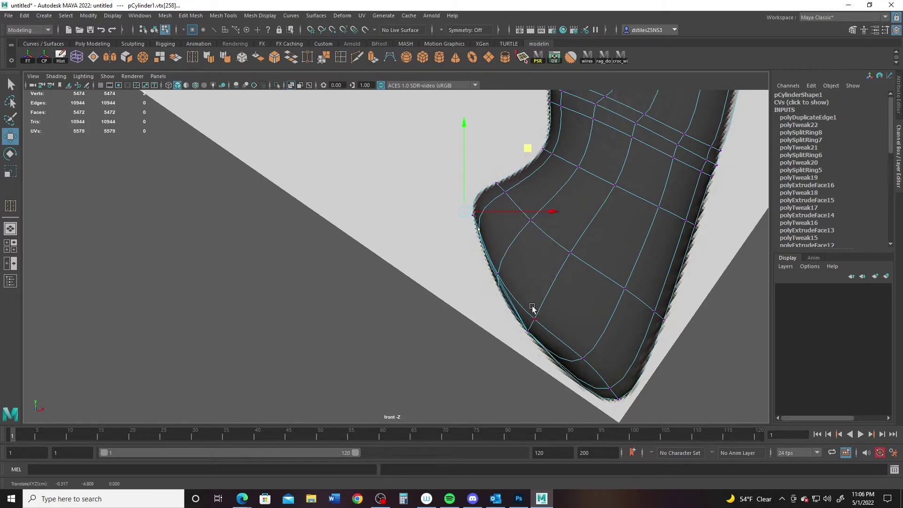
Step: Try an extra edge loop through the lower pommel following its bottom edge, and undo it
{"action": "left_click", "coordinate": [340, 58]}
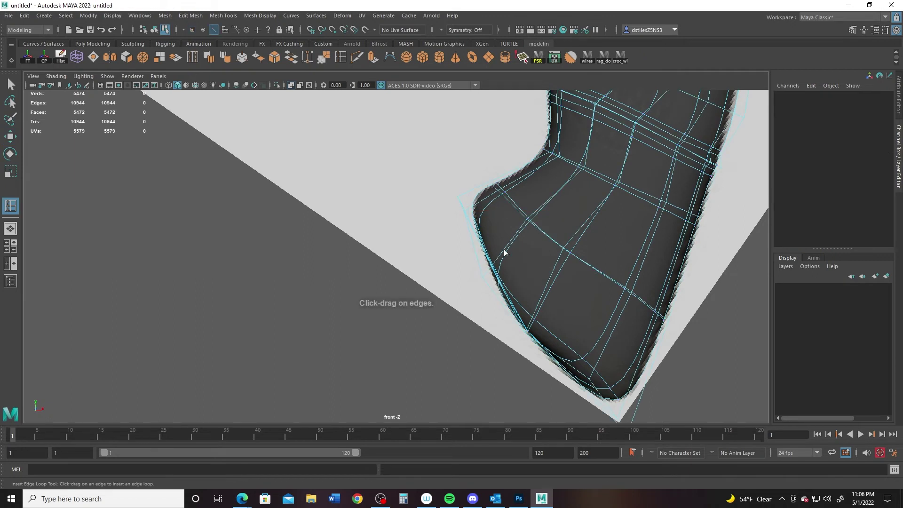
{"action": "left_click_drag", "start_coordinate": [504, 250], "coordinate": [503, 254]}
{"action": "key", "text": "q"}
{"action": "left_click", "coordinate": [600, 337]}
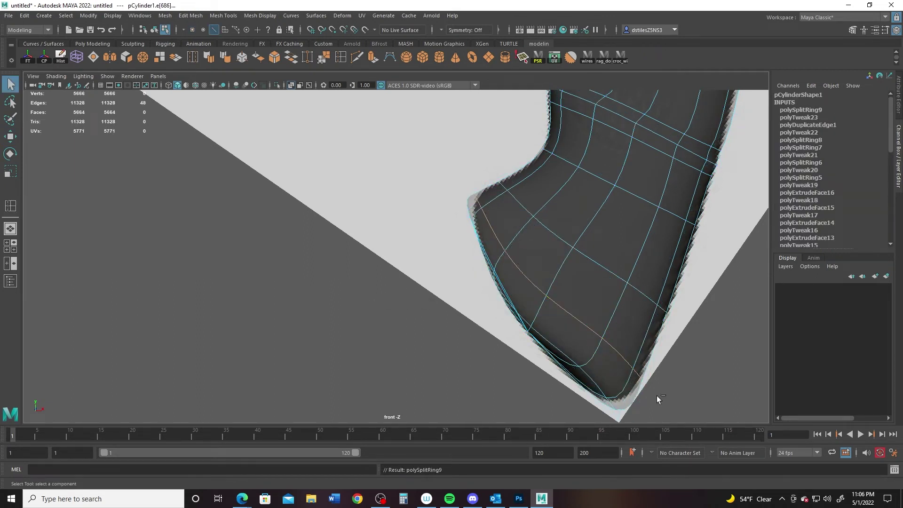
{"action": "key", "text": "ctrl+z"}
{"action": "key", "text": "ctrl+z"}
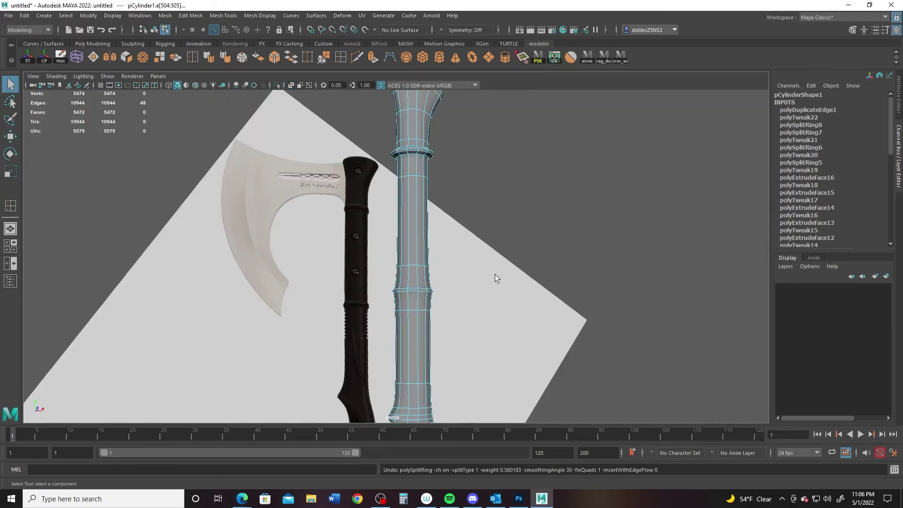
Step: Insert one edge loop just below and one just above the handle's collar ring, working on the unsmoothed mesh in the front view
{"action": "middle_click_drag", "start_coordinate": [494, 274], "coordinate": [528, 193], "text": "alt"}
{"action": "right_click_drag", "start_coordinate": [561, 300], "coordinate": [517, 278], "text": "alt"}
{"action": "middle_click_drag", "start_coordinate": [481, 251], "coordinate": [463, 317], "text": "alt"}
{"action": "right_click_drag", "start_coordinate": [345, 244], "coordinate": [507, 345], "text": "alt"}
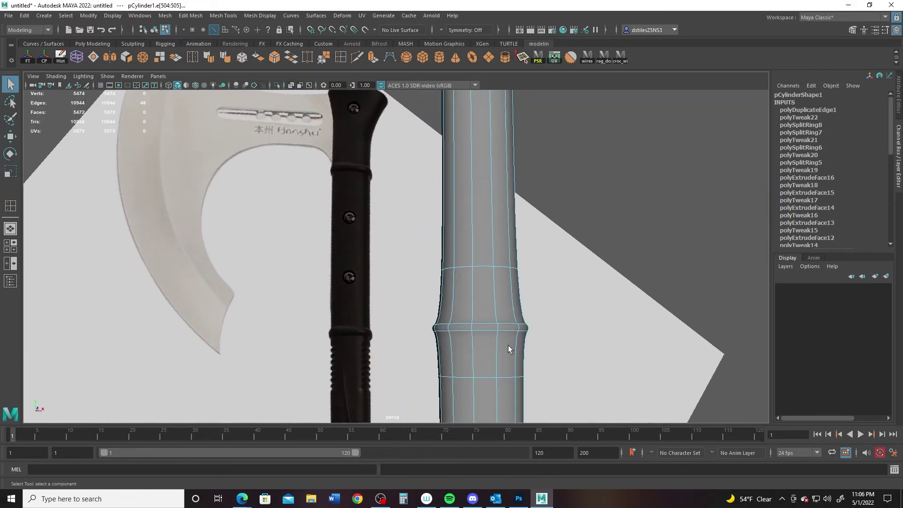
{"action": "key", "text": "space"}
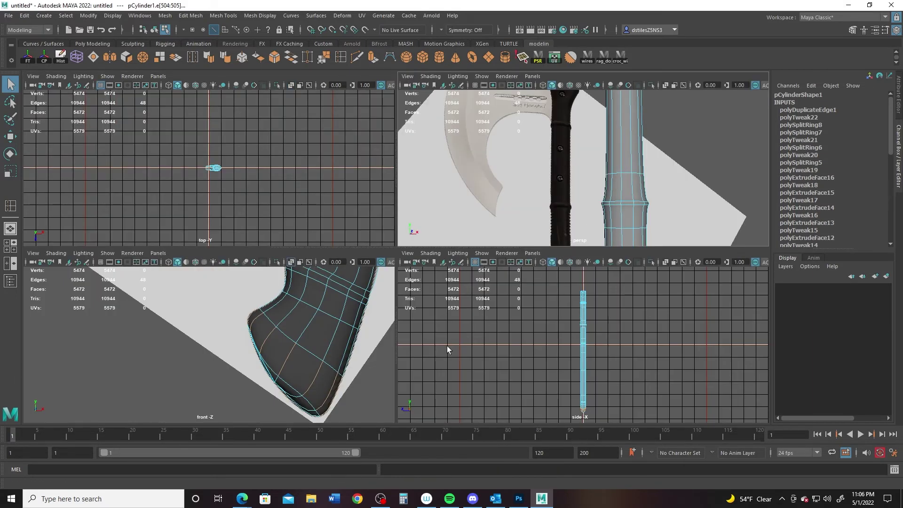
{"action": "key", "text": "space"}
{"action": "middle_click_drag", "start_coordinate": [496, 147], "coordinate": [498, 270], "text": "alt"}
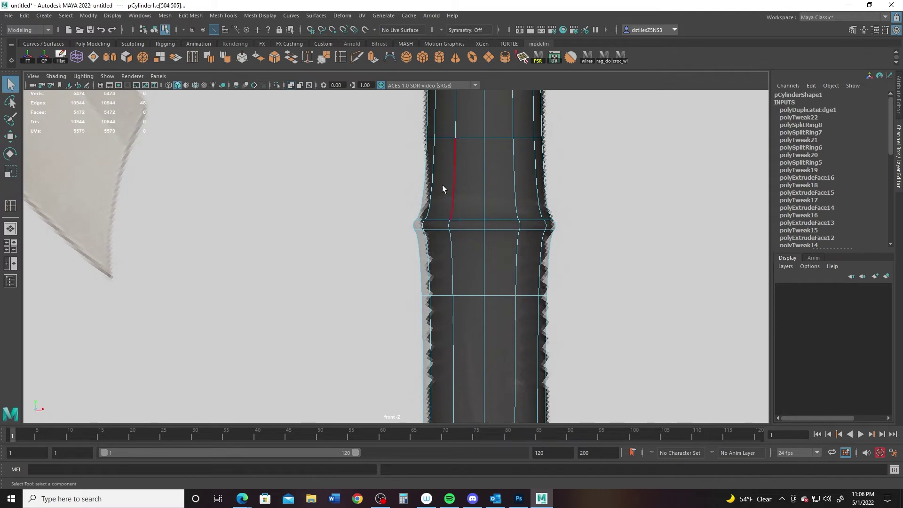
{"action": "key", "text": "1"}
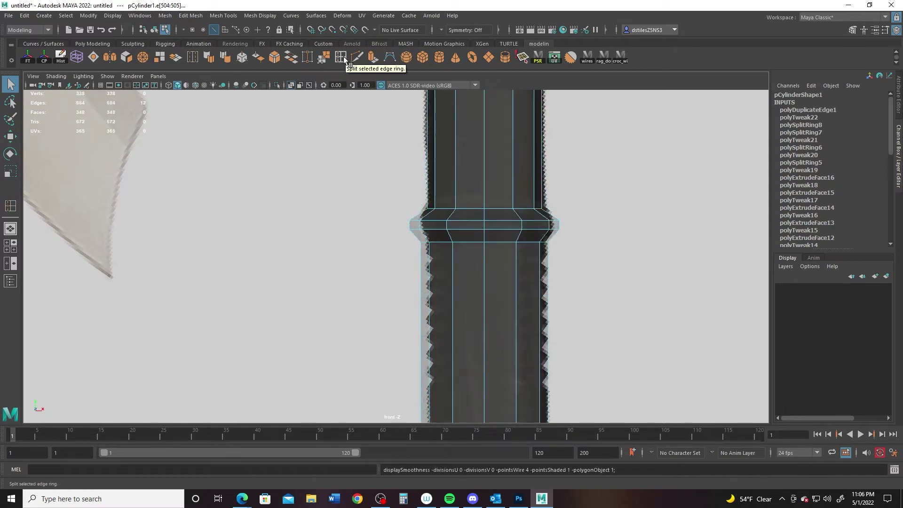
{"action": "left_click", "coordinate": [344, 63]}
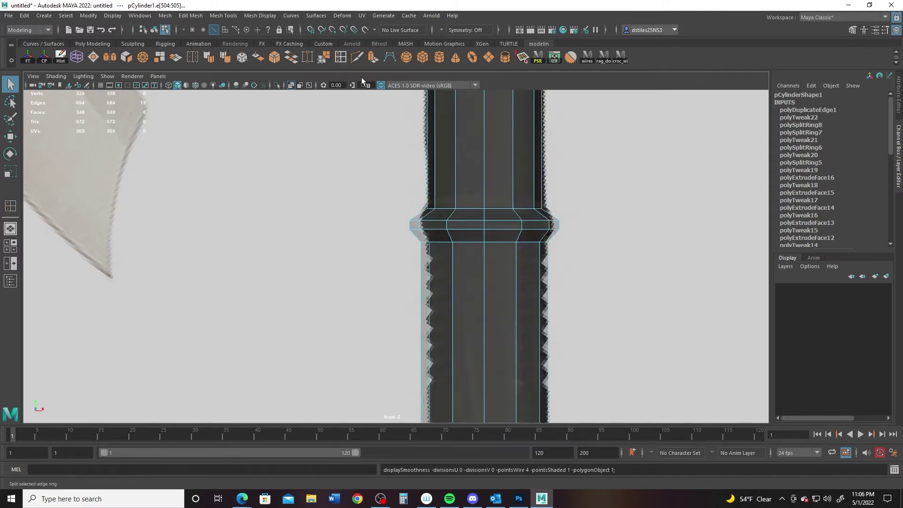
{"action": "left_click", "coordinate": [430, 249]}
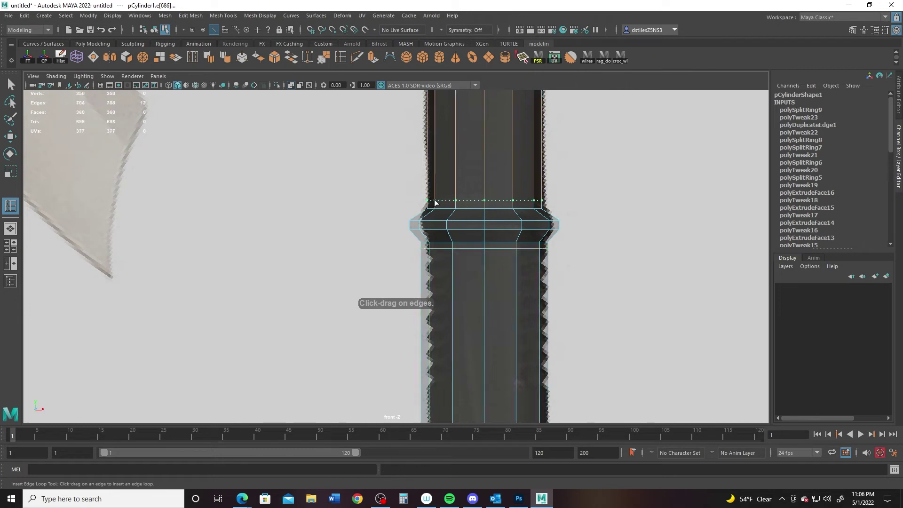
{"action": "left_click", "coordinate": [435, 205]}
{"action": "key", "text": "q"}
Step: Shift the vertex rows at both ends of the grip, below the collar and above the ridge, slightly backward to about X 0.609
{"action": "right_click_drag", "start_coordinate": [450, 231], "coordinate": [408, 244]}
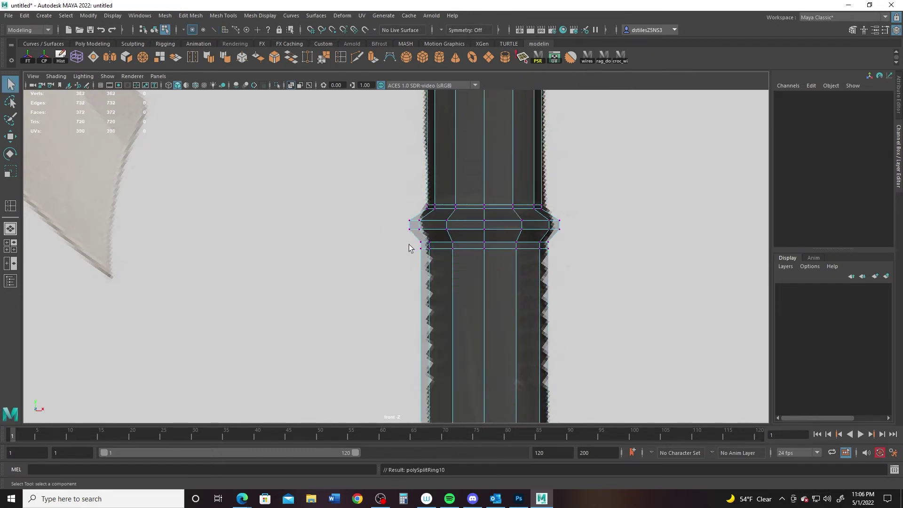
{"action": "left_click_drag", "start_coordinate": [402, 238], "coordinate": [552, 395]}
{"action": "middle_click_drag", "start_coordinate": [543, 383], "coordinate": [532, 259], "text": "alt"}
{"action": "left_click_drag", "start_coordinate": [407, 304], "coordinate": [642, 350], "text": "shift"}
{"action": "scroll", "coordinate": [578, 306], "scroll_direction": "down", "scroll_amount": 3}
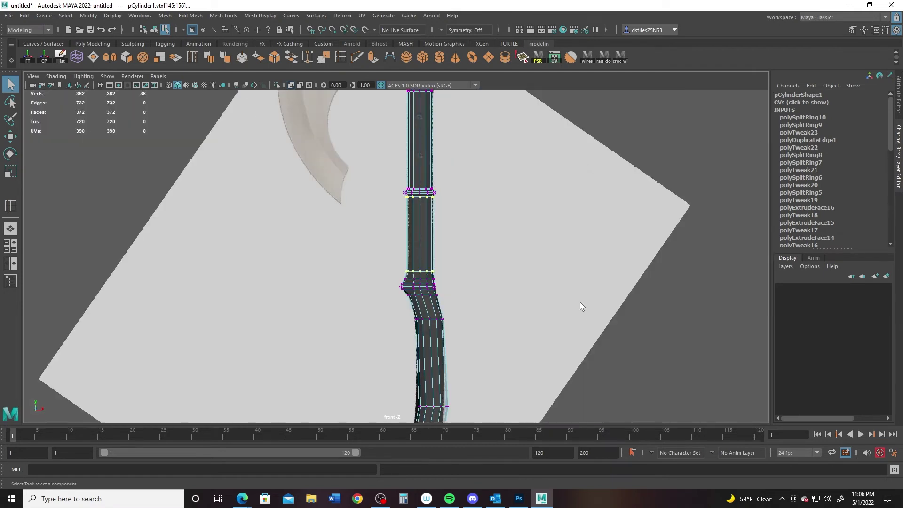
{"action": "scroll", "coordinate": [397, 276], "scroll_direction": "up", "scroll_amount": 2}
{"action": "middle_click_drag", "start_coordinate": [397, 275], "coordinate": [501, 313], "text": "alt"}
{"action": "key", "text": "r"}
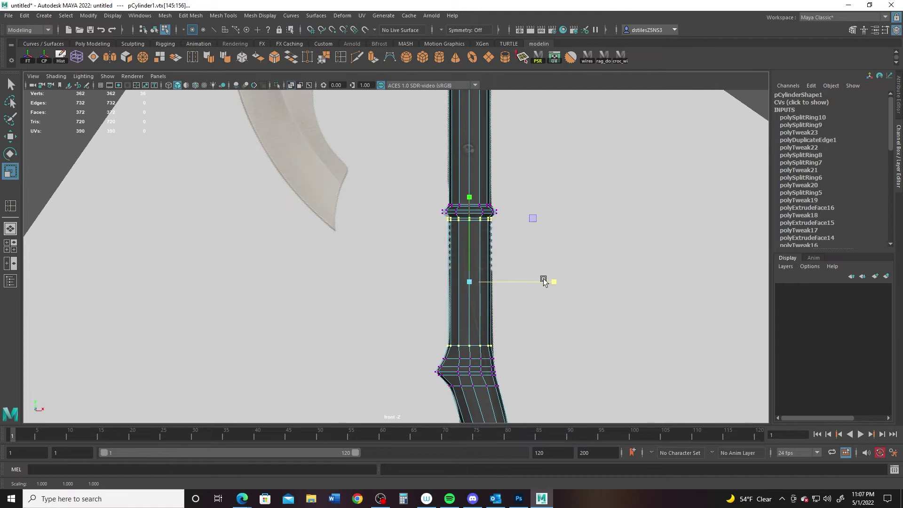
{"action": "key", "text": "w"}
{"action": "left_click_drag", "start_coordinate": [550, 282], "coordinate": [551, 284]}
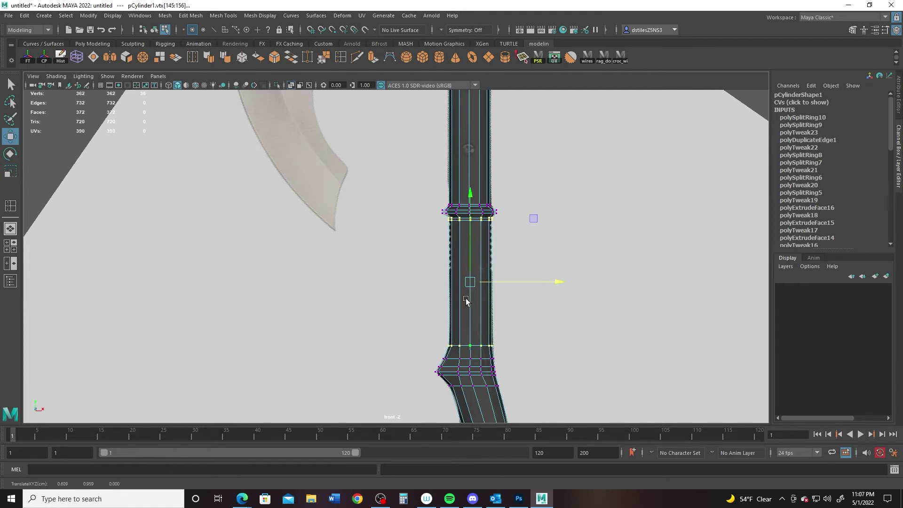
Step: Return the handle to smooth preview, leave vertex editing and compare the grip and collar with the reference outline
{"action": "middle_click_drag", "start_coordinate": [488, 373], "coordinate": [487, 332], "text": "alt"}
{"action": "scroll", "coordinate": [486, 332], "scroll_direction": "up", "scroll_amount": 2}
{"action": "key", "text": "3"}
{"action": "right_click_drag", "start_coordinate": [480, 238], "coordinate": [553, 176]}
{"action": "left_click", "coordinate": [581, 333]}
{"action": "middle_click_drag", "start_coordinate": [515, 313], "coordinate": [518, 254], "text": "alt"}
{"action": "middle_click_drag", "start_coordinate": [491, 166], "coordinate": [487, 304], "text": "alt"}
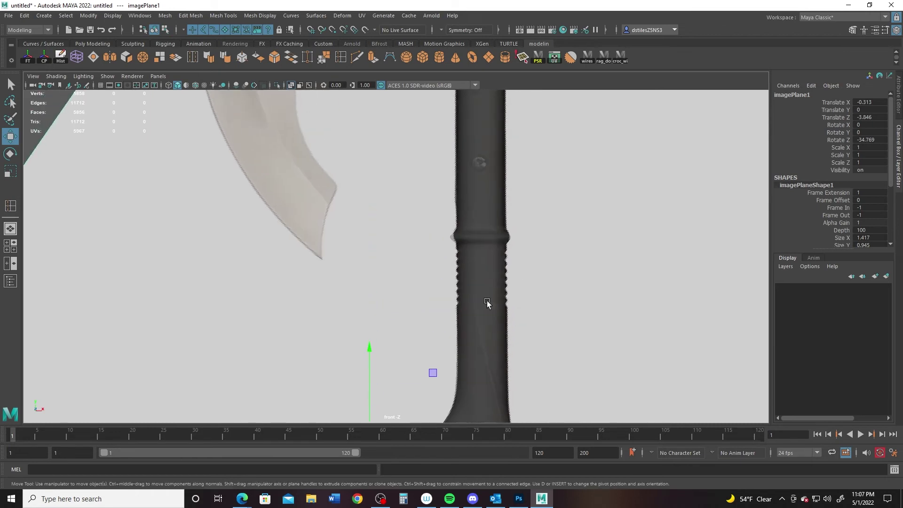
{"action": "scroll", "coordinate": [552, 255], "scroll_direction": "up", "scroll_amount": 3}
{"action": "middle_click_drag", "start_coordinate": [552, 255], "coordinate": [516, 379], "text": "alt"}
Step: Move the collar ring's front vertices inward to about X 0.373 and its back vertices inward to about X 0.837
{"action": "left_click", "coordinate": [495, 232]}
{"action": "scroll", "coordinate": [478, 310], "scroll_direction": "up", "scroll_amount": 4}
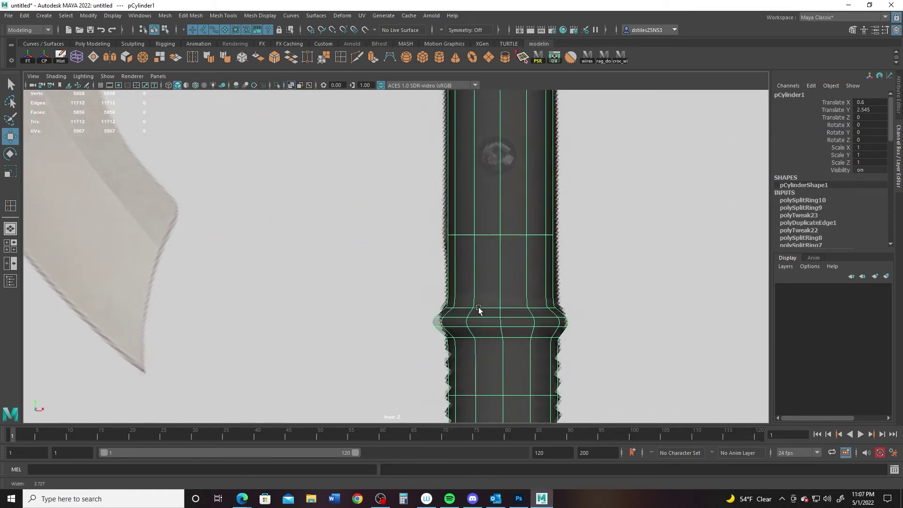
{"action": "scroll", "coordinate": [451, 297], "scroll_direction": "up", "scroll_amount": 1}
{"action": "right_click_drag", "start_coordinate": [440, 242], "coordinate": [380, 287]}
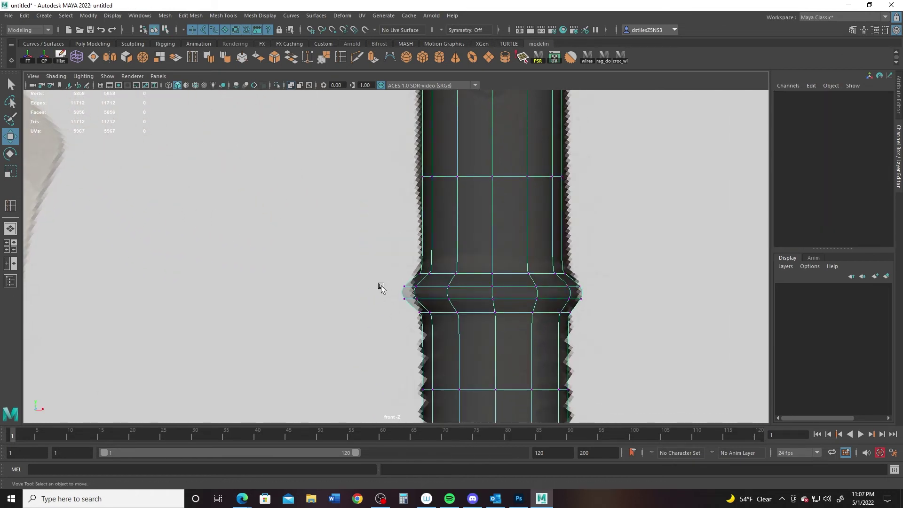
{"action": "left_click_drag", "start_coordinate": [412, 299], "coordinate": [422, 308]}
{"action": "left_click_drag", "start_coordinate": [491, 292], "coordinate": [498, 292]}
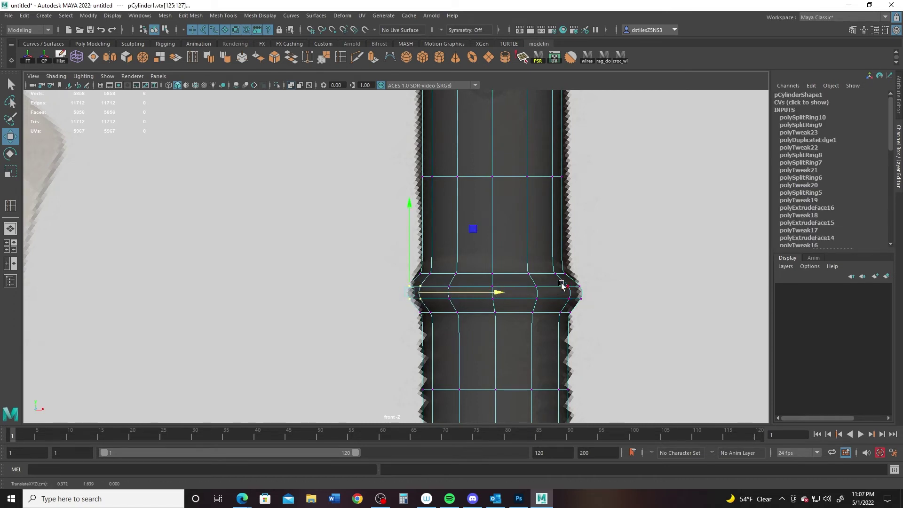
{"action": "left_click_drag", "start_coordinate": [560, 285], "coordinate": [592, 303]}
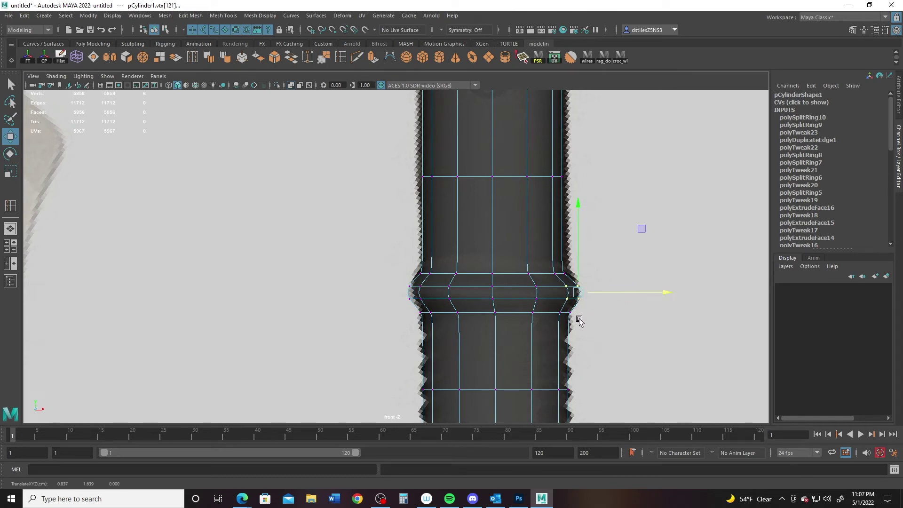
Step: Examine the lower handle and the ridge's back side against the reference outline
{"action": "right_click_drag", "start_coordinate": [614, 371], "coordinate": [470, 339], "text": "alt"}
{"action": "middle_click_drag", "start_coordinate": [470, 339], "coordinate": [459, 222], "text": "alt"}
{"action": "right_click_drag", "start_coordinate": [484, 253], "coordinate": [600, 329], "text": "alt"}
{"action": "right_click_drag", "start_coordinate": [358, 301], "coordinate": [475, 337], "text": "alt"}
{"action": "middle_click_drag", "start_coordinate": [474, 337], "coordinate": [509, 309], "text": "alt"}
{"action": "right_click_drag", "start_coordinate": [437, 291], "coordinate": [506, 320], "text": "alt"}
{"action": "middle_click_drag", "start_coordinate": [505, 320], "coordinate": [512, 336], "text": "alt"}
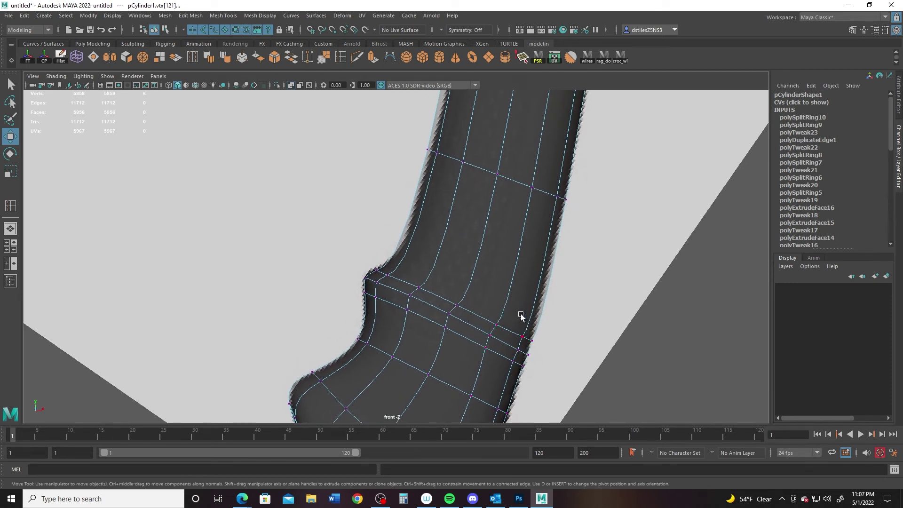
{"action": "middle_click_drag", "start_coordinate": [517, 330], "coordinate": [563, 253], "text": "alt"}
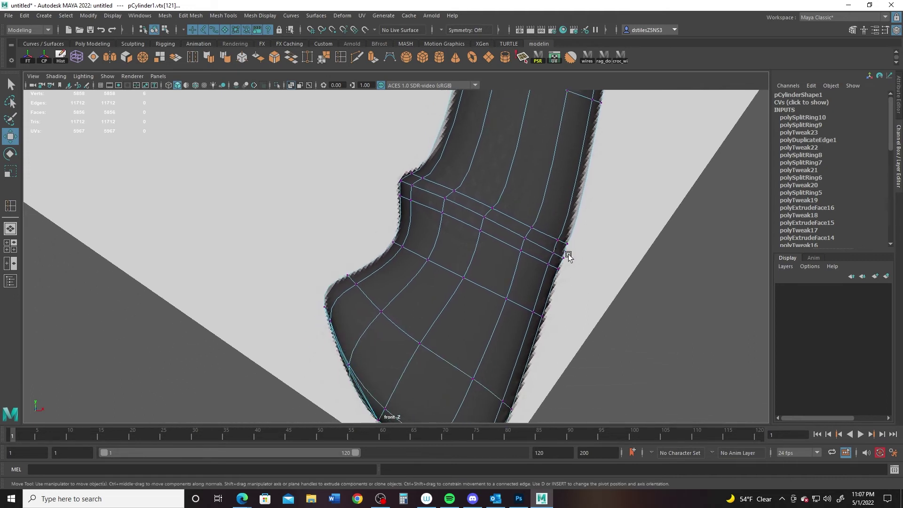
{"action": "middle_click_drag", "start_coordinate": [532, 323], "coordinate": [499, 238], "text": "alt"}
Step: Try raising and rotating the back-side edges of the ridge's upper loop, placing them at about X 0.490, Y -4.462
{"action": "right_click", "coordinate": [499, 239]}
{"action": "left_click", "coordinate": [500, 214]}
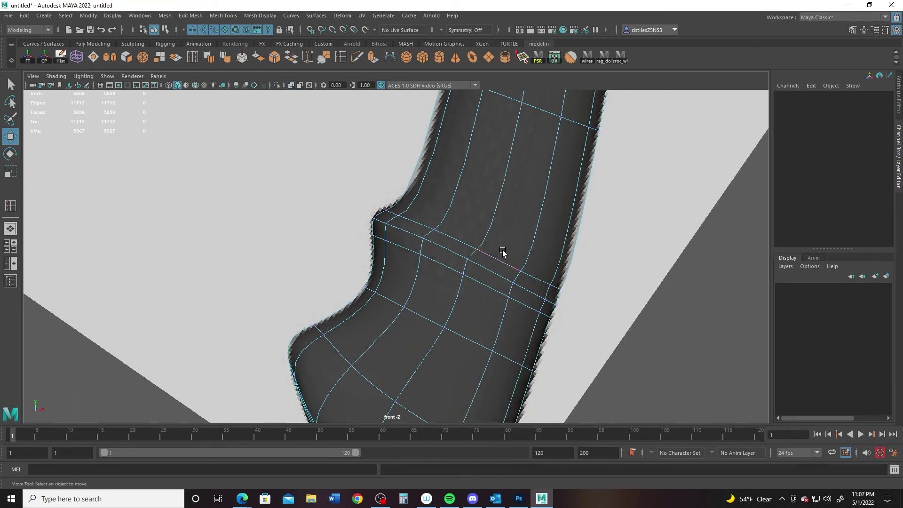
{"action": "left_click", "coordinate": [502, 263]}
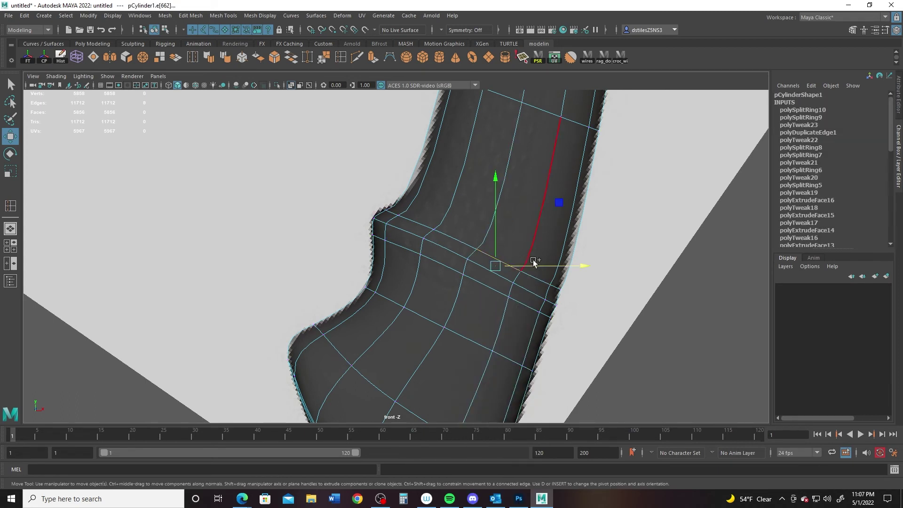
{"action": "left_click", "coordinate": [555, 291]}
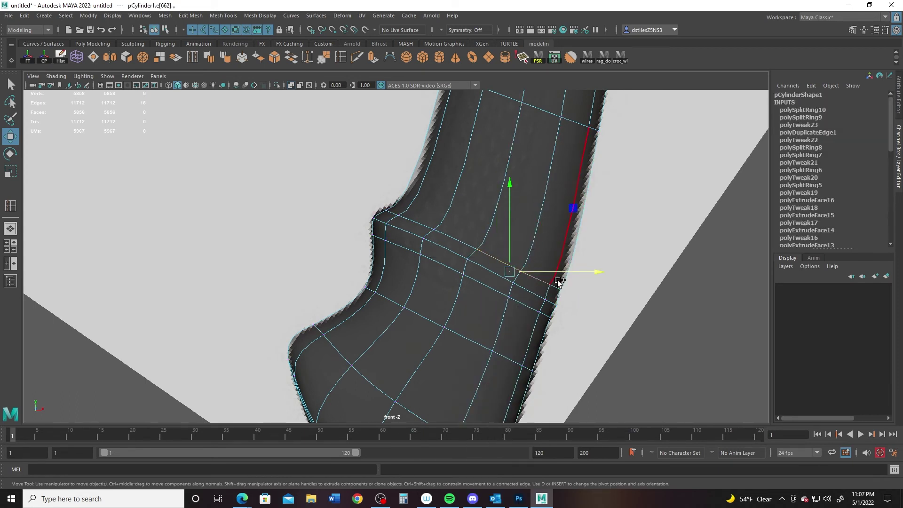
{"action": "left_click_drag", "start_coordinate": [557, 292], "coordinate": [557, 293], "text": "shift"}
{"action": "left_click_drag", "start_coordinate": [579, 209], "coordinate": [593, 142]}
{"action": "key", "text": "e"}
{"action": "key", "text": "w"}
{"action": "left_click_drag", "start_coordinate": [641, 231], "coordinate": [629, 234]}
{"action": "key", "text": "e"}
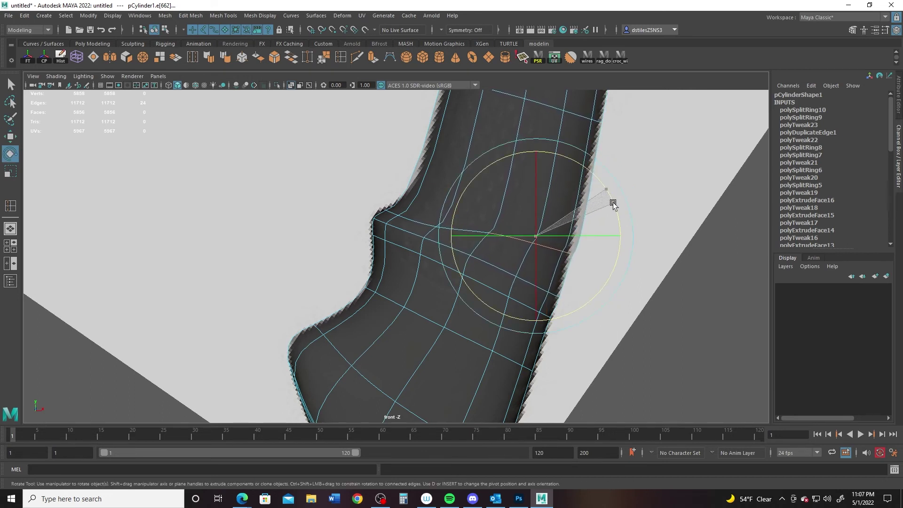
{"action": "key", "text": "w"}
{"action": "left_click_drag", "start_coordinate": [535, 149], "coordinate": [534, 160]}
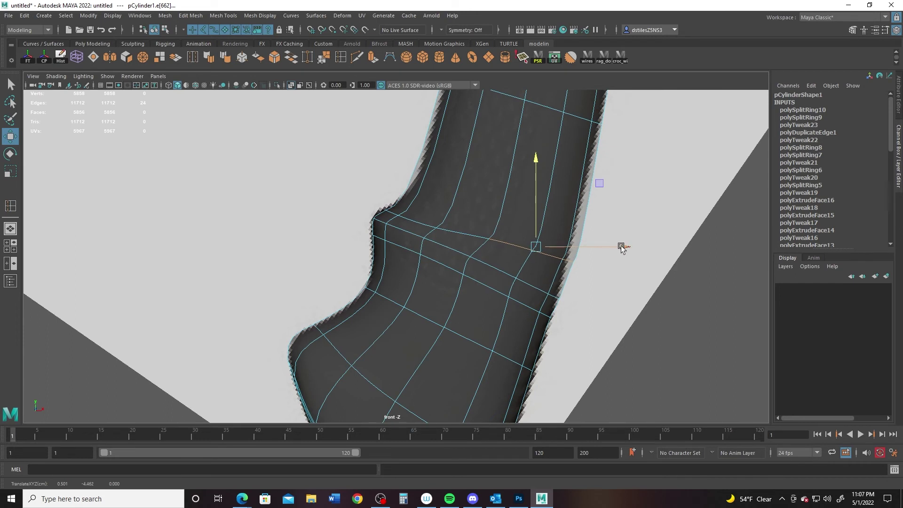
{"action": "left_click_drag", "start_coordinate": [620, 246], "coordinate": [616, 245]}
Step: Compare the unsmoothed and smooth shapes, then nudge the selected ridge edges down and forward to about X 0.465, Y -4.493
{"action": "key", "text": "1"}
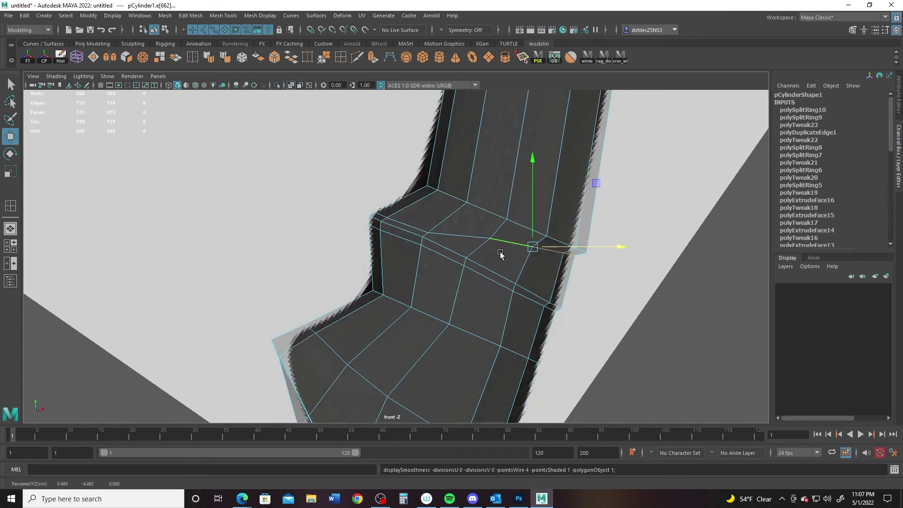
{"action": "key", "text": "3"}
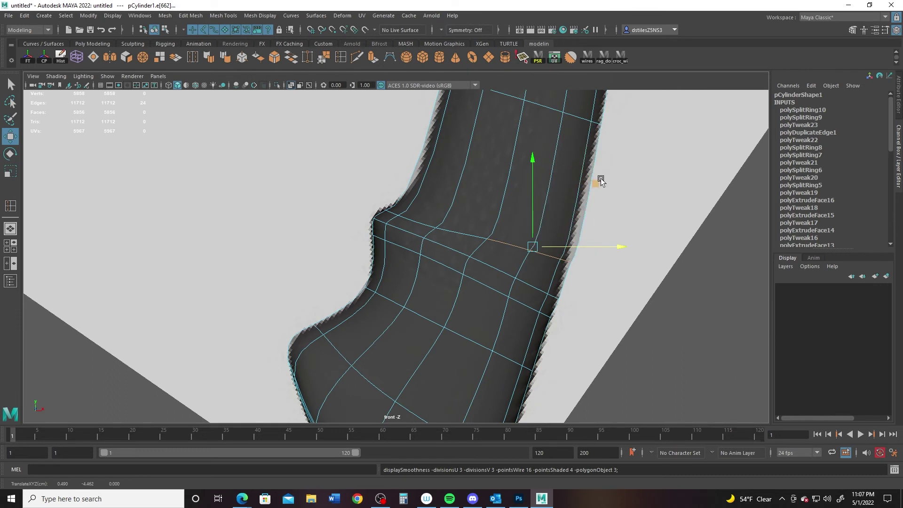
{"action": "middle_click_drag", "start_coordinate": [597, 181], "coordinate": [593, 193]}
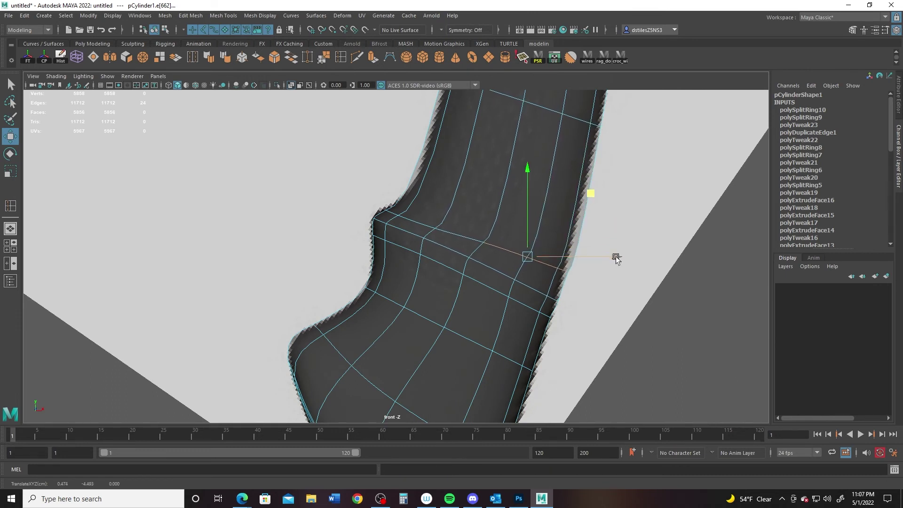
{"action": "left_click_drag", "start_coordinate": [616, 258], "coordinate": [613, 259]}
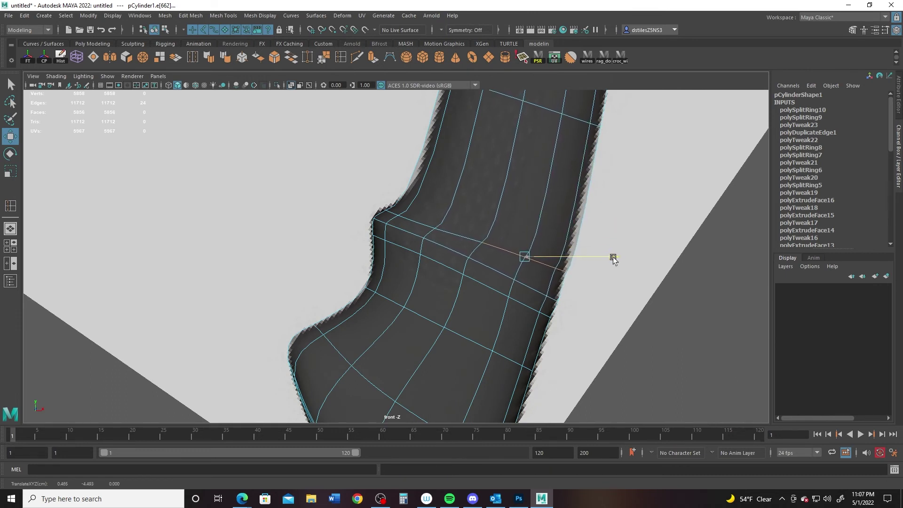
Step: Select the ridge's entire upper edge loop and delete it
{"action": "double_click", "coordinate": [499, 244], "text": "shift"}
{"action": "key", "text": "Delete"}
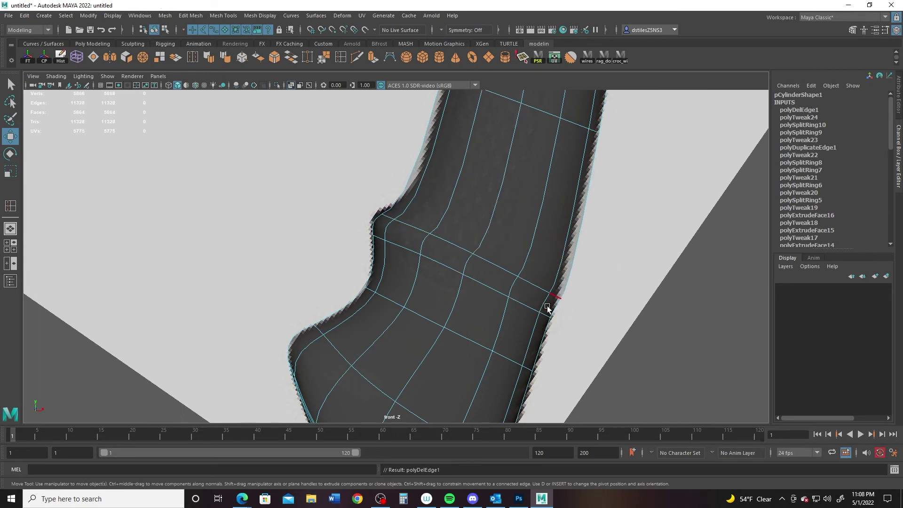
{"action": "left_click", "coordinate": [535, 281]}
Step: Move the back-end vertices of the ridge's remaining upper loop up and slightly inward, and rotate them toward the reference's back outline
{"action": "right_click_drag", "start_coordinate": [540, 278], "coordinate": [465, 206]}
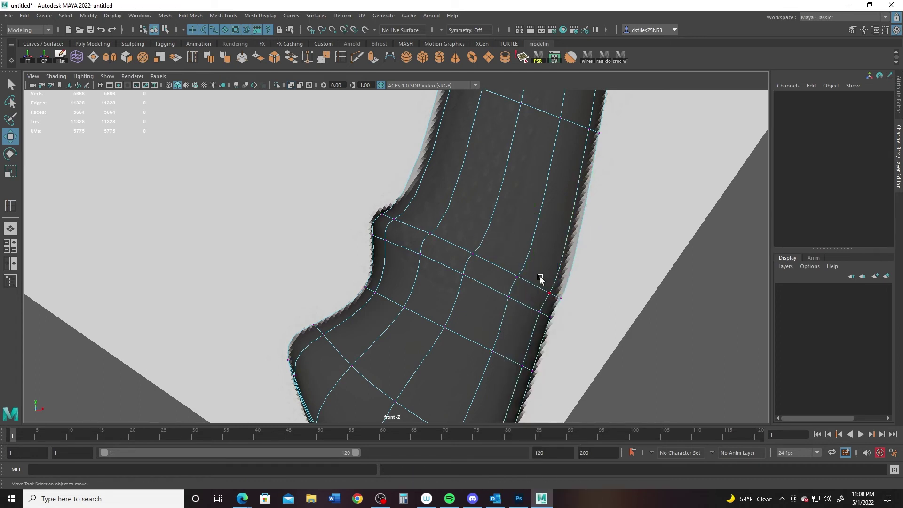
{"action": "left_click_drag", "start_coordinate": [573, 302], "coordinate": [573, 302]}
{"action": "middle_click_drag", "start_coordinate": [618, 240], "coordinate": [628, 217], "text": "ctrl+shift"}
{"action": "left_click_drag", "start_coordinate": [650, 282], "coordinate": [645, 282]}
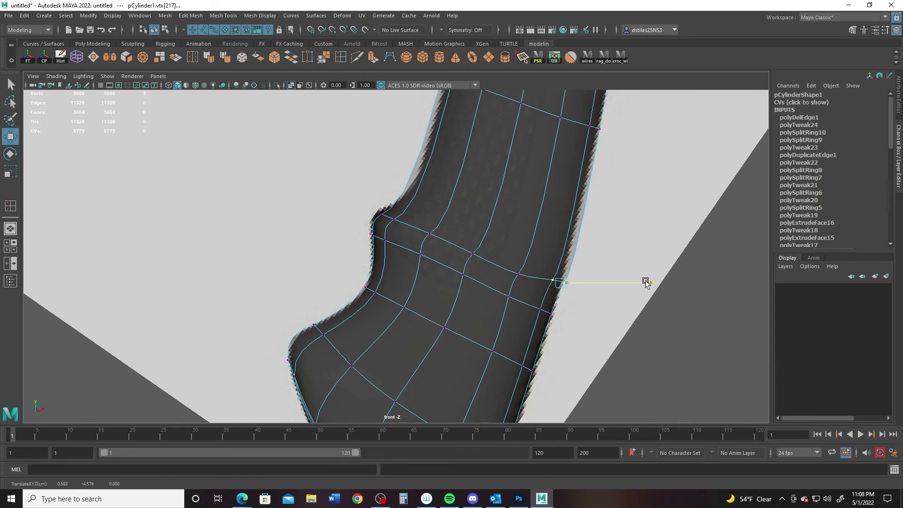
{"action": "key", "text": "e"}
{"action": "left_click_drag", "start_coordinate": [622, 226], "coordinate": [631, 255]}
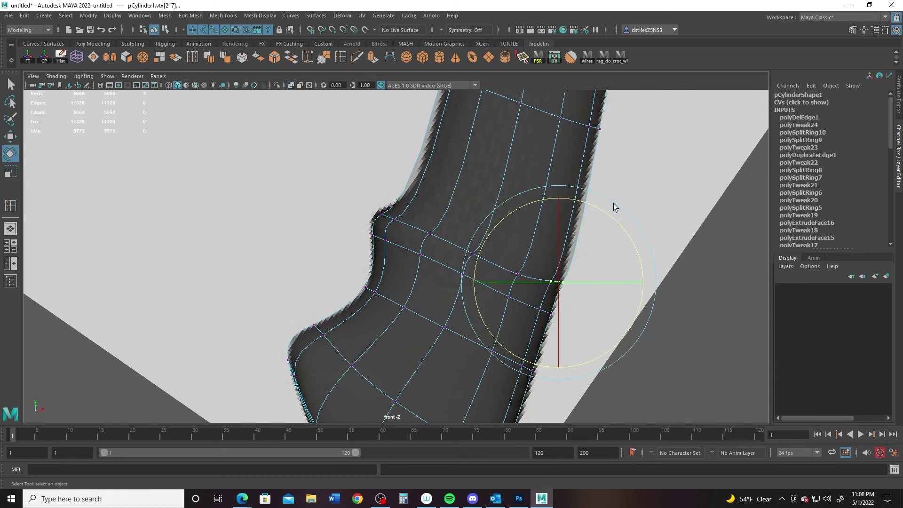
{"action": "key", "text": "q"}
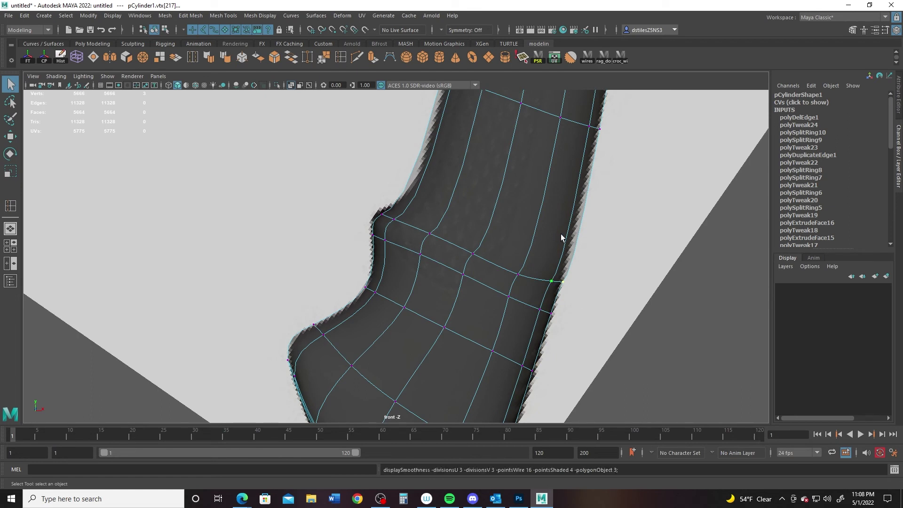
Step: Move the back vertices of the loop just above the ridge forward to the reference's back outline, and return to smooth preview
{"action": "key", "text": "1"}
{"action": "left_click_drag", "start_coordinate": [564, 225], "coordinate": [613, 262]}
{"action": "key", "text": "w"}
{"action": "middle_click_drag", "start_coordinate": [655, 243], "coordinate": [644, 243]}
{"action": "key", "text": "3"}
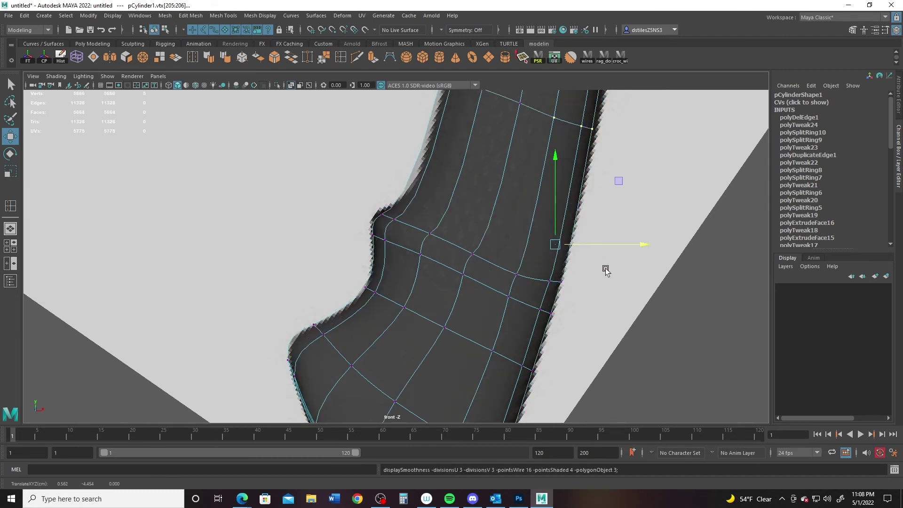
Step: Select the whole vertex loop just above the ridge and shift it to about X 0.403, Y -4.374 to fit the outline
{"action": "scroll", "coordinate": [611, 268], "scroll_direction": "down", "scroll_amount": 5}
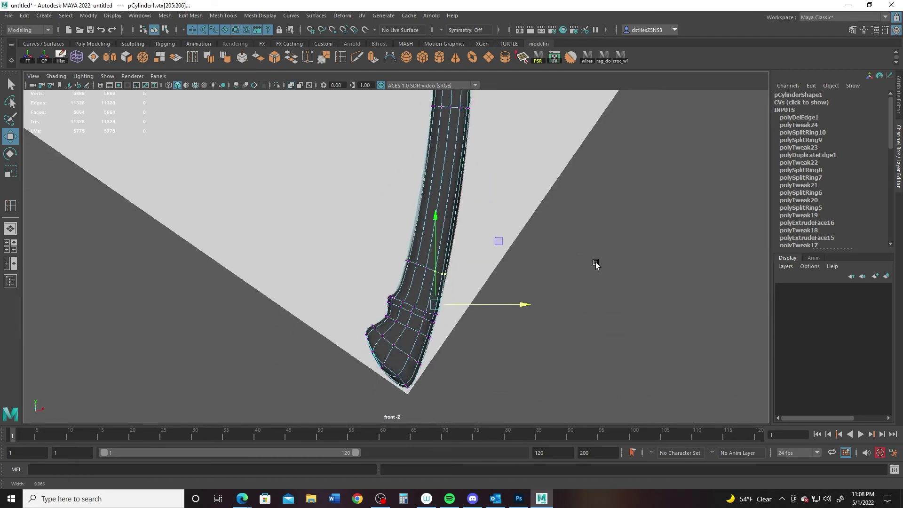
{"action": "scroll", "coordinate": [470, 259], "scroll_direction": "up", "scroll_amount": 2}
{"action": "scroll", "coordinate": [470, 259], "scroll_direction": "up", "scroll_amount": 3}
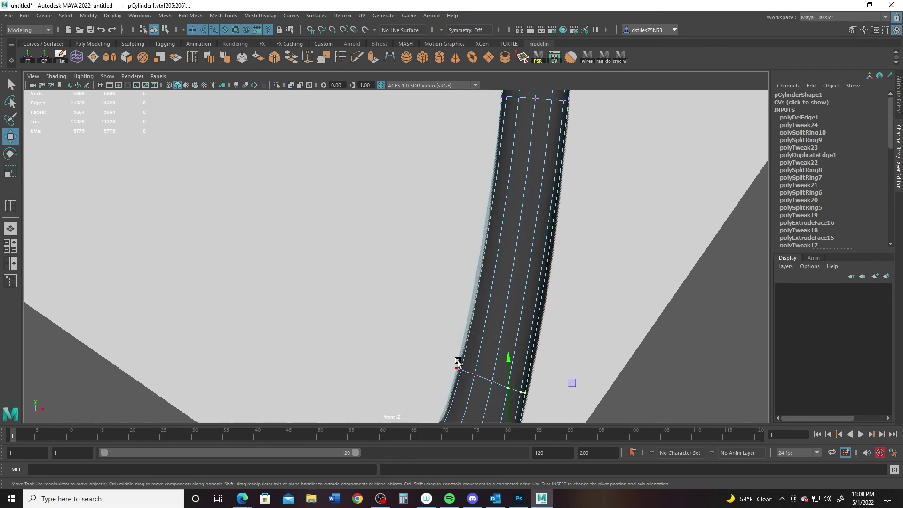
{"action": "left_click_drag", "start_coordinate": [543, 399], "coordinate": [544, 399]}
{"action": "middle_click_drag", "start_coordinate": [534, 380], "coordinate": [548, 297], "text": "alt"}
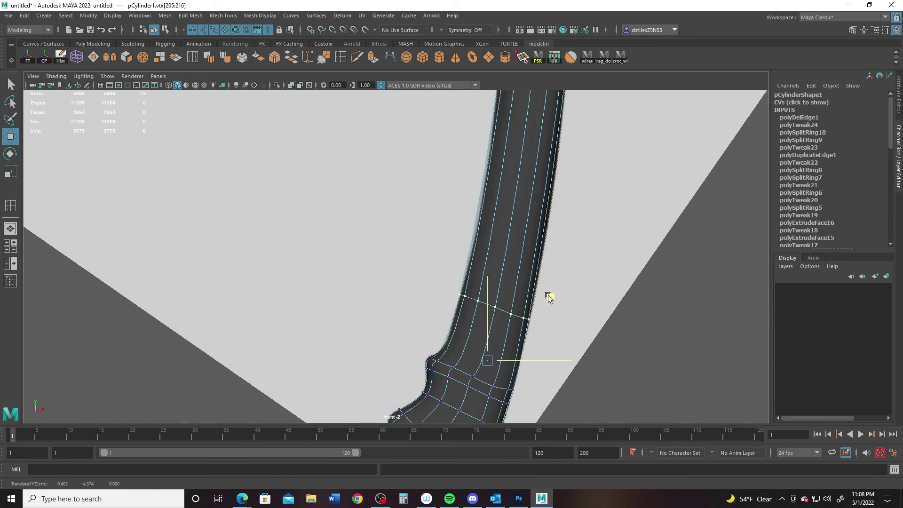
Step: Insert an edge loop midway along the curved lower handle and nudge its vertices slightly backward onto the reference outline
{"action": "middle_click_drag", "start_coordinate": [533, 263], "coordinate": [539, 356], "text": "alt"}
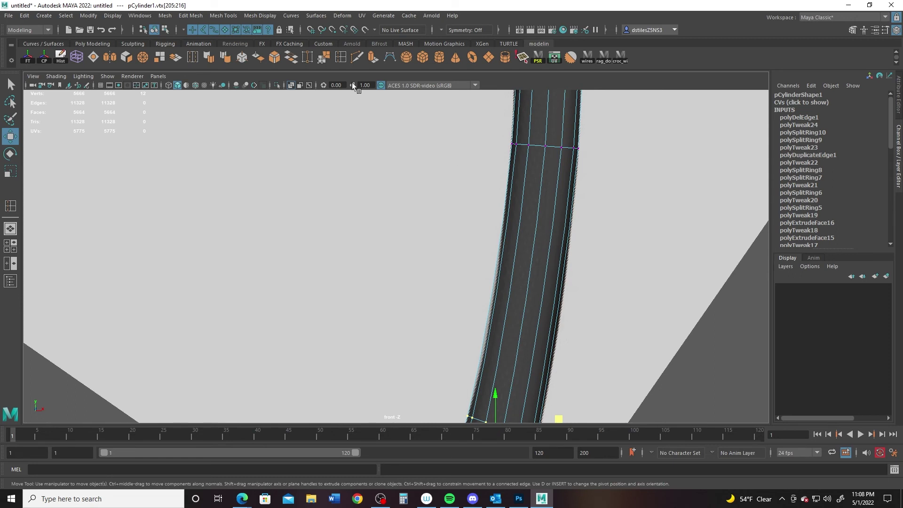
{"action": "left_click", "coordinate": [338, 58]}
{"action": "left_click_drag", "start_coordinate": [499, 280], "coordinate": [499, 279]}
{"action": "key", "text": "w"}
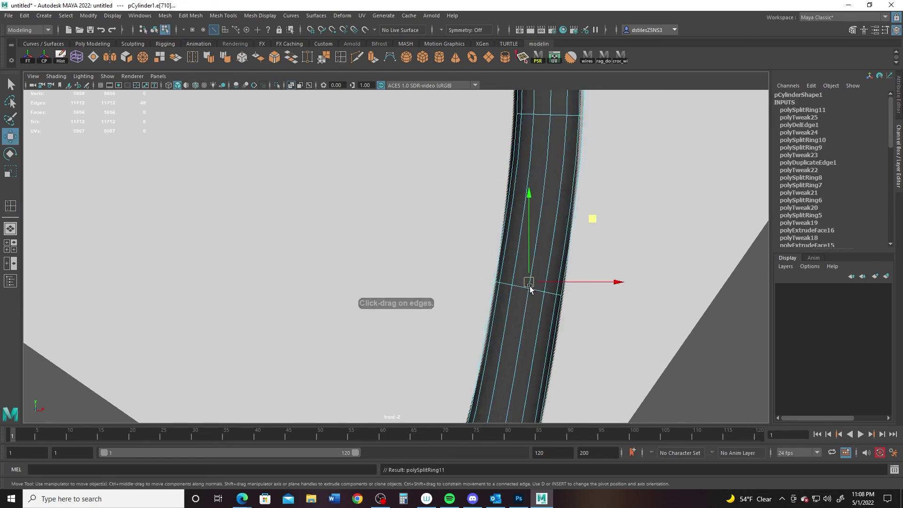
{"action": "right_click_drag", "start_coordinate": [500, 282], "coordinate": [475, 255]}
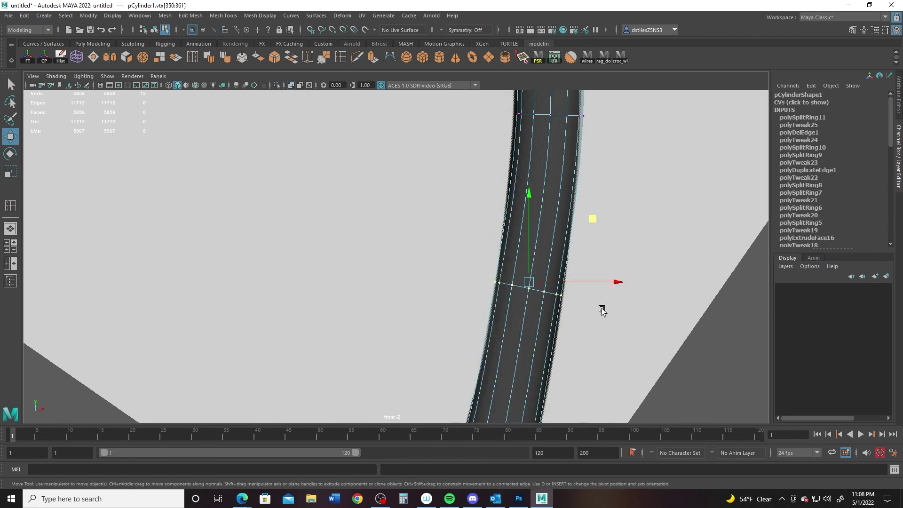
{"action": "left_click_drag", "start_coordinate": [618, 285], "coordinate": [619, 285]}
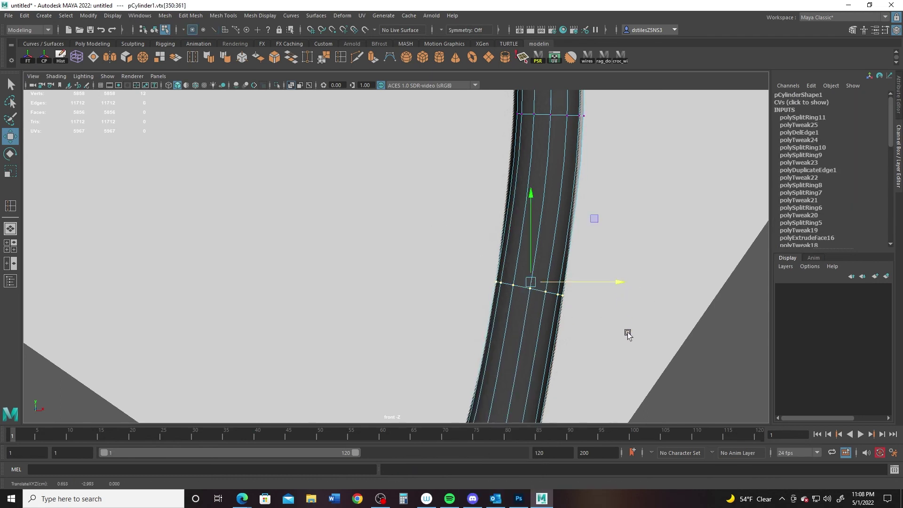
Step: Return to object mode, flatten the handle in the perspective view by scaling it to 0.81 in Z, and deselect it
{"action": "scroll", "coordinate": [628, 333], "scroll_direction": "down", "scroll_amount": 5}
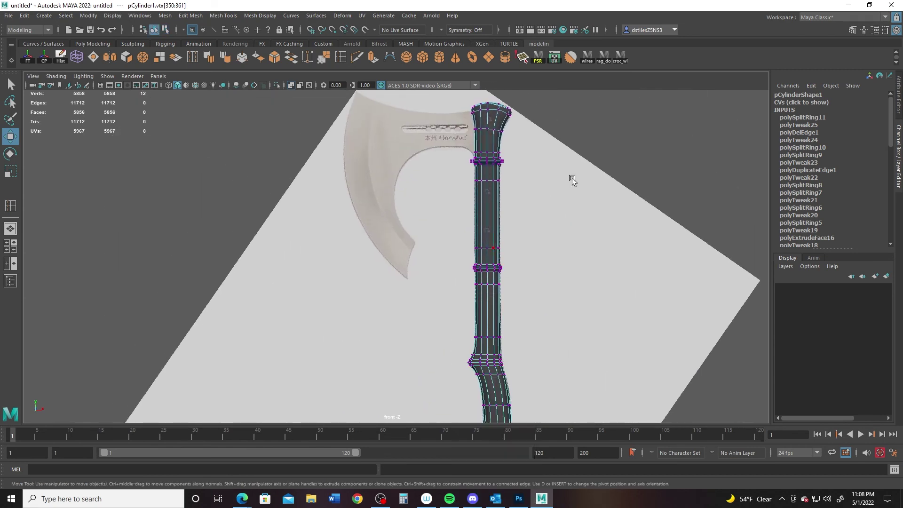
{"action": "right_click_drag", "start_coordinate": [572, 179], "coordinate": [611, 147]}
{"action": "key", "text": "space"}
{"action": "key", "text": "space"}
{"action": "left_click_drag", "start_coordinate": [399, 162], "coordinate": [412, 295], "text": "alt"}
{"action": "middle_click_drag", "start_coordinate": [439, 215], "coordinate": [439, 294], "text": "alt"}
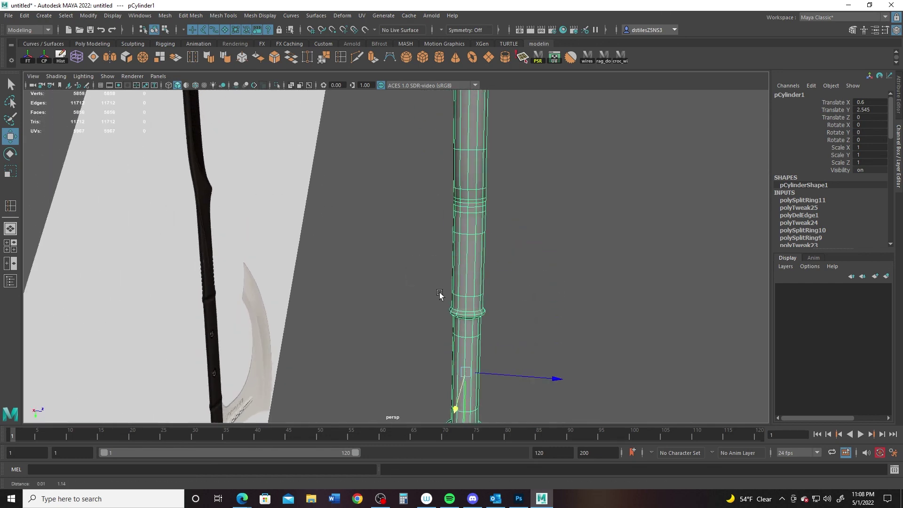
{"action": "left_click_drag", "start_coordinate": [439, 295], "coordinate": [489, 337], "text": "alt"}
{"action": "key", "text": "r"}
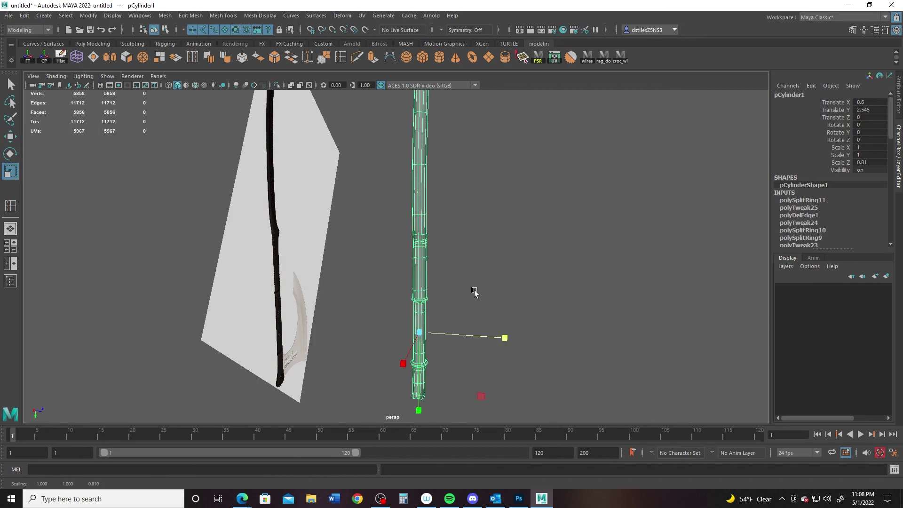
{"action": "left_click_drag", "start_coordinate": [474, 292], "coordinate": [477, 316], "text": "alt"}
{"action": "left_click", "coordinate": [514, 248]}
Step: Examine the flattened handle's head, collars, ridge and pommel from several angles and compare its overall shape with the reference axe
{"action": "right_click_drag", "start_coordinate": [478, 316], "coordinate": [458, 289], "text": "alt"}
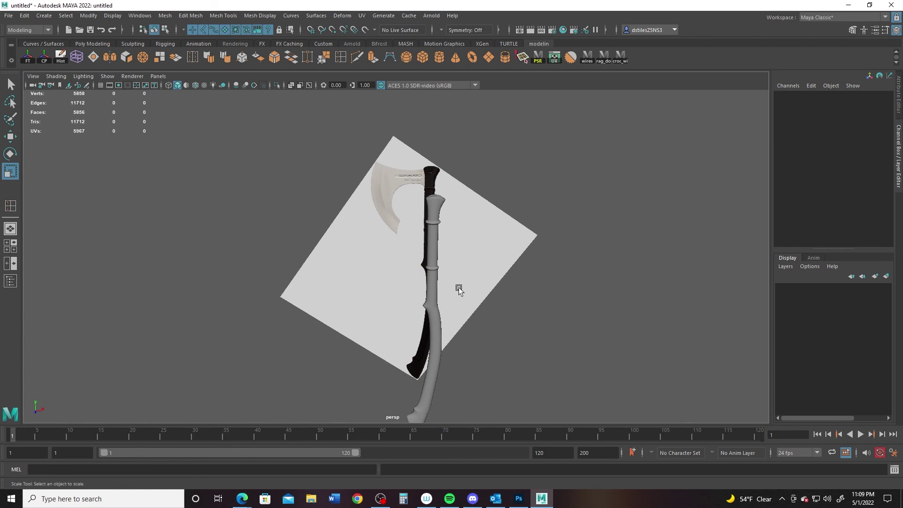
{"action": "left_click_drag", "start_coordinate": [458, 289], "coordinate": [463, 245], "text": "alt"}
{"action": "scroll", "coordinate": [445, 268], "scroll_direction": "up", "scroll_amount": 5}
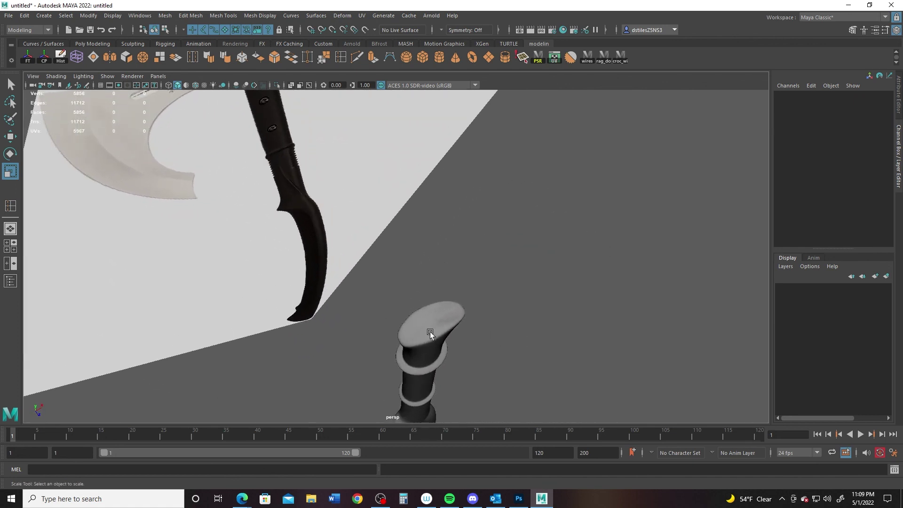
{"action": "left_click_drag", "start_coordinate": [434, 316], "coordinate": [427, 267], "text": "alt"}
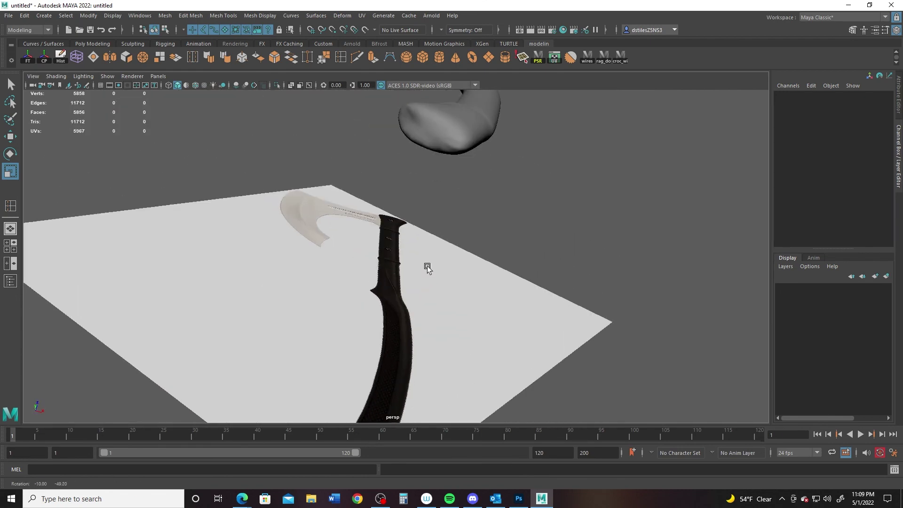
{"action": "middle_click_drag", "start_coordinate": [427, 267], "coordinate": [453, 267], "text": "alt"}
{"action": "left_click_drag", "start_coordinate": [445, 200], "coordinate": [466, 219], "text": "alt"}
{"action": "left_click", "coordinate": [505, 255]}
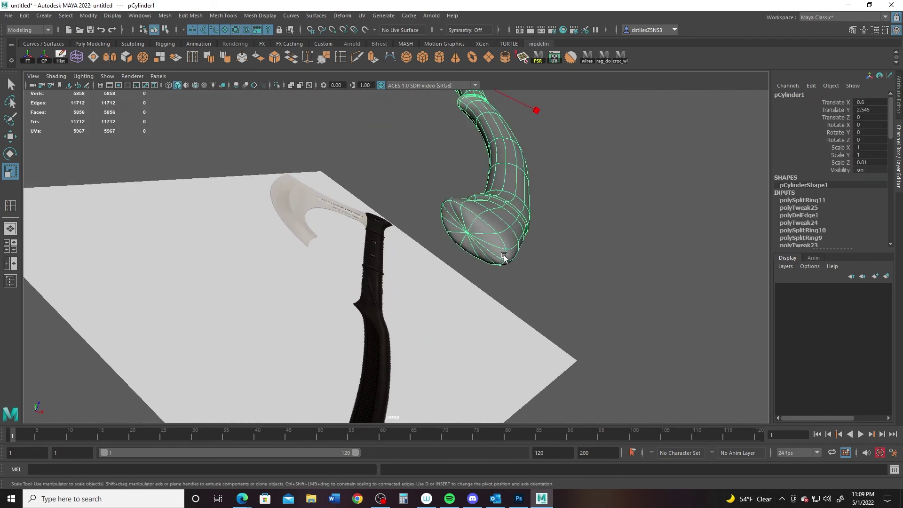
{"action": "scroll", "coordinate": [508, 233], "scroll_direction": "up", "scroll_amount": 3}
{"action": "scroll", "coordinate": [525, 219], "scroll_direction": "down", "scroll_amount": 2}
{"action": "left_click_drag", "start_coordinate": [525, 219], "coordinate": [473, 242], "text": "alt"}
{"action": "scroll", "coordinate": [473, 242], "scroll_direction": "down", "scroll_amount": 2}
{"action": "middle_click_drag", "start_coordinate": [475, 244], "coordinate": [491, 306], "text": "alt"}
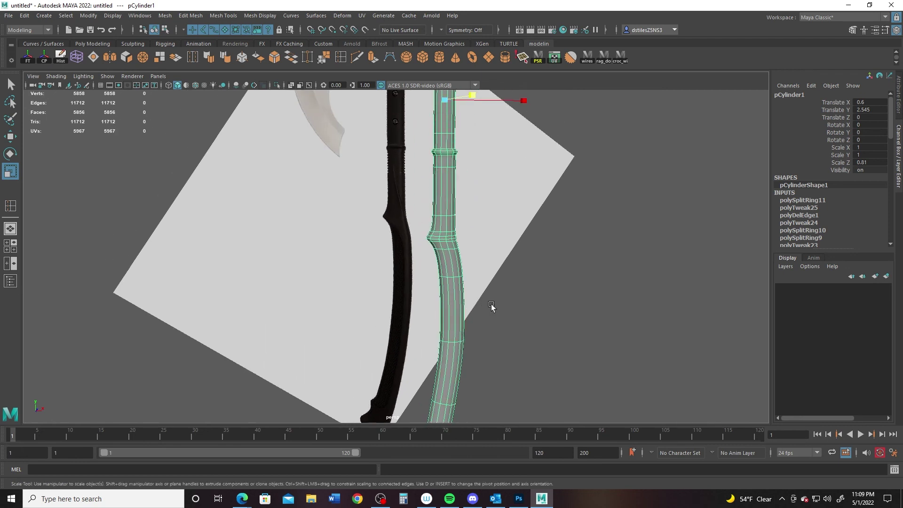
{"action": "scroll", "coordinate": [492, 306], "scroll_direction": "down", "scroll_amount": 3}
{"action": "middle_click_drag", "start_coordinate": [422, 199], "coordinate": [425, 277], "text": "alt"}
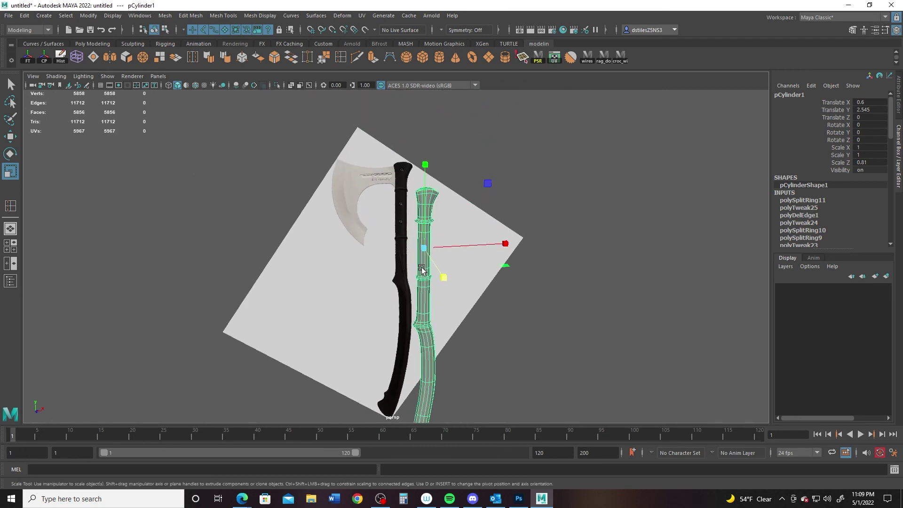